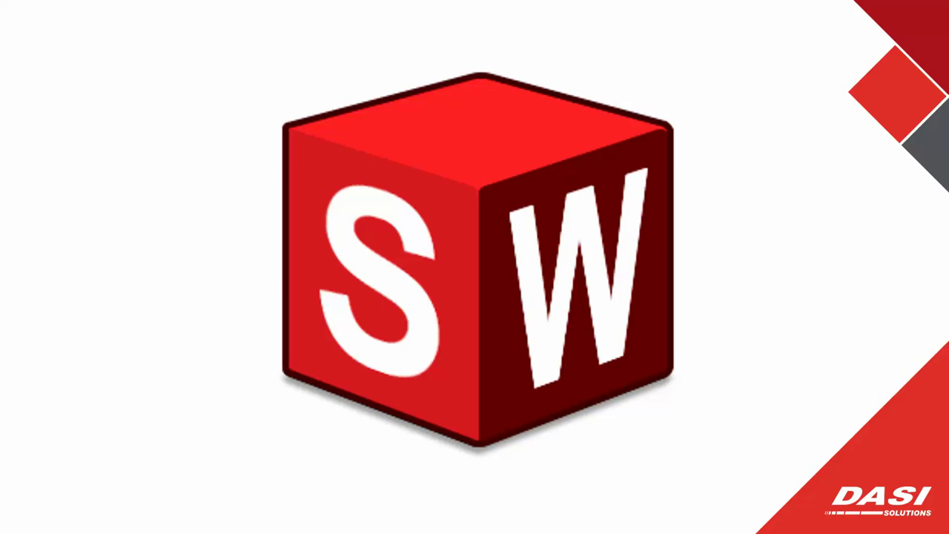
left_click(725, 91)
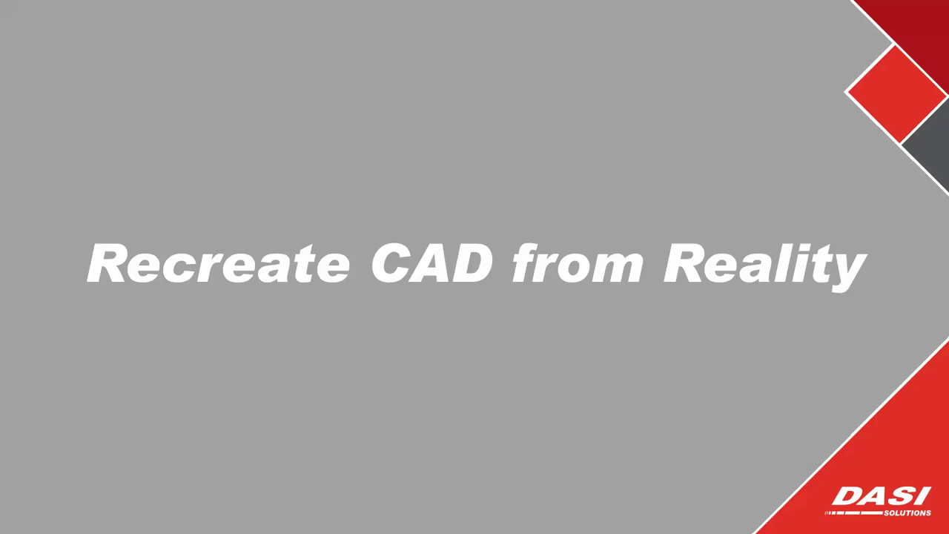
left_click(678, 122)
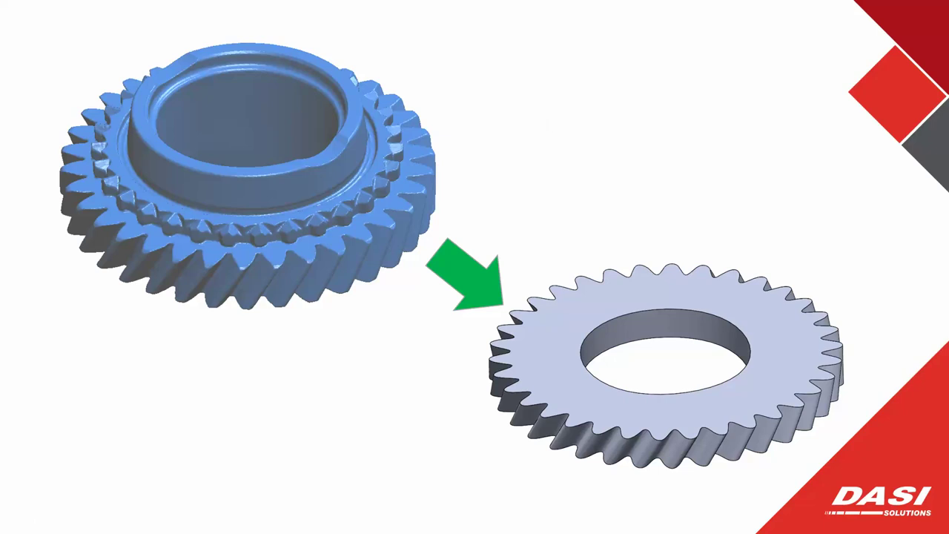
- Switch to SOLIDWORKS and examine the propeller's point cloud from different angles and distances
key("alt+Tab")
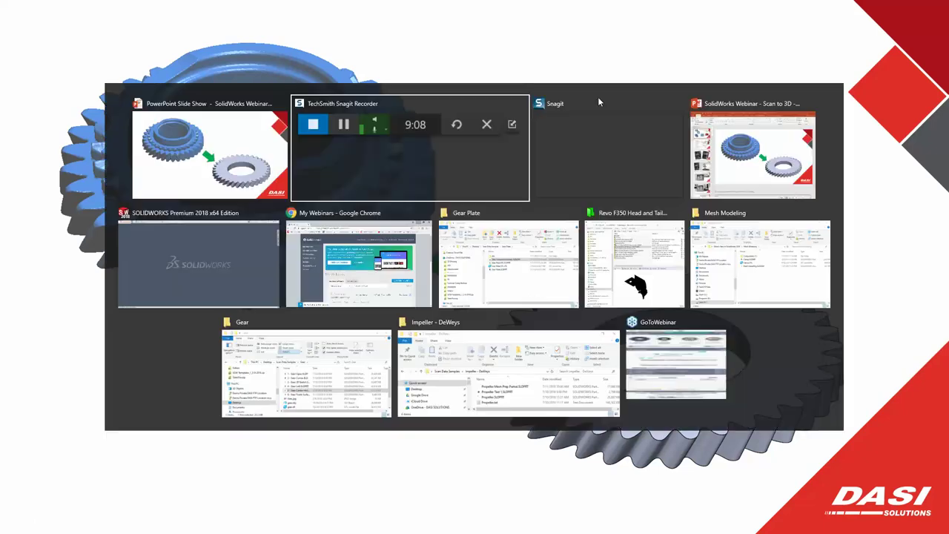
left_click(227, 257)
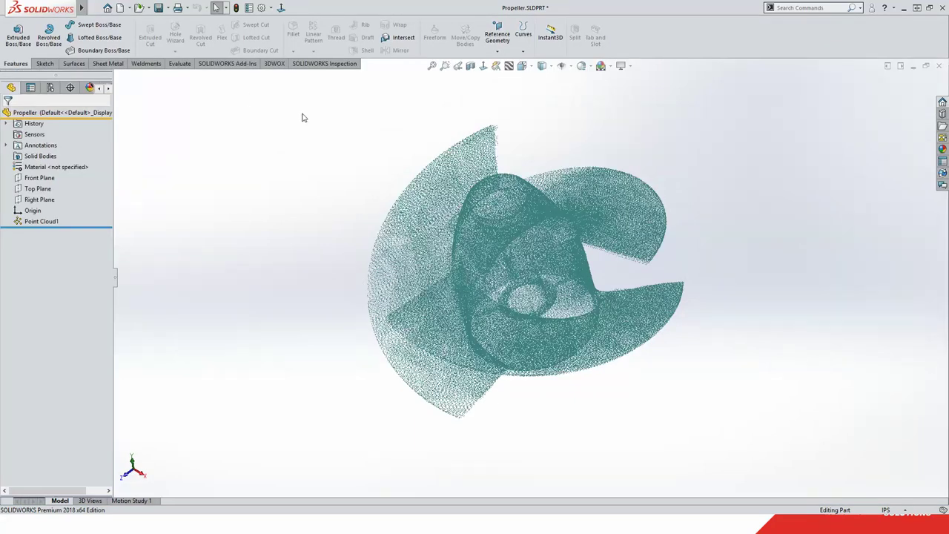
middle_click_drag(570, 153, 502, 176)
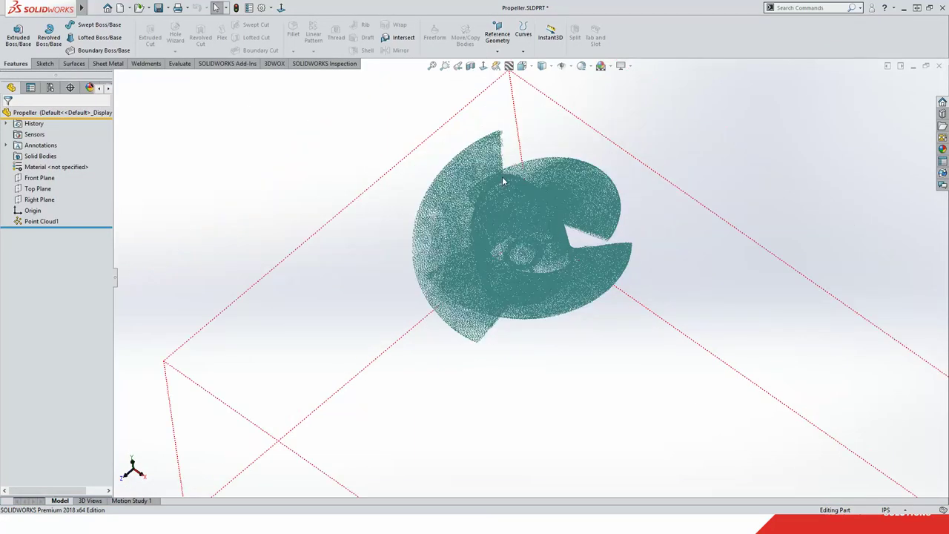
scroll(518, 197, "up", 5)
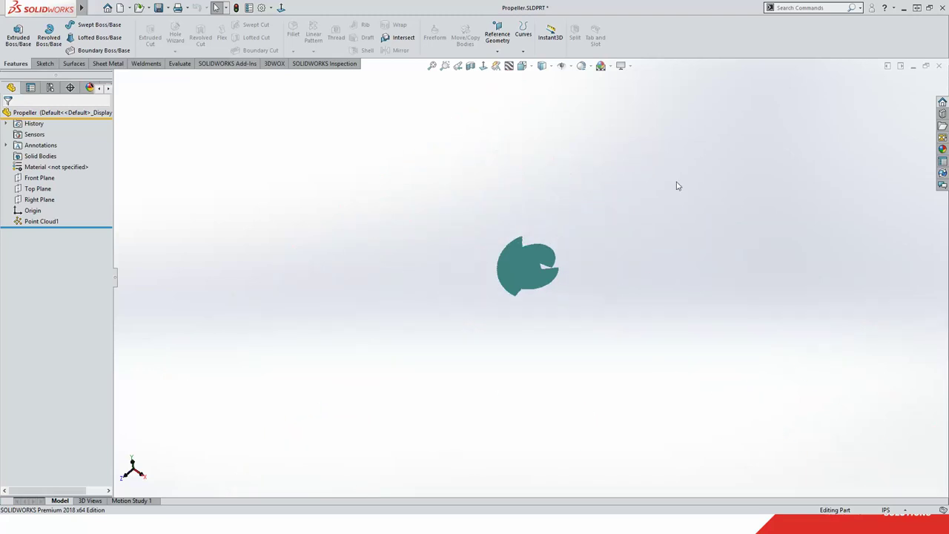
scroll(538, 263, "down", 6)
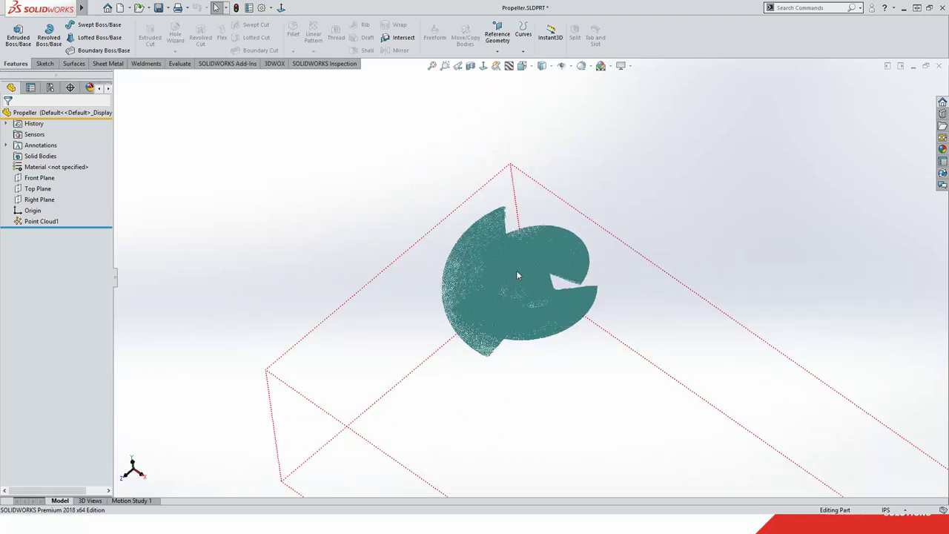
scroll(479, 281, "down", 10)
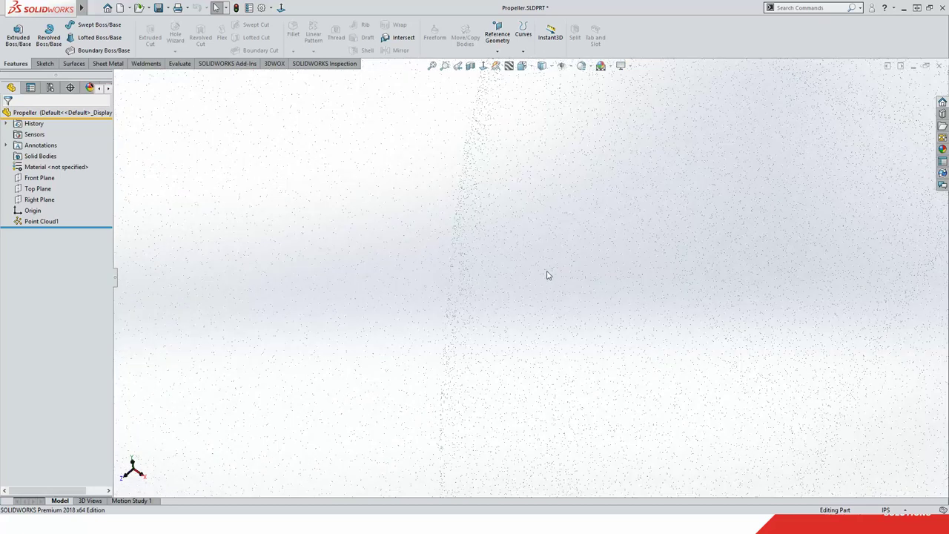
left_click(431, 66)
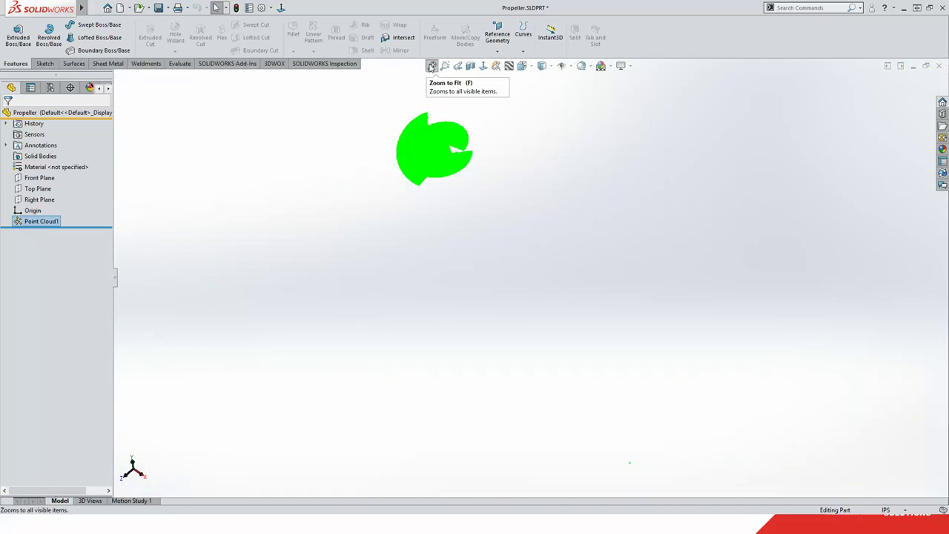
left_click(323, 120)
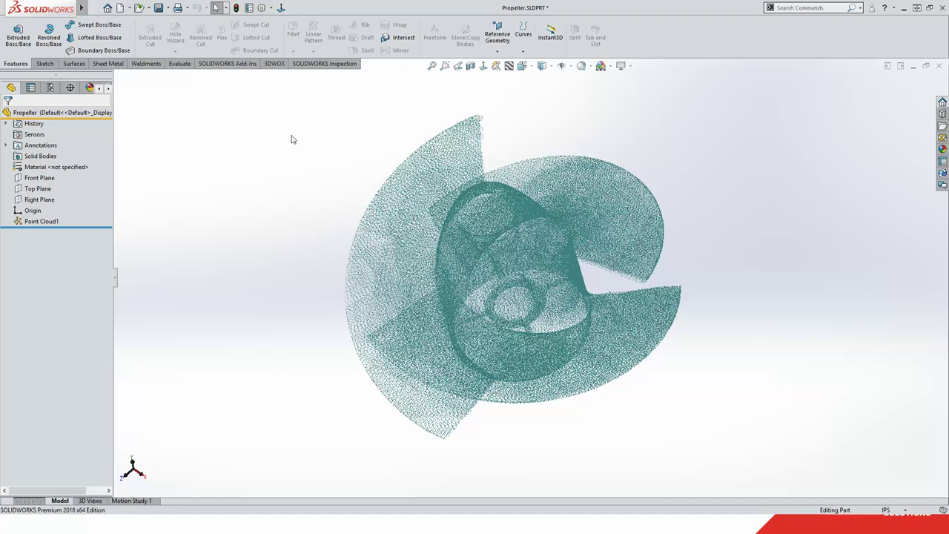
- Run the Mesh Prep Wizard on the propeller point cloud as far as Simplification, with orientation None and no noise or data removal
right_click(37, 223)
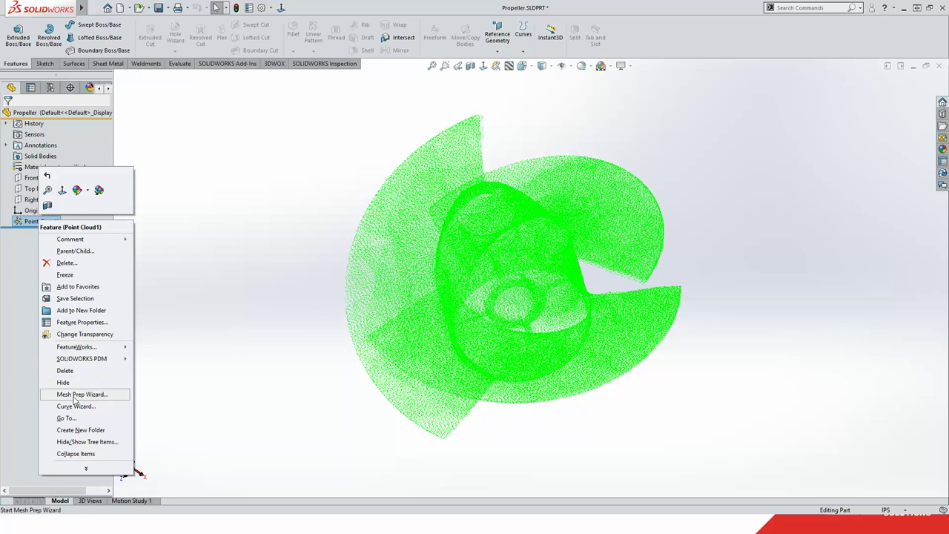
left_click(99, 398)
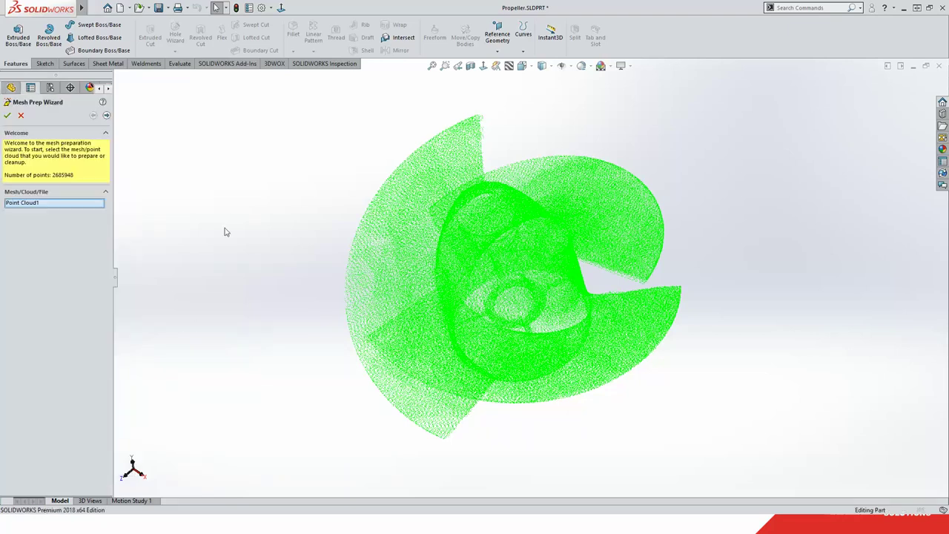
left_click(107, 115)
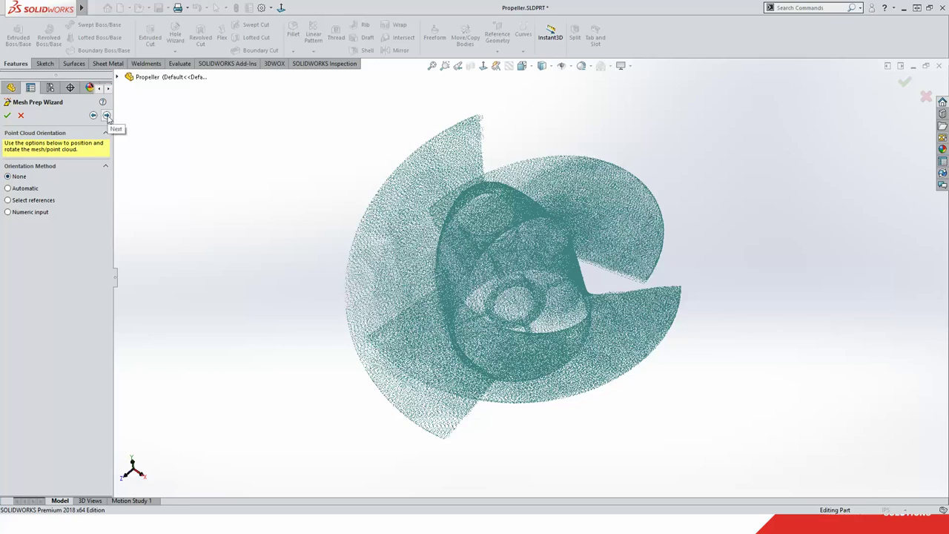
left_click(106, 115)
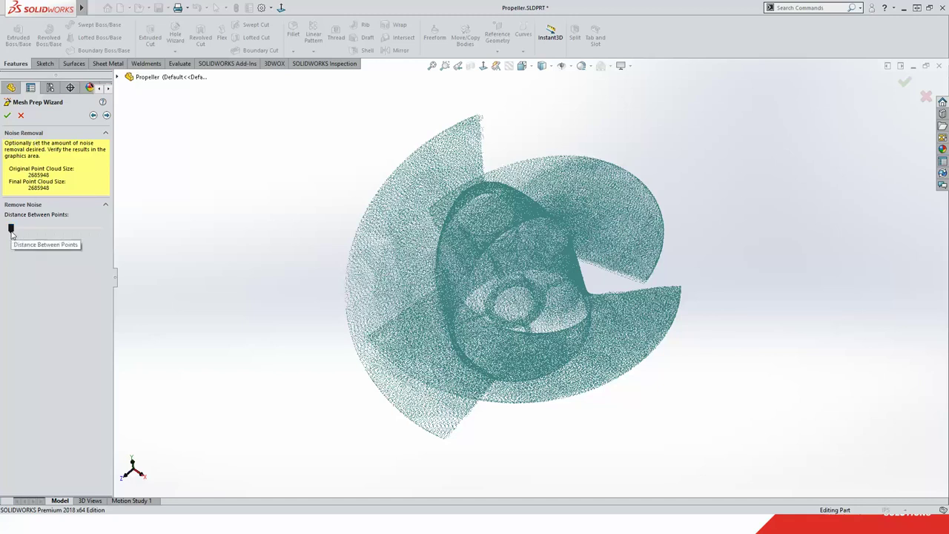
left_click(106, 115)
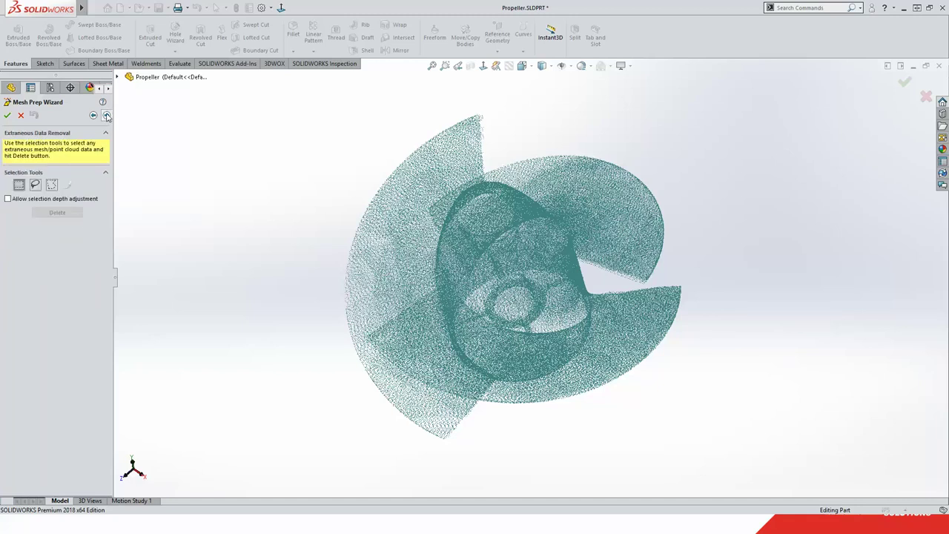
left_click(106, 115)
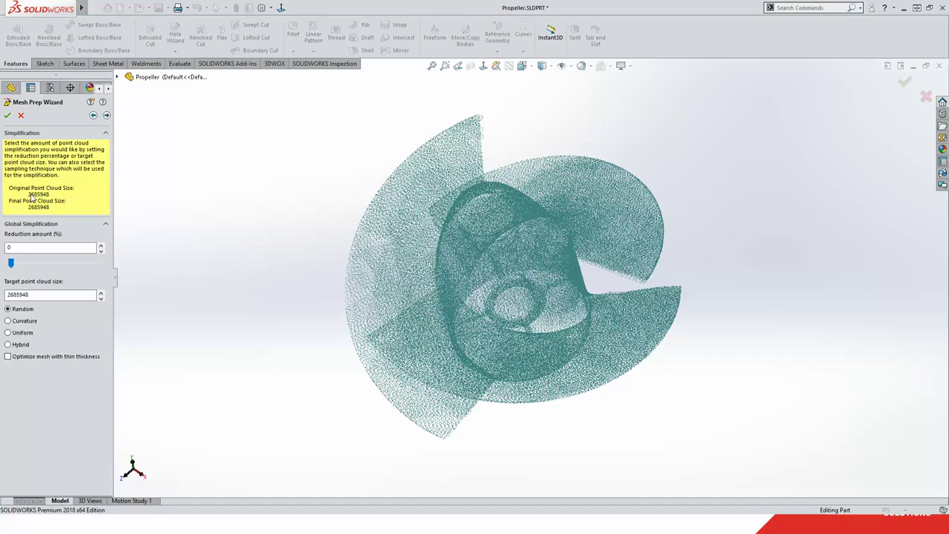
- Set the point cloud reduction amount to 86% with Random sampling and inspect the thinned propeller points up close
left_click_drag(11, 263, 86, 266)
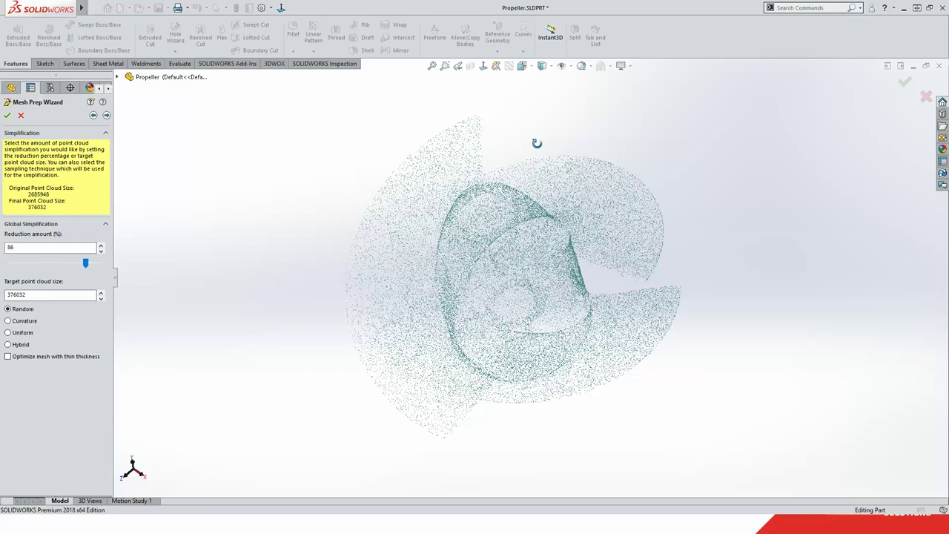
middle_click_drag(536, 142, 498, 171)
scroll(482, 173, "down", 5)
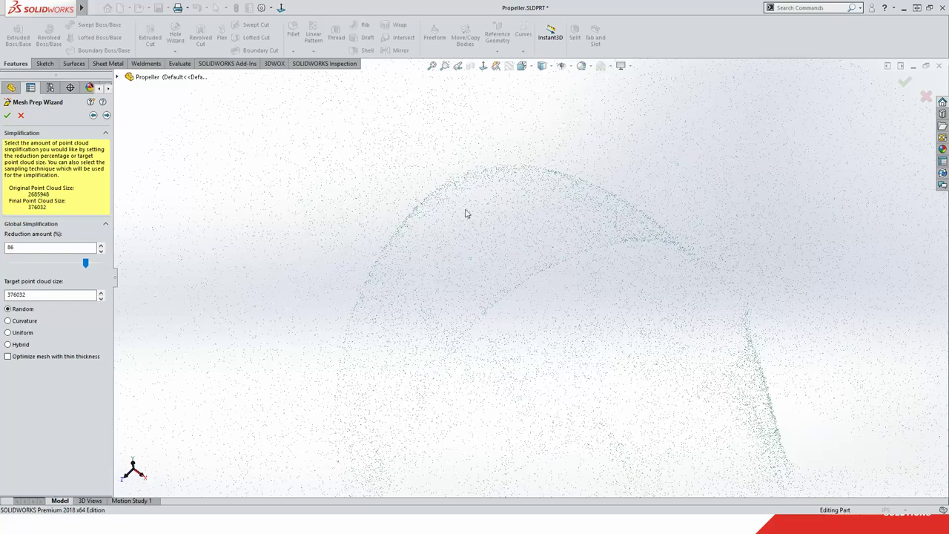
scroll(379, 195, "up", 3)
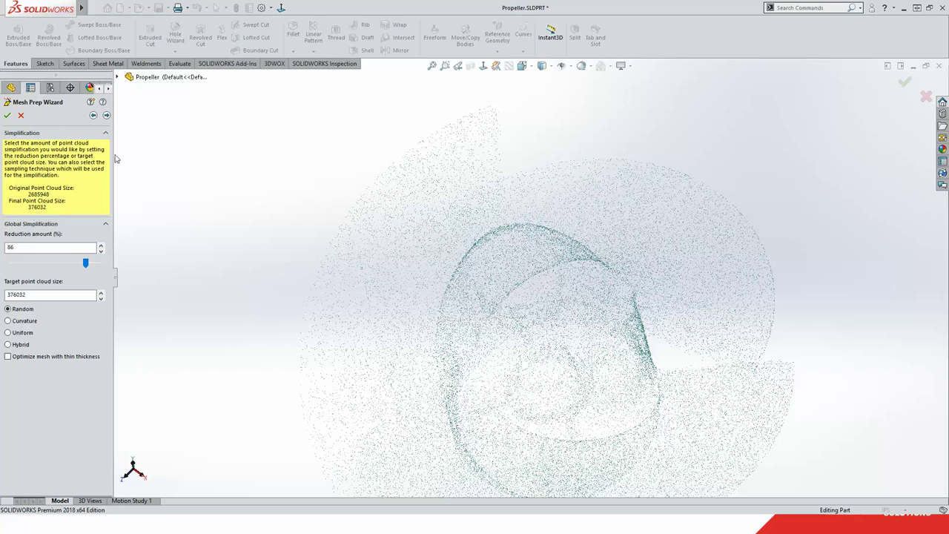
- Start constructing the mesh from the simplified point cloud, then cancel it and exit the Mesh Prep Wizard
left_click(106, 115)
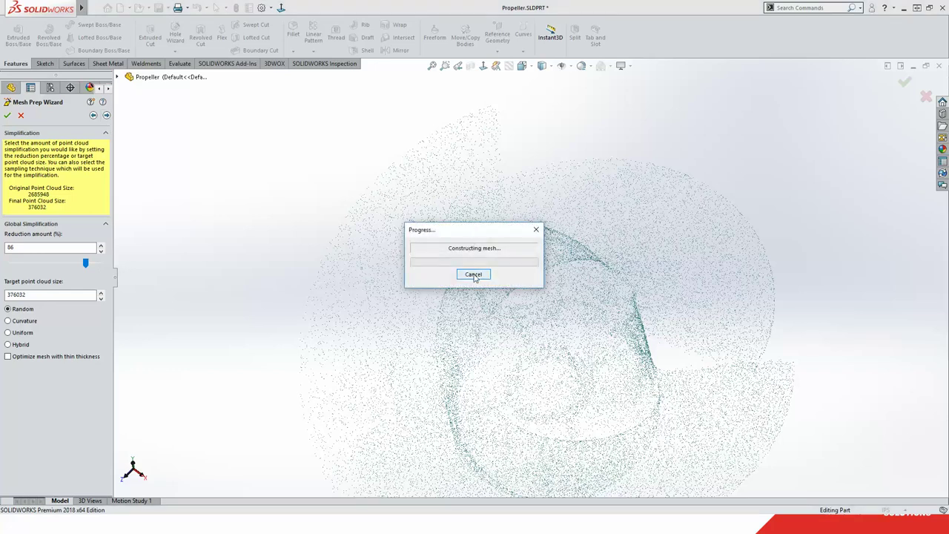
left_click(473, 275)
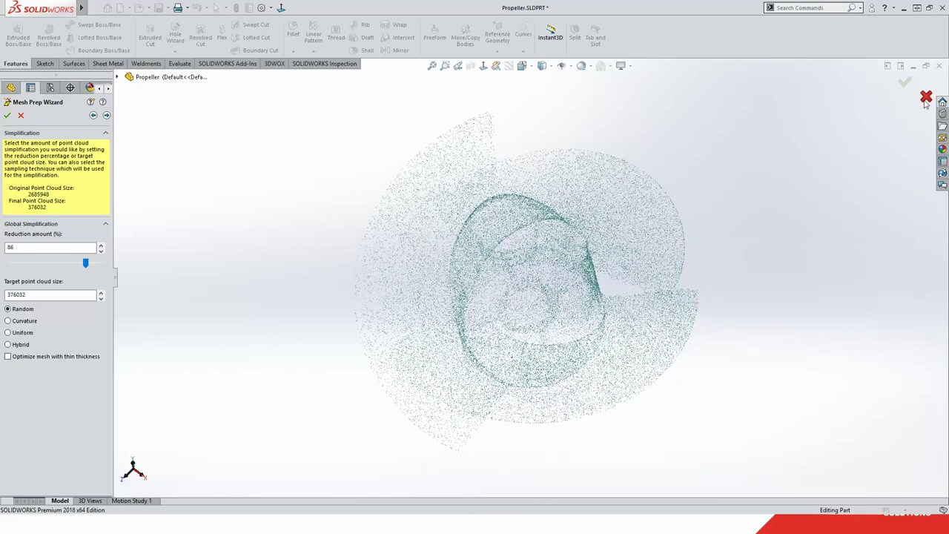
left_click(926, 99)
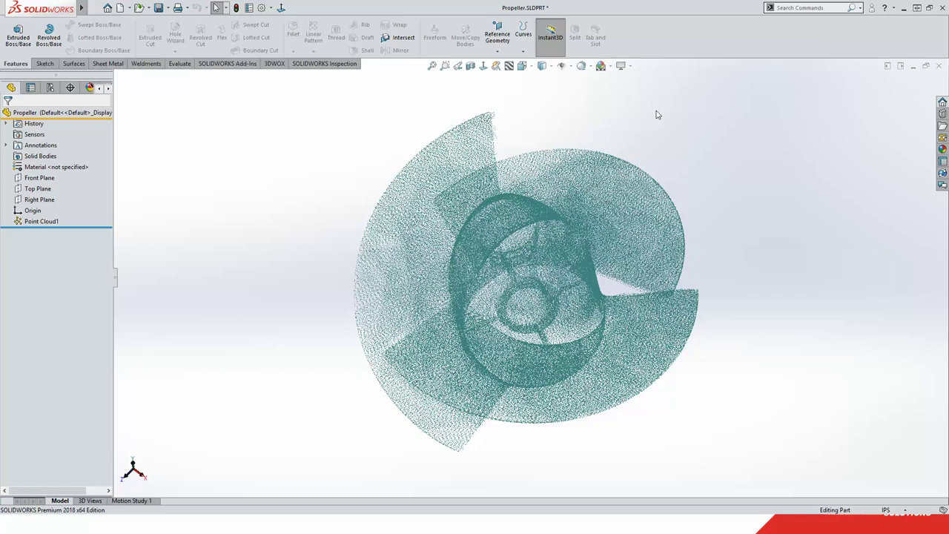
- Close the propeller part and open gear.stl from the Gear folder in Scan Data Samples as a ScanTo3D mesh file
left_click(941, 67)
left_click(436, 265)
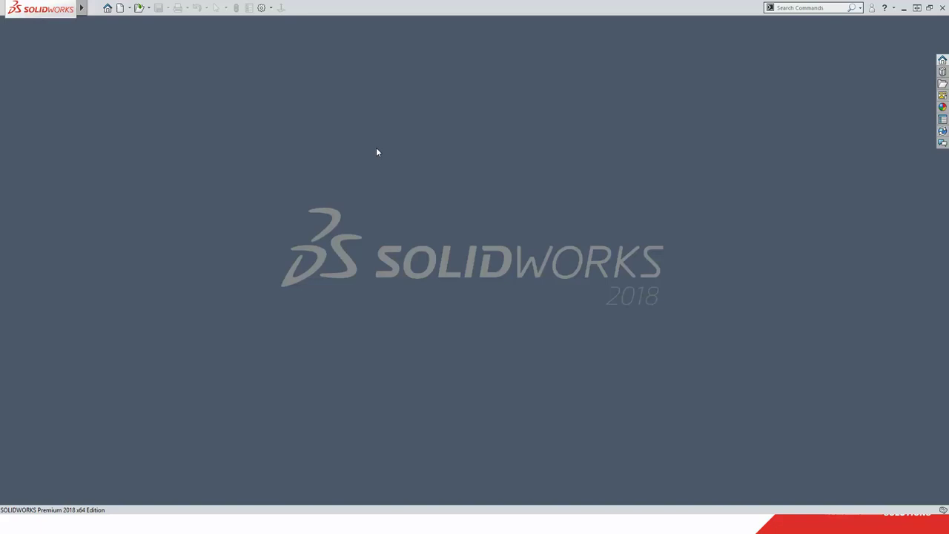
left_click(139, 8)
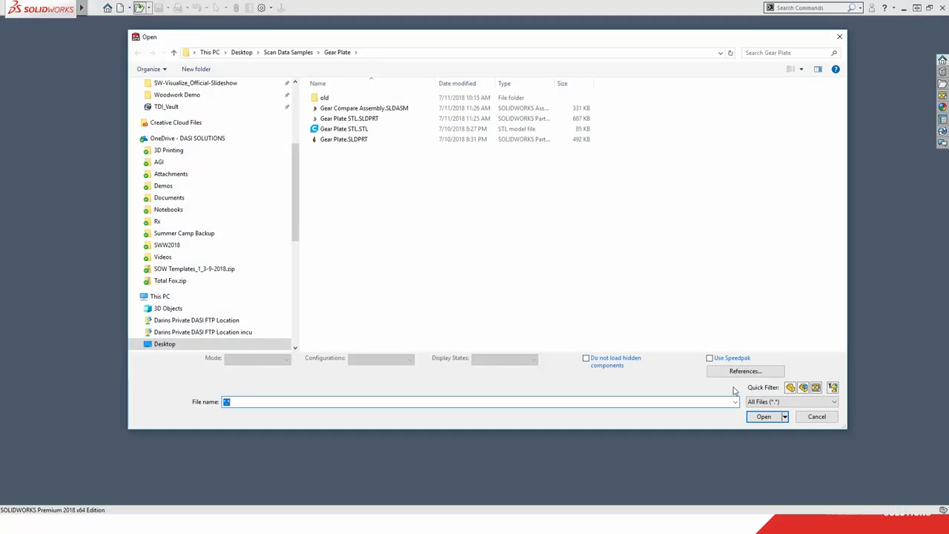
left_click(764, 401)
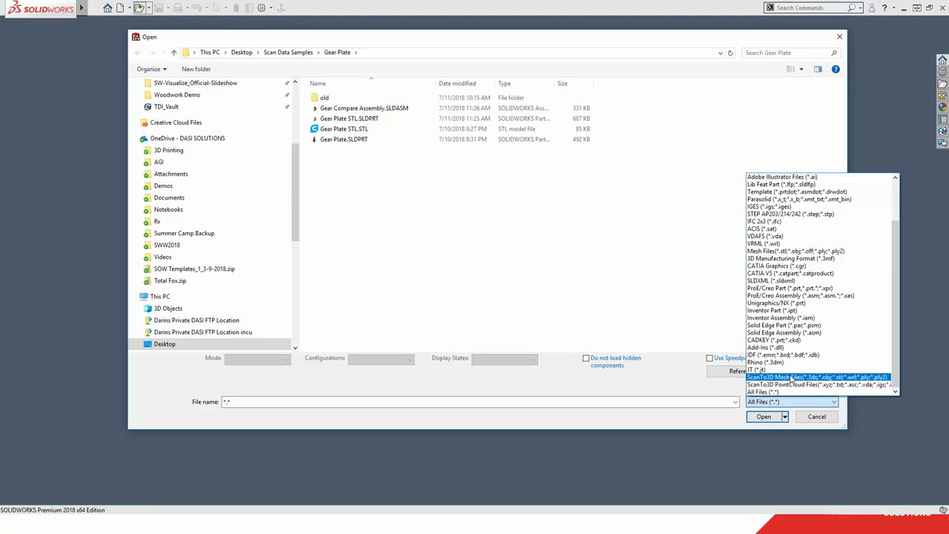
left_click(793, 378)
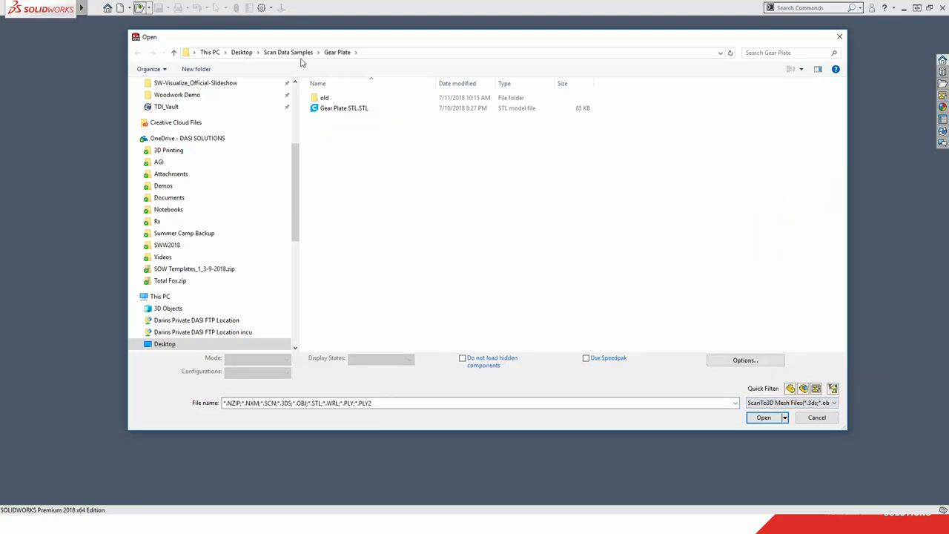
left_click(288, 53)
double_click(326, 118)
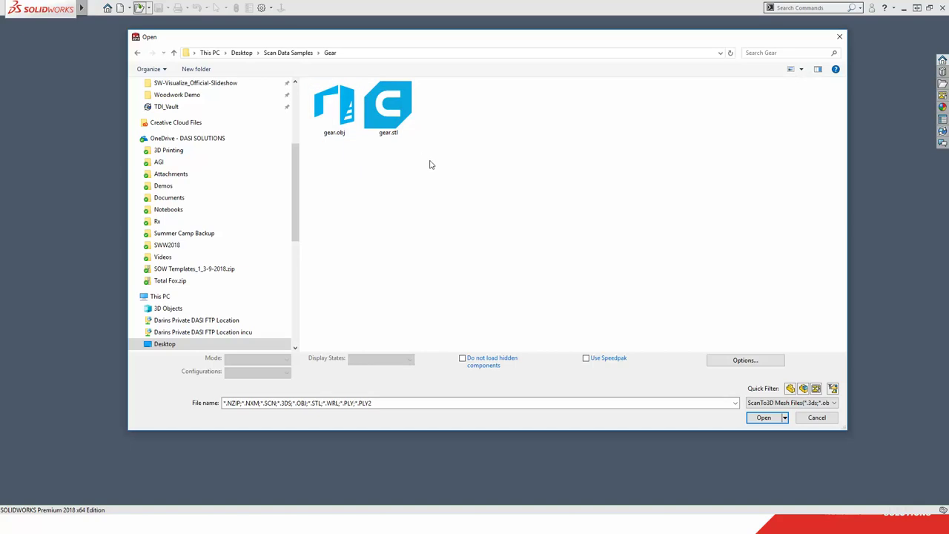
left_click(388, 107)
left_click(764, 406)
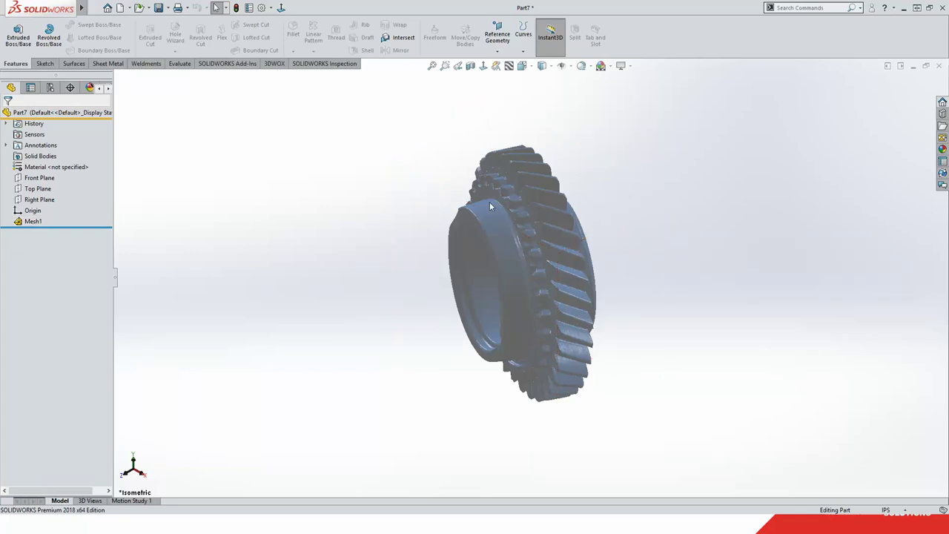
- Display the gear mesh shaded with its edges and examine the triangle facets on the gear teeth
scroll(527, 200, "down", 6)
scroll(547, 214, "down", 5)
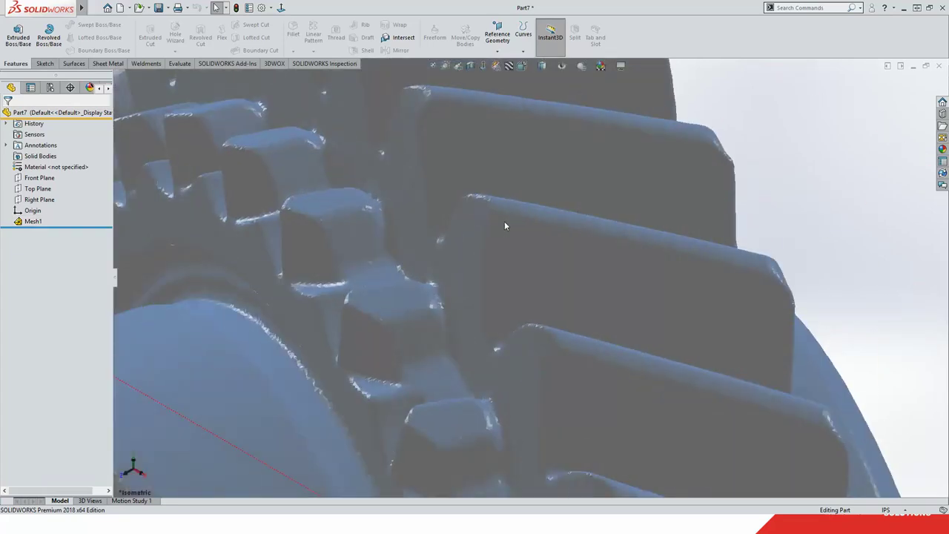
left_click(542, 68)
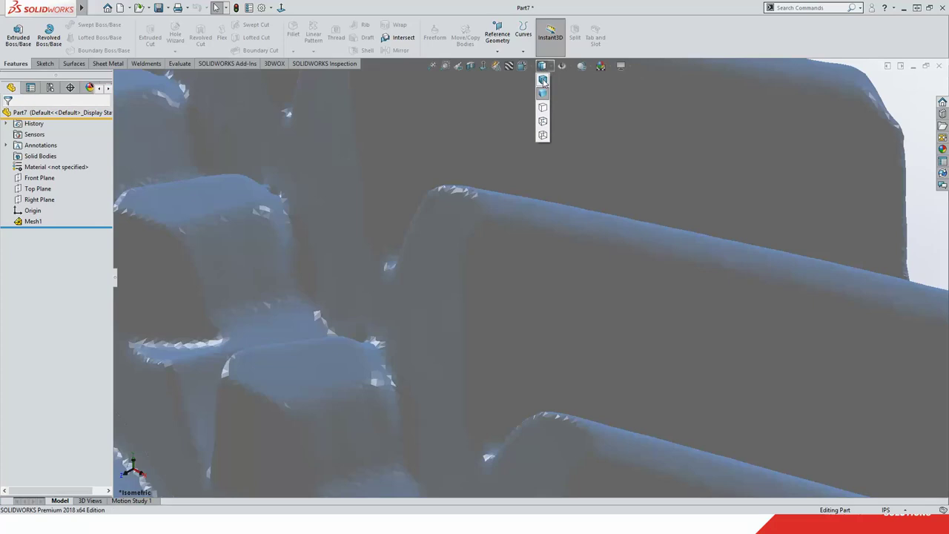
left_click(543, 79)
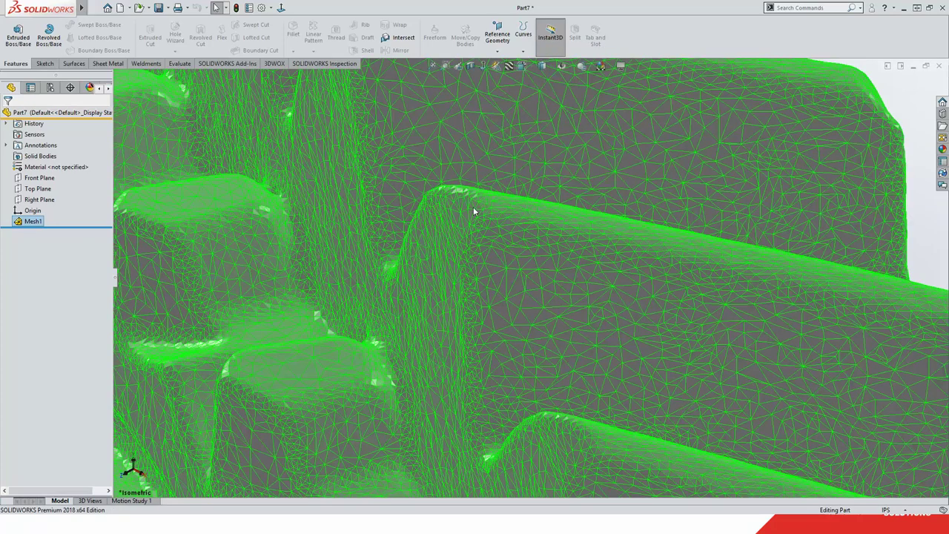
scroll(473, 207, "up", 6)
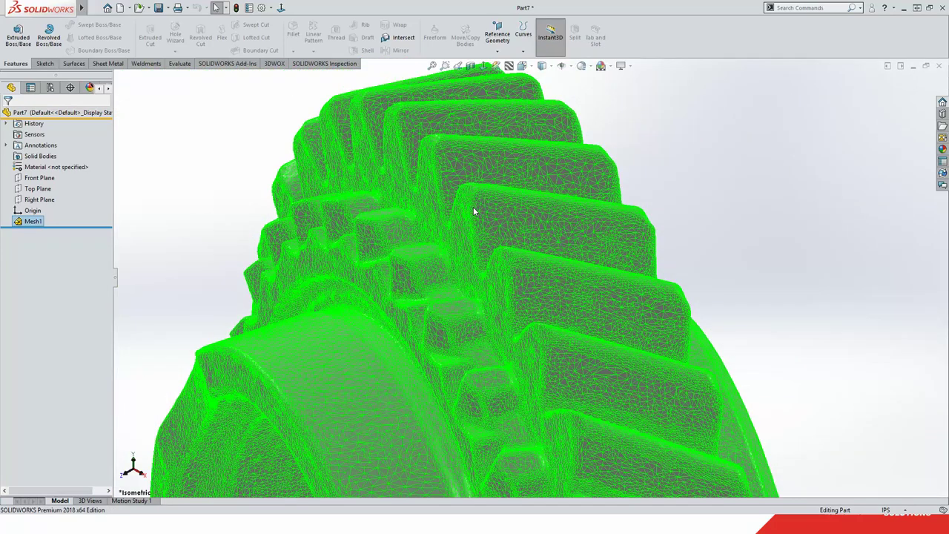
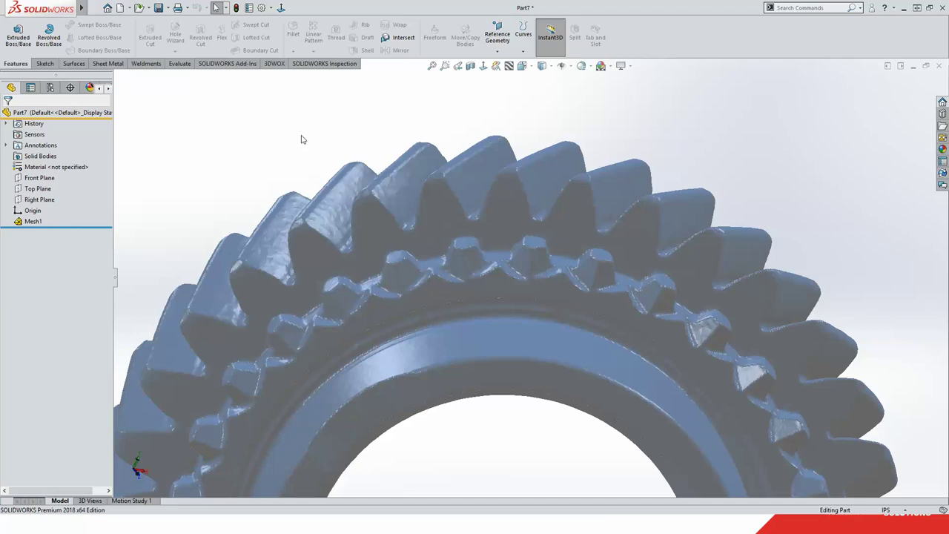
- Start the Mesh Prep Wizard on the imported gear mesh and orient it with the Automatic method
right_click(33, 222)
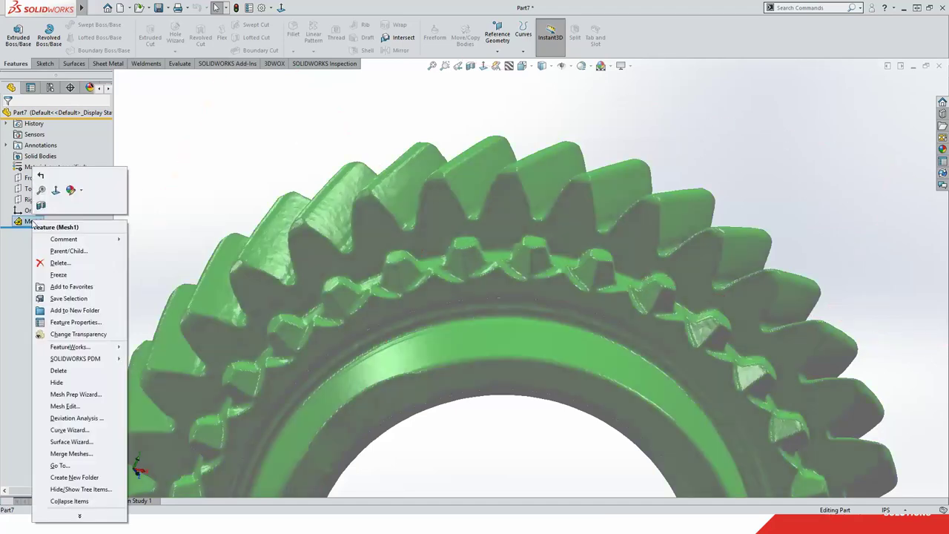
left_click(84, 394)
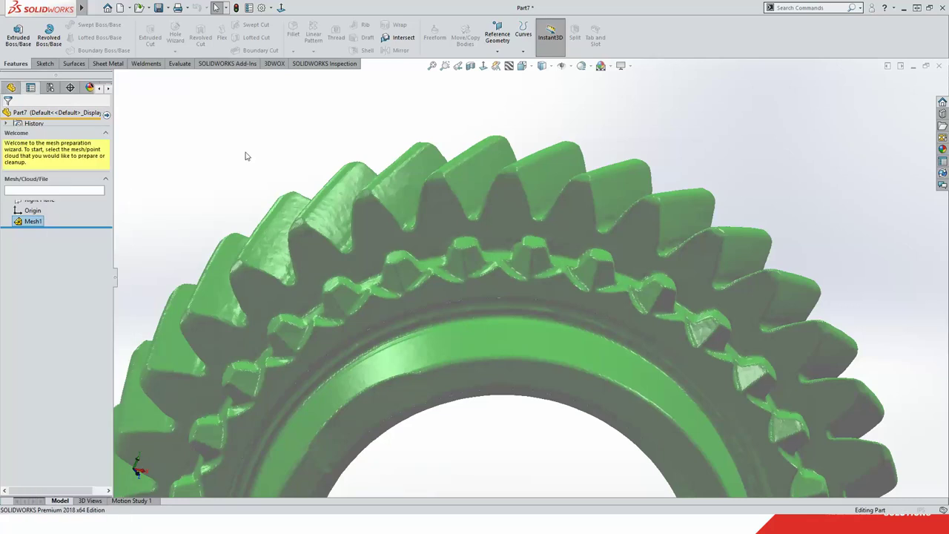
left_click(432, 66)
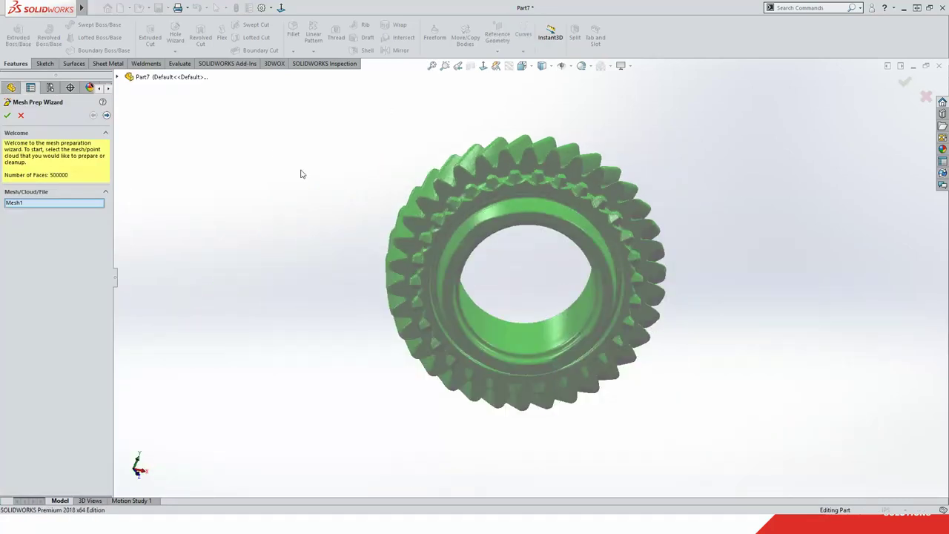
key("ctrl+4")
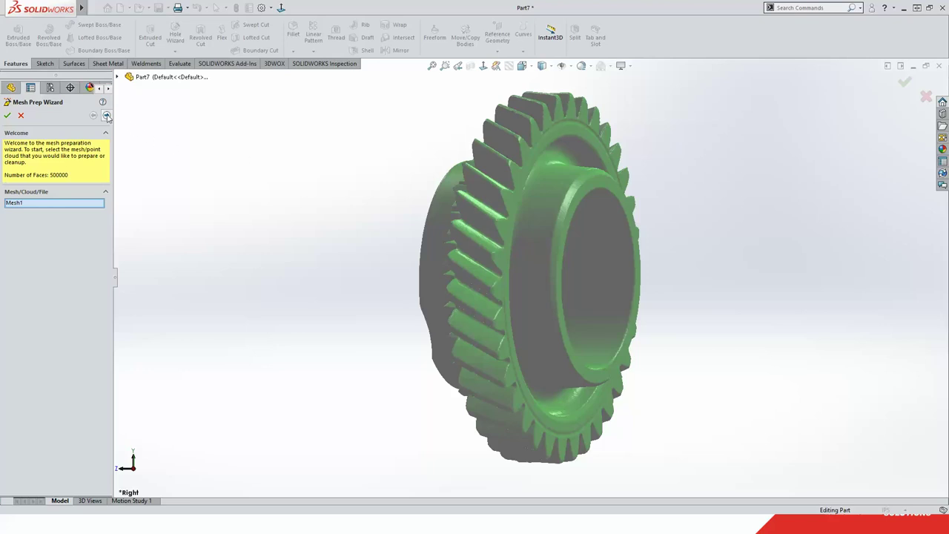
left_click(107, 116)
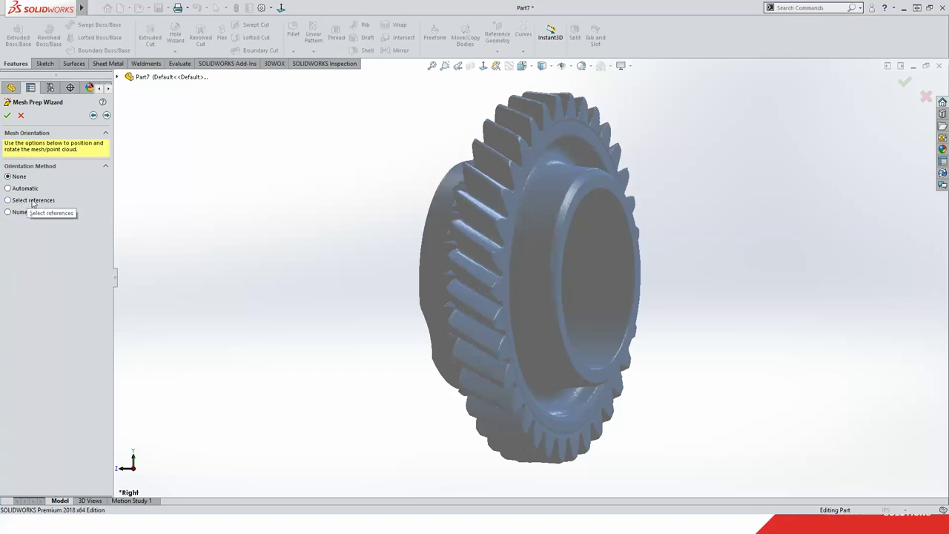
left_click(9, 189)
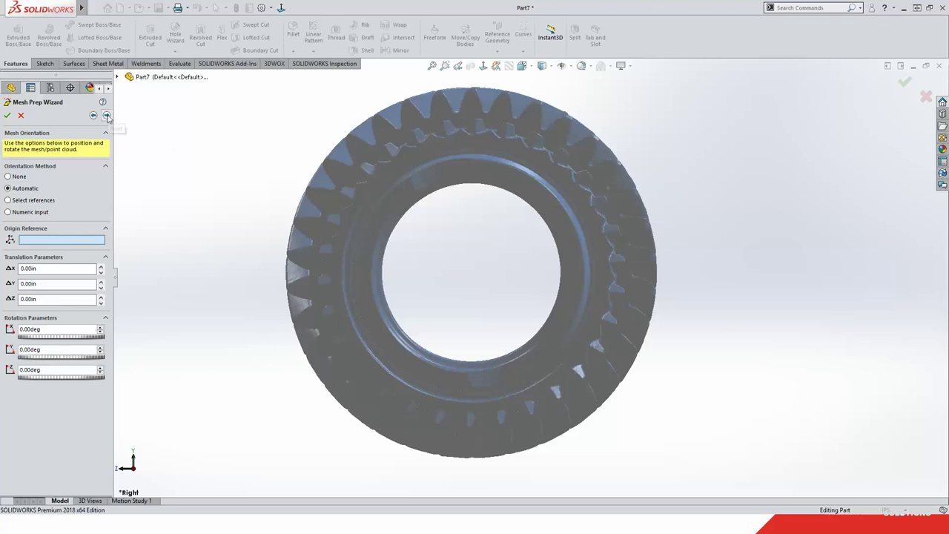
left_click(107, 116)
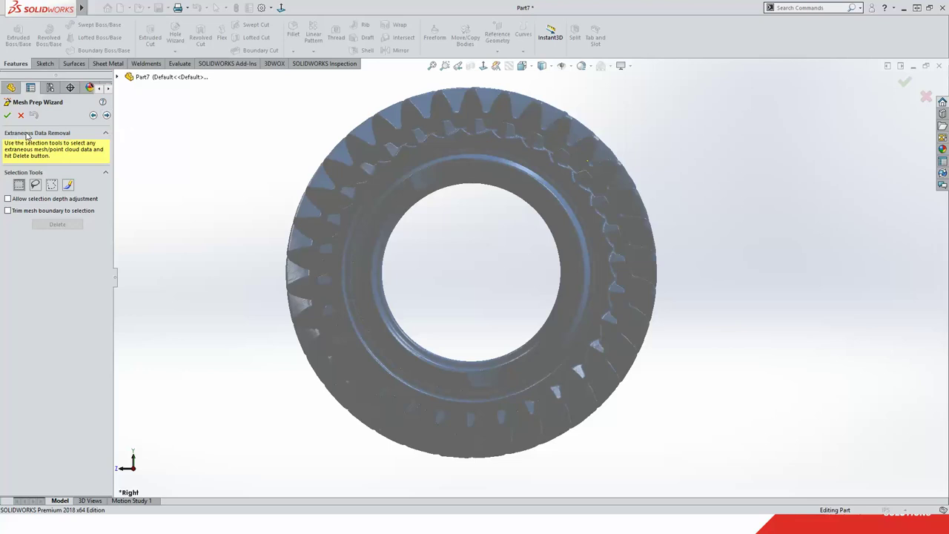
- Lasso a band of mesh around a small group of teeth at the gear's upper edge and delete it
left_click(35, 184)
scroll(477, 97, "down", 5)
scroll(483, 133, "down", 2)
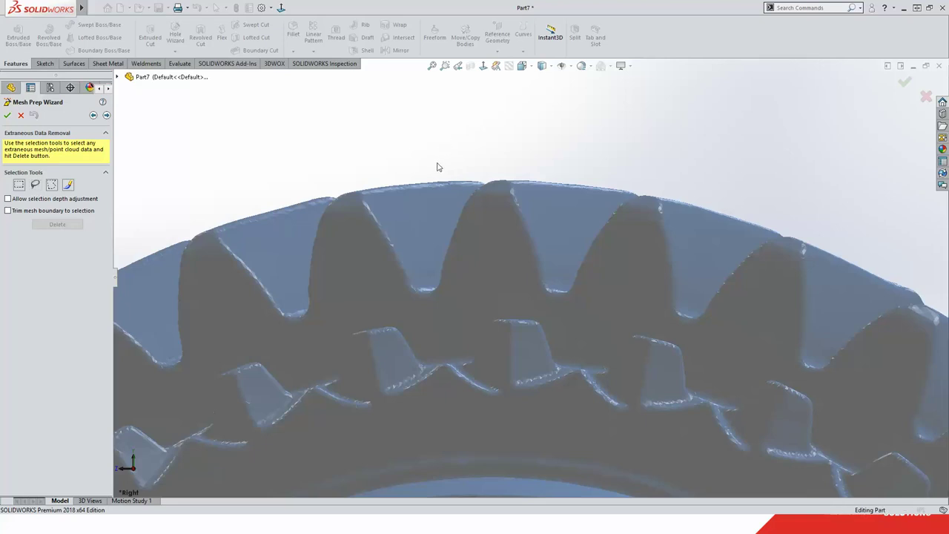
left_click_drag(439, 164, 465, 239)
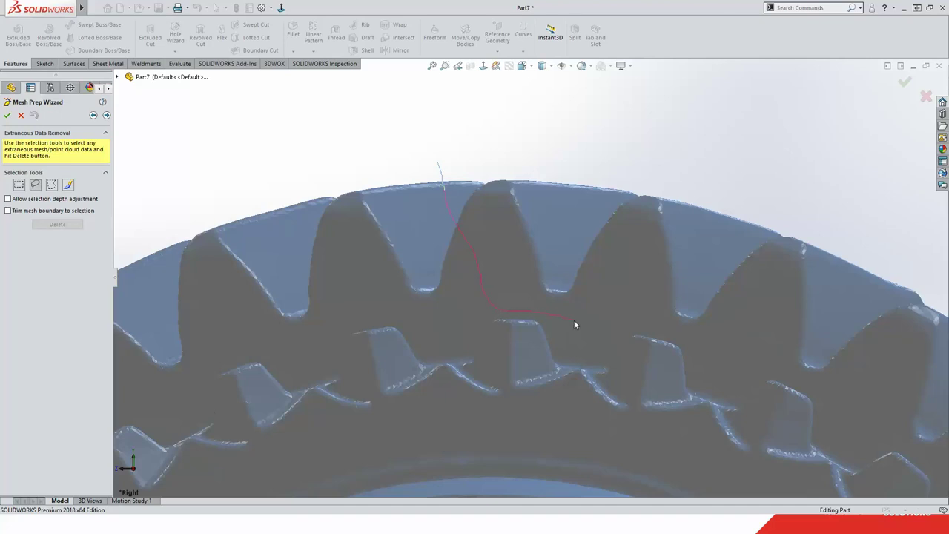
mouse_move(685, 284)
left_mouse_down()
mouse_move(736, 201)
mouse_move(753, 195)
mouse_move(829, 209)
mouse_move(879, 272)
mouse_move(864, 349)
mouse_move(705, 427)
left_mouse_up()
mouse_move(334, 374)
left_mouse_down()
mouse_move(309, 144)
mouse_move(443, 134)
mouse_move(389, 140)
left_mouse_up()
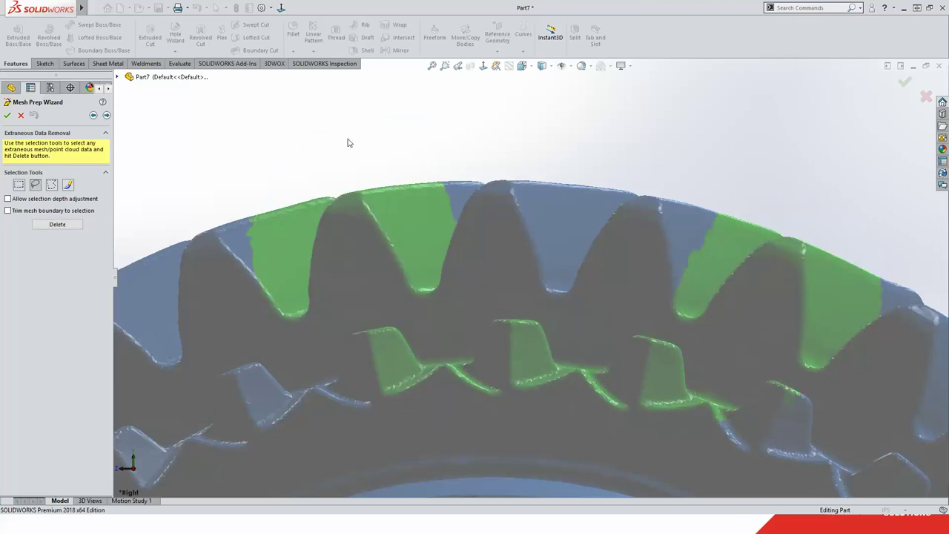
left_click(59, 225)
- Lasso the whole remaining gear body except the isolated tooth segment and delete it
scroll(400, 186, "up", 3)
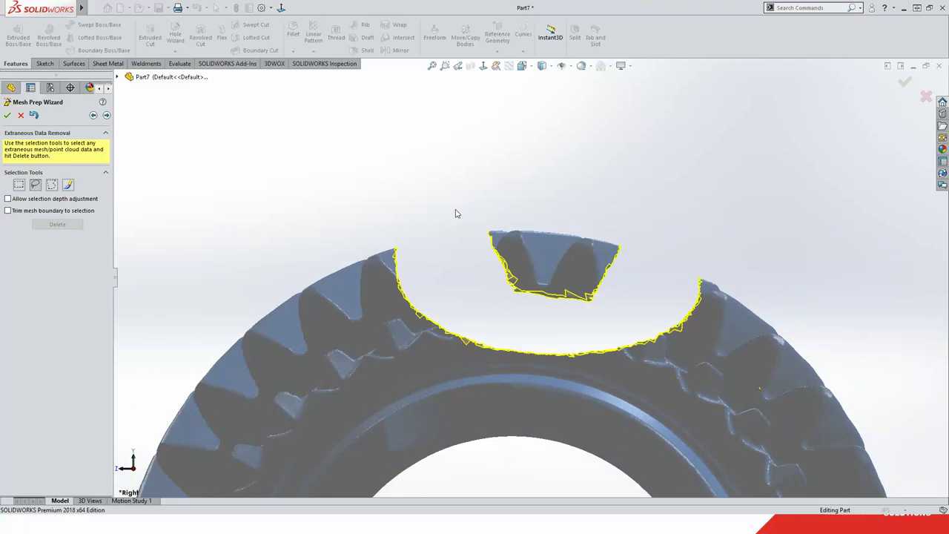
scroll(460, 223, "up", 3)
scroll(445, 201, "up", 3)
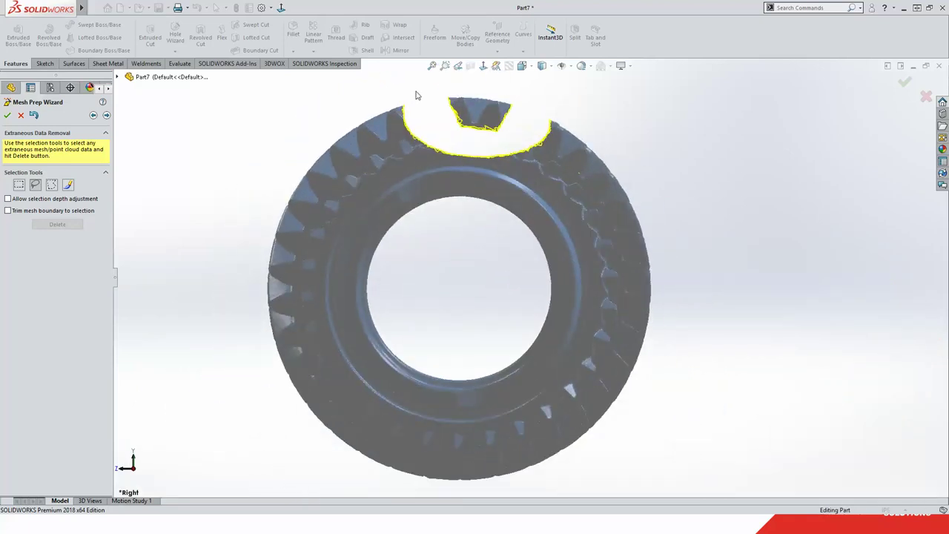
mouse_move(416, 95)
left_mouse_down()
mouse_move(461, 138)
mouse_move(500, 140)
mouse_move(585, 109)
mouse_move(670, 162)
mouse_move(699, 301)
mouse_move(674, 379)
mouse_move(632, 427)
mouse_move(561, 468)
mouse_move(454, 491)
mouse_move(330, 472)
mouse_move(215, 339)
mouse_move(213, 224)
mouse_move(273, 131)
mouse_move(417, 93)
left_mouse_up()
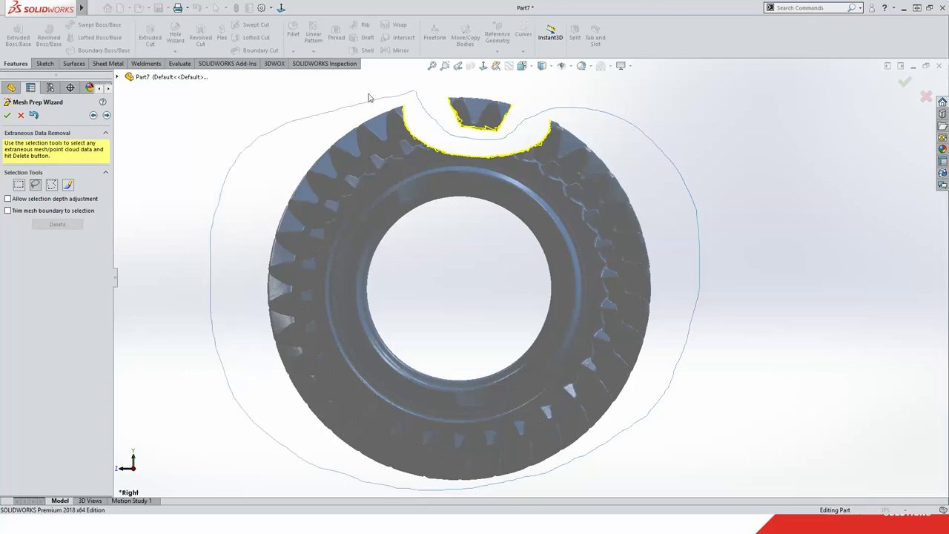
left_click_drag(354, 95, 303, 91)
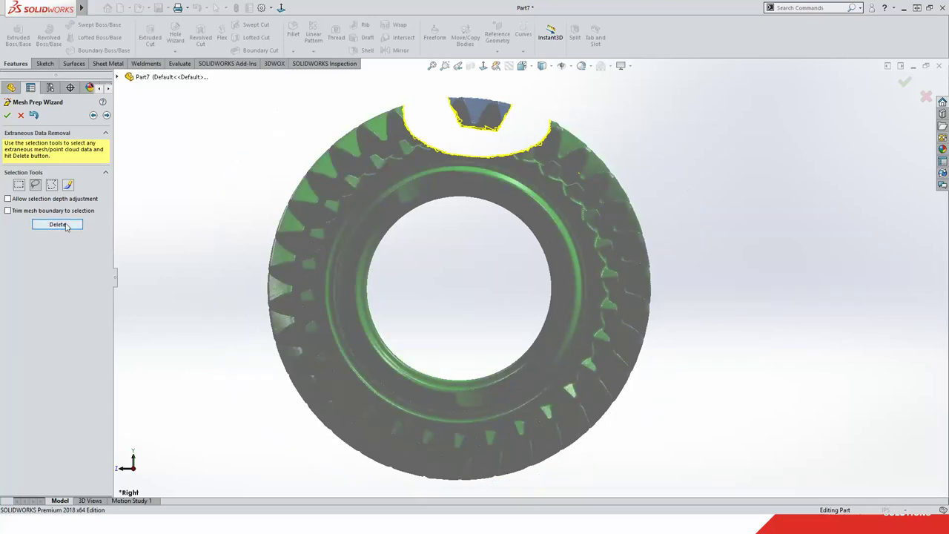
left_click(57, 224)
- Finish preparing the tooth segment without simplification, smoothing or selected holes to fill, and launch the Surface Wizard
key("f")
scroll(519, 319, "down", 3)
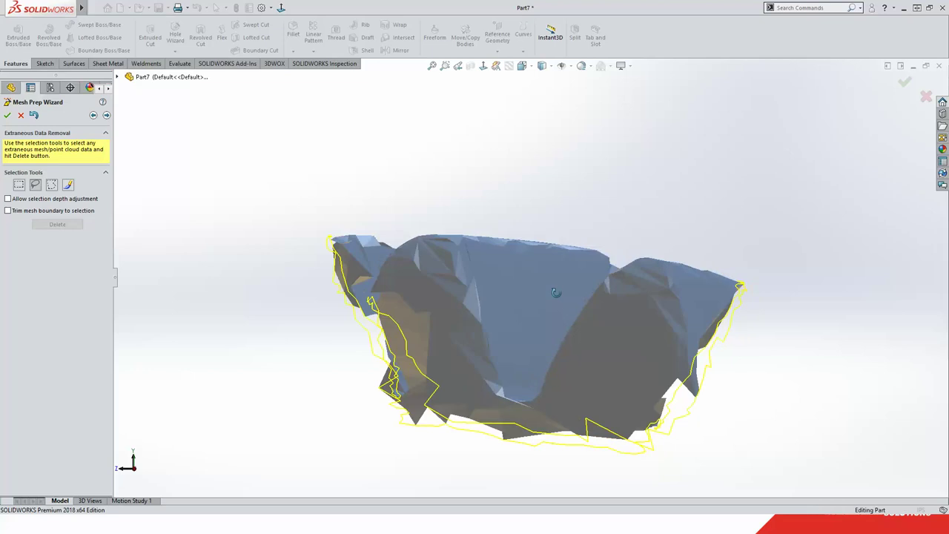
middle_click_drag(520, 327, 557, 374)
scroll(569, 340, "up", 2)
scroll(540, 363, "down", 3)
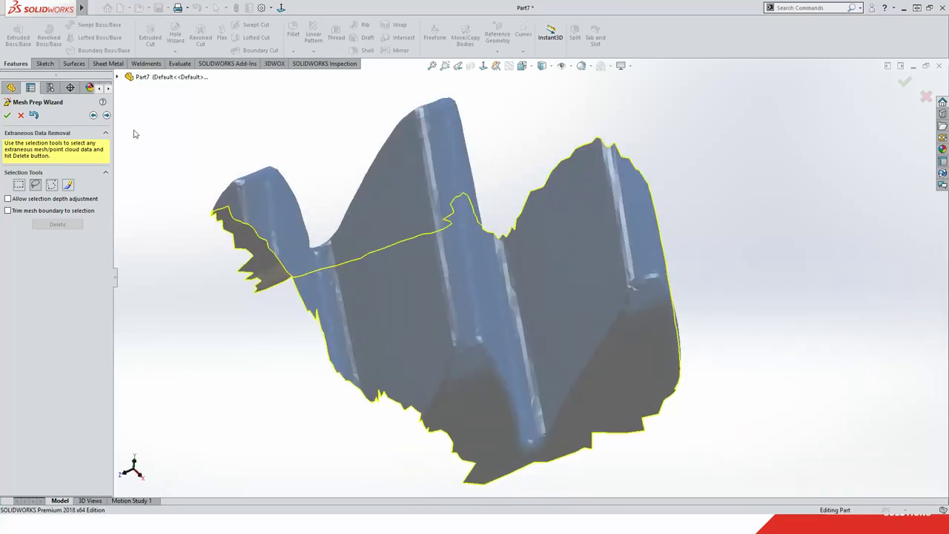
left_click(106, 115)
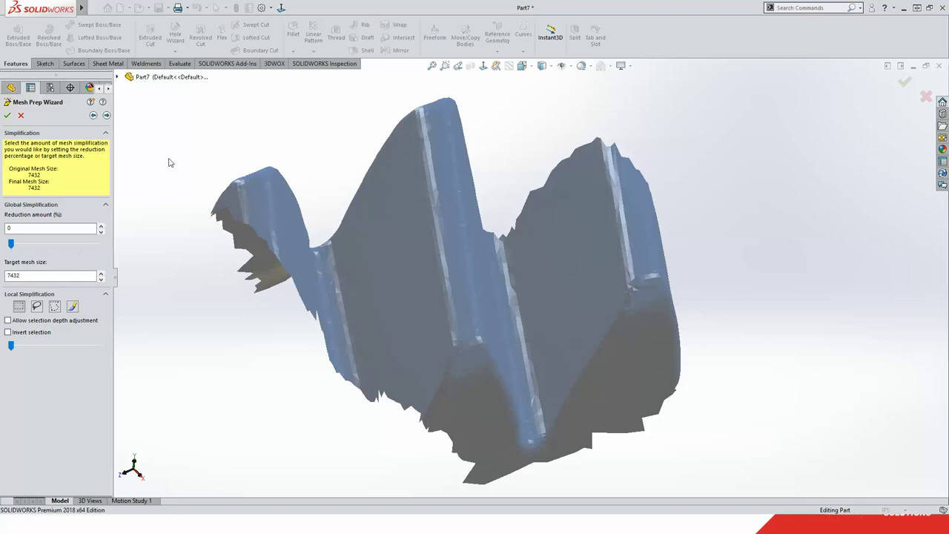
left_click(106, 115)
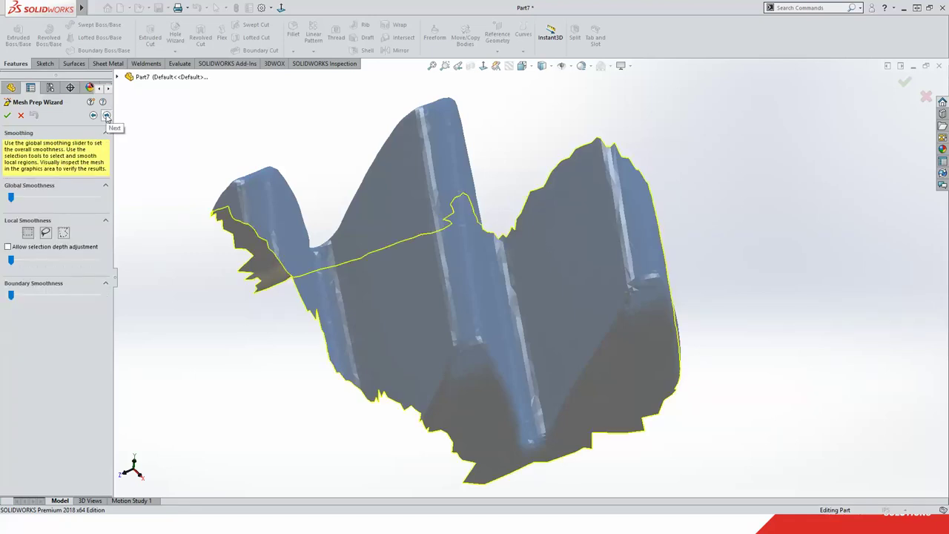
left_click(106, 115)
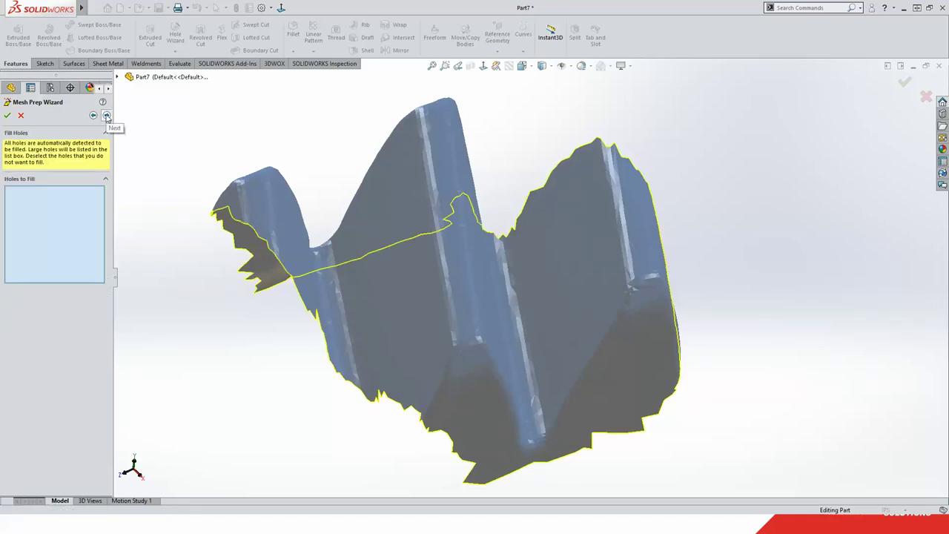
left_click(106, 115)
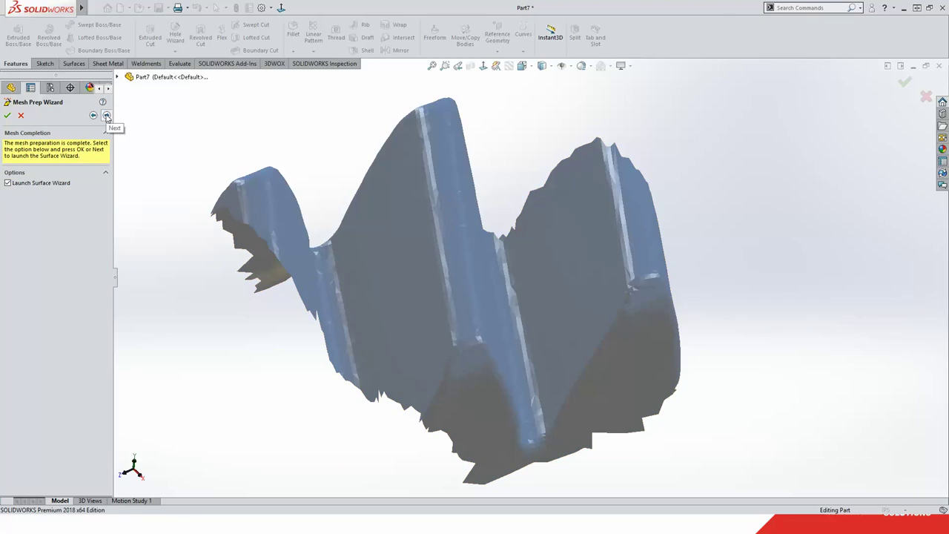
left_click(106, 115)
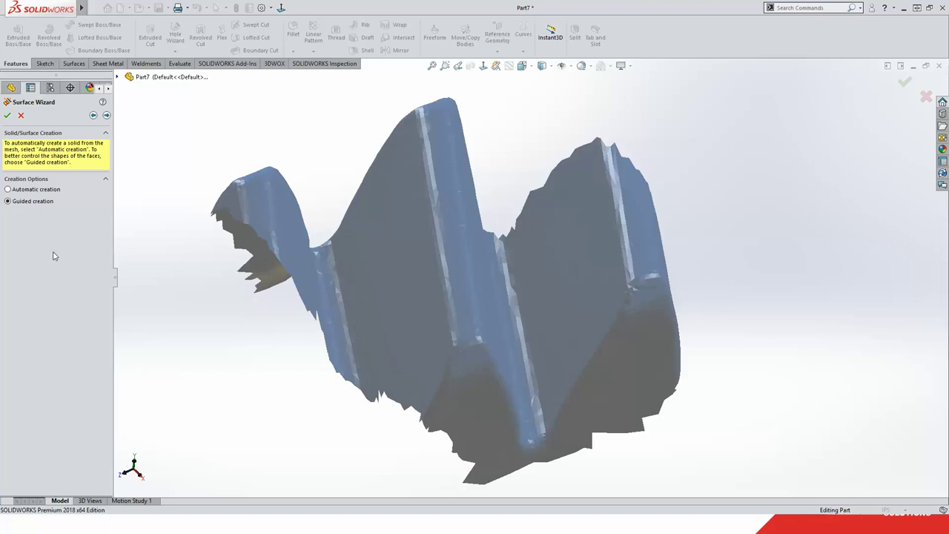
- Use Guided creation with no split plane and apply automatic face painting to the tooth mesh at near-maximum sensitivity
left_click(107, 116)
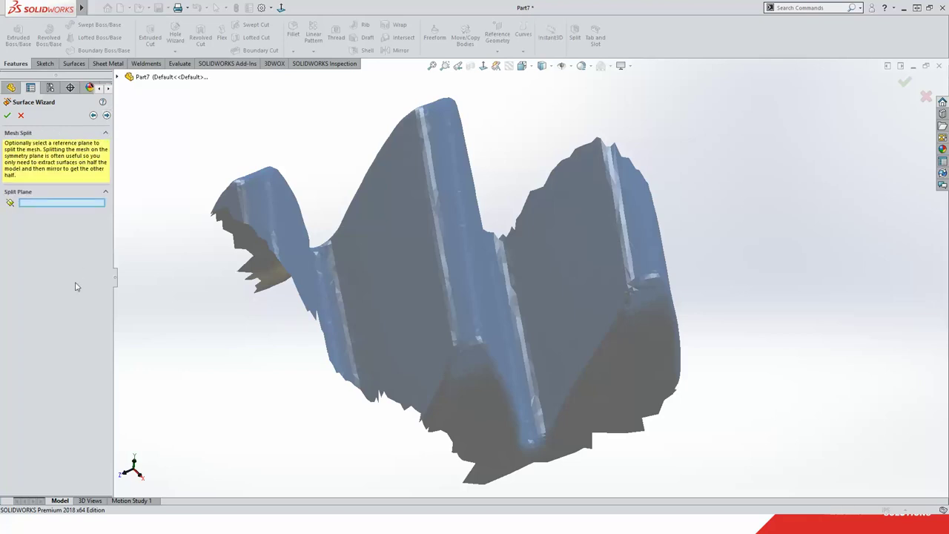
left_click(107, 115)
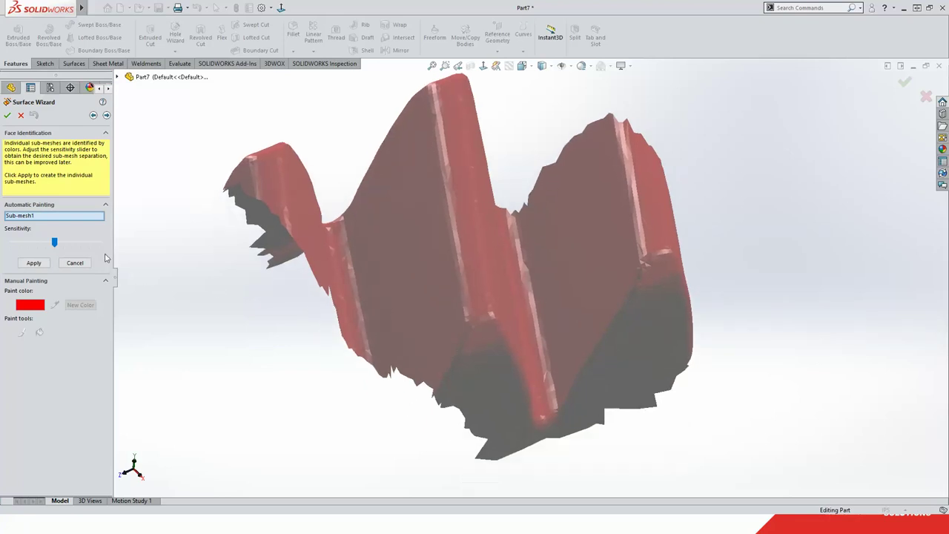
left_click_drag(54, 242, 94, 243)
left_click(34, 262)
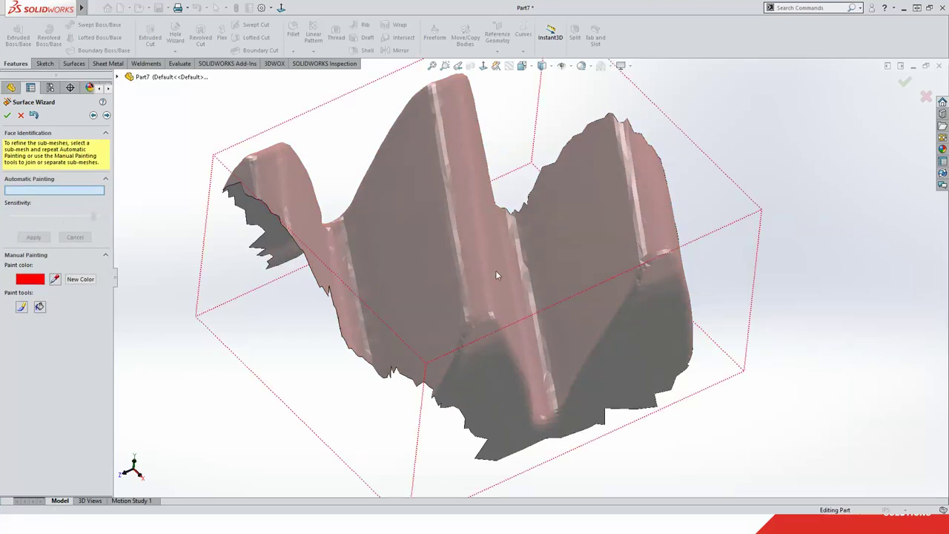
- Set the paint color to yellow and paint a closed sub-mesh region on the middle tooth's flank
middle_click_drag(497, 275, 474, 274)
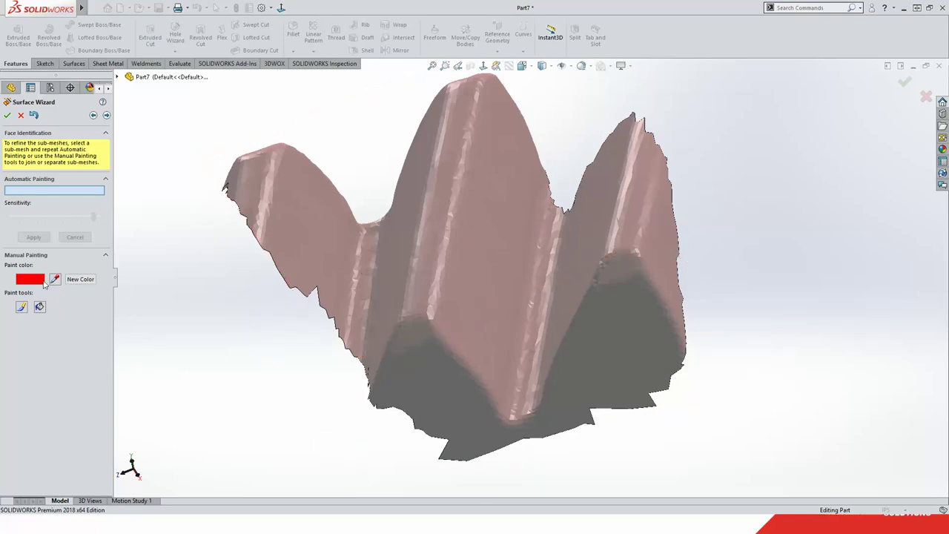
left_click(81, 279)
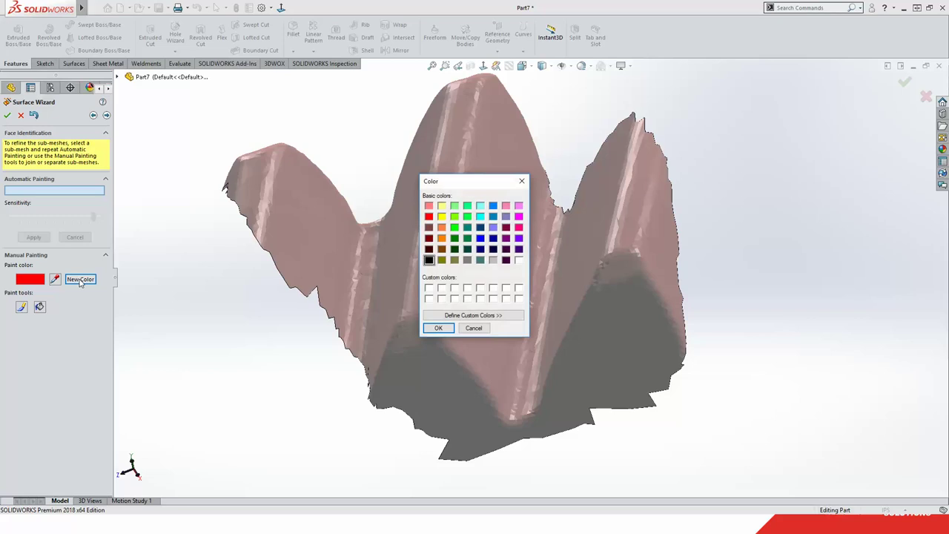
left_click(442, 217)
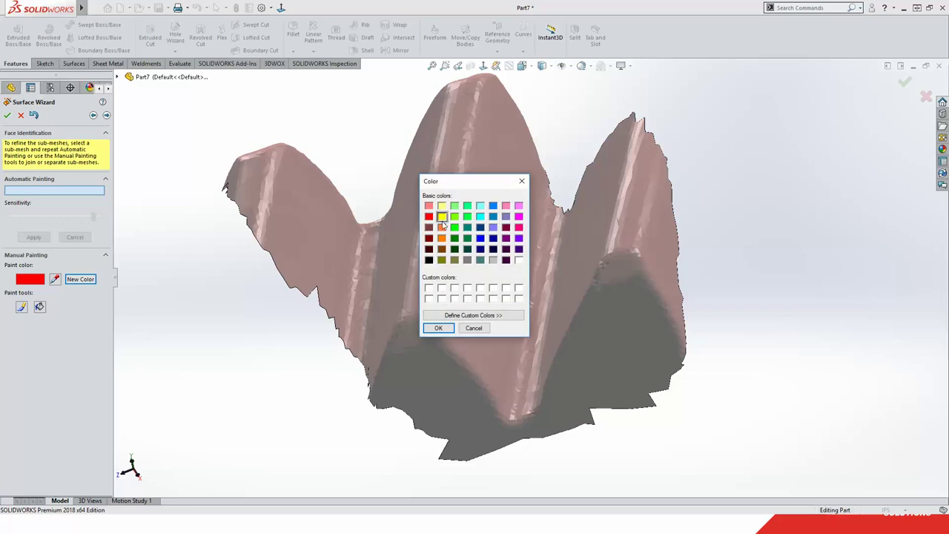
left_click(438, 328)
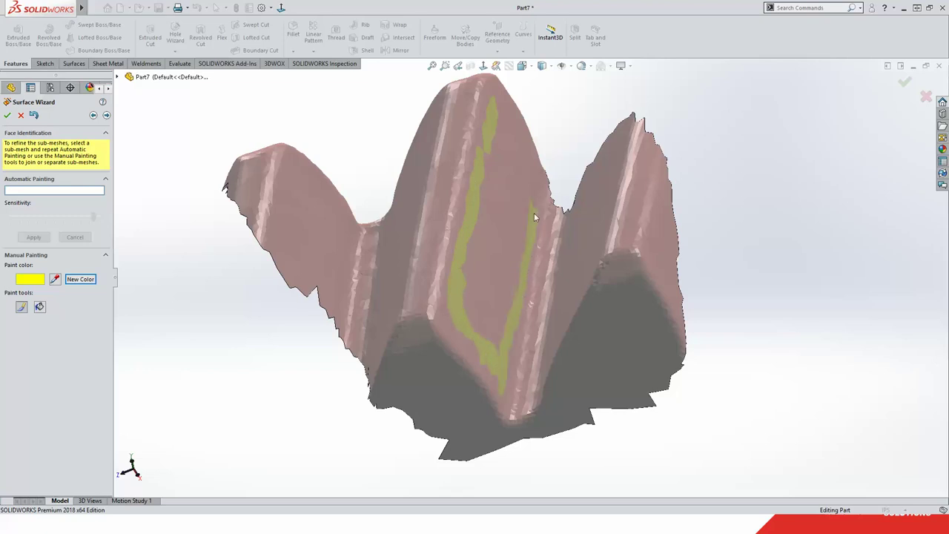
left_click_drag(526, 169, 509, 134)
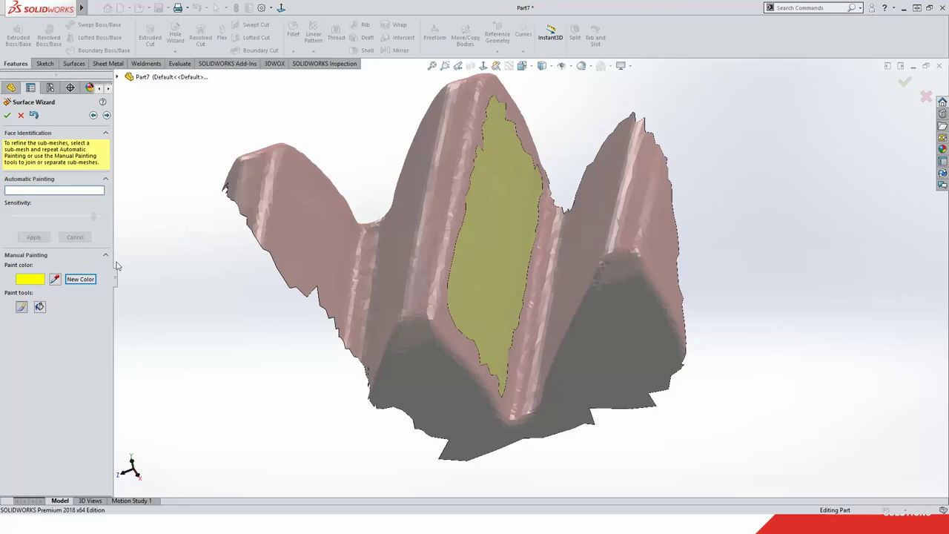
- Set the paint color to orange and paint a closed outline on the opposing flank across the tooth gap
left_click(79, 285)
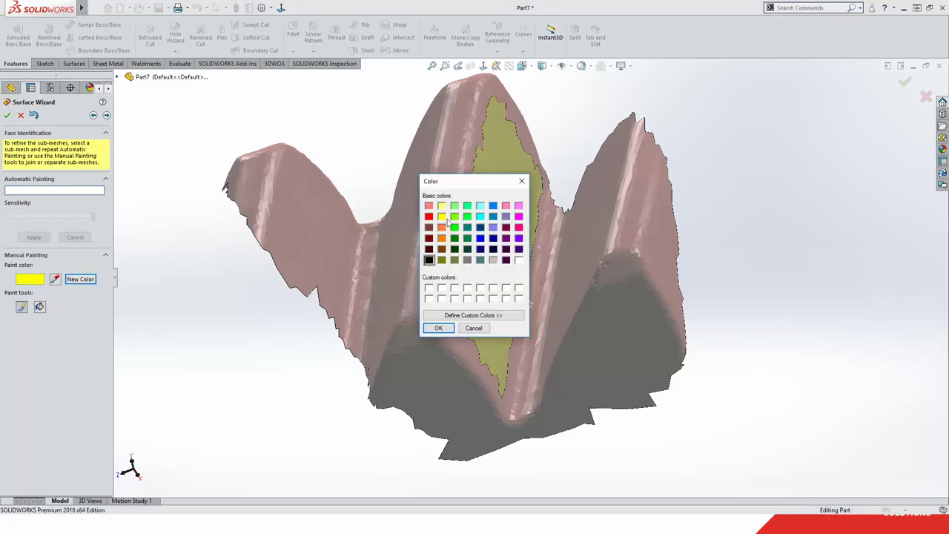
left_click(442, 227)
left_click(439, 328)
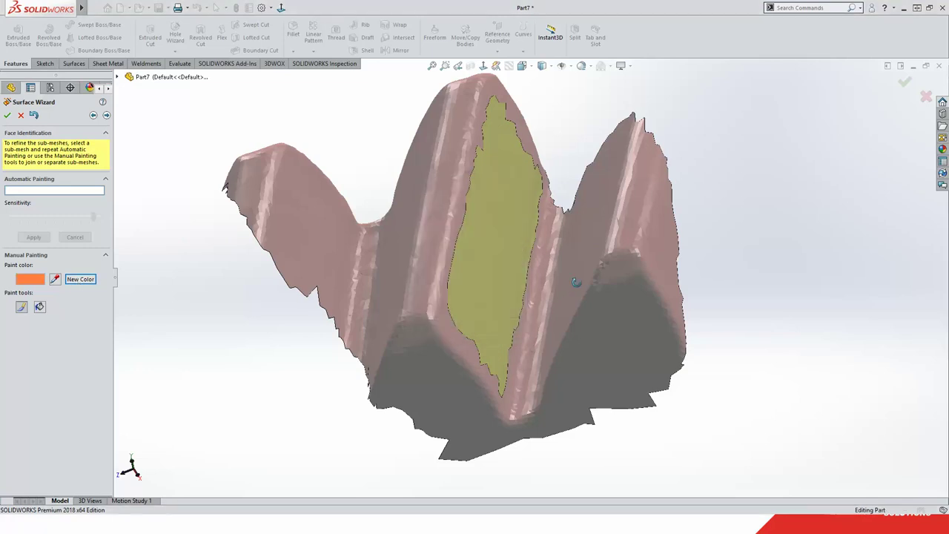
middle_click_drag(475, 330, 593, 284)
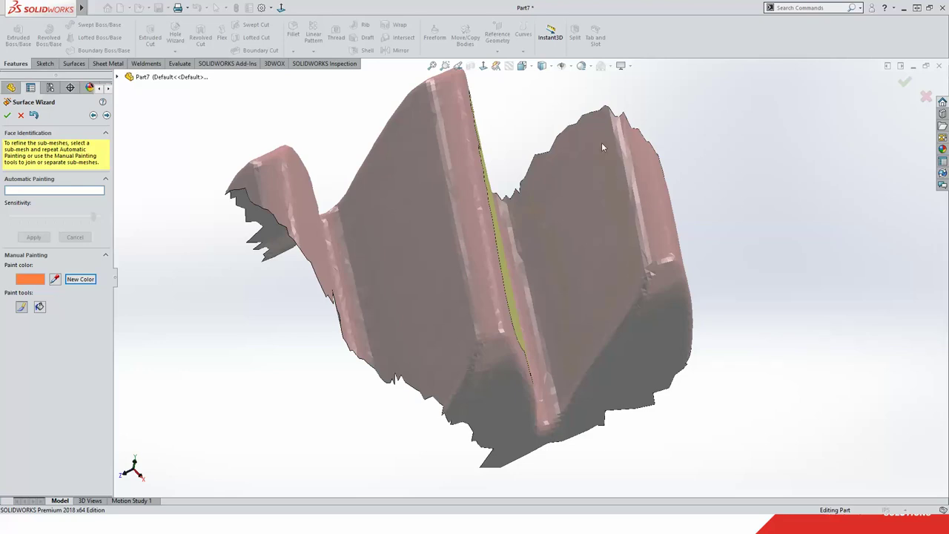
left_click(531, 196)
middle_click_drag(522, 309, 607, 245)
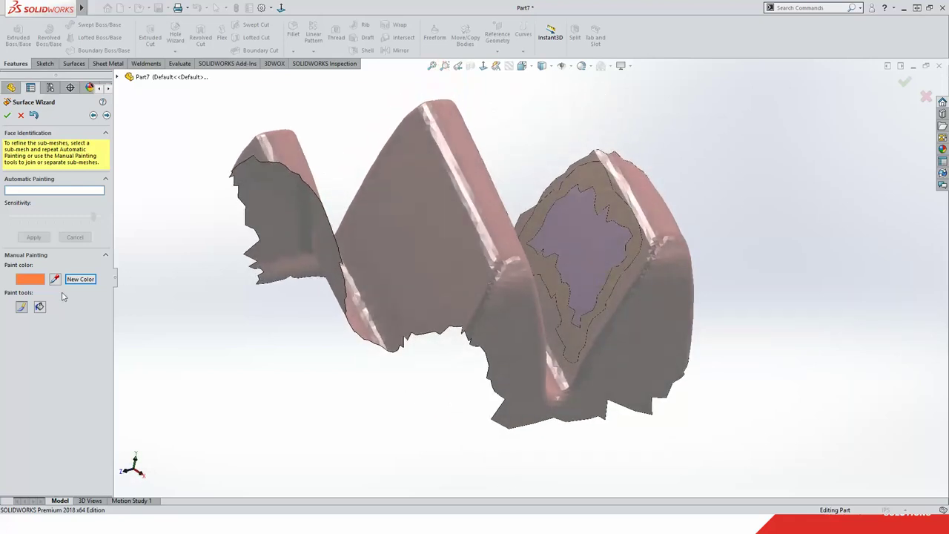
- Fill the area enclosed by the orange outline with the orange paint color
left_click(40, 307)
left_click(597, 237)
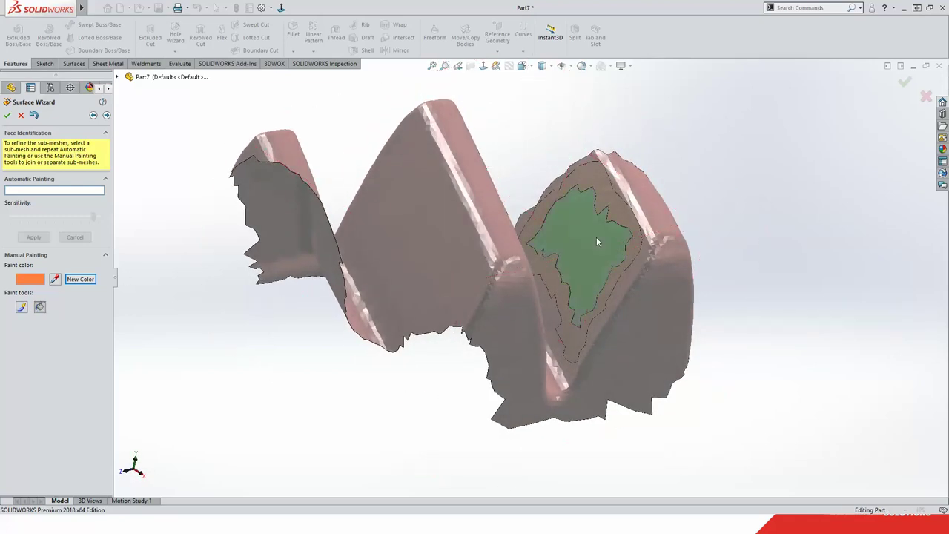
scroll(593, 236, "down", 5)
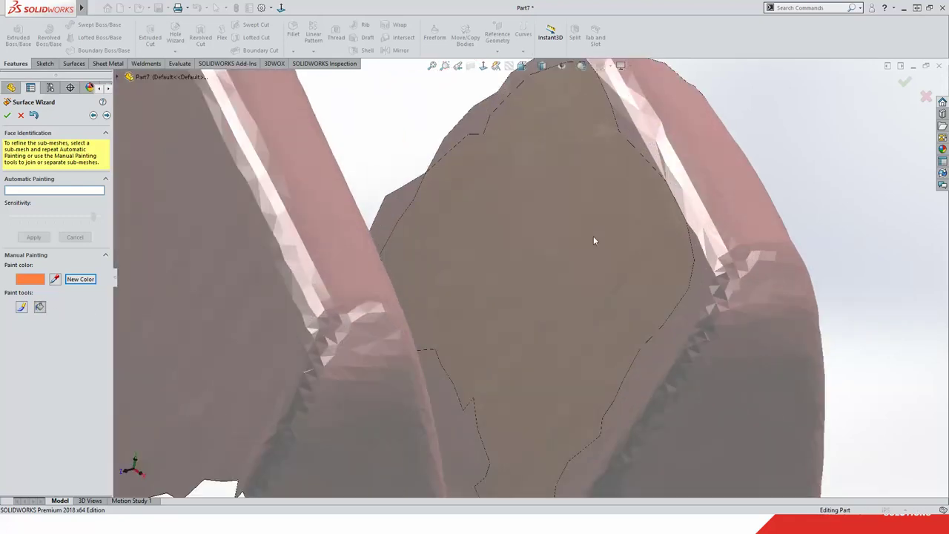
- Set the paint color to cyan and brush a strip along the root of the gap between the two painted flanks
scroll(499, 299, "up", 10)
middle_click_drag(500, 299, 500, 270)
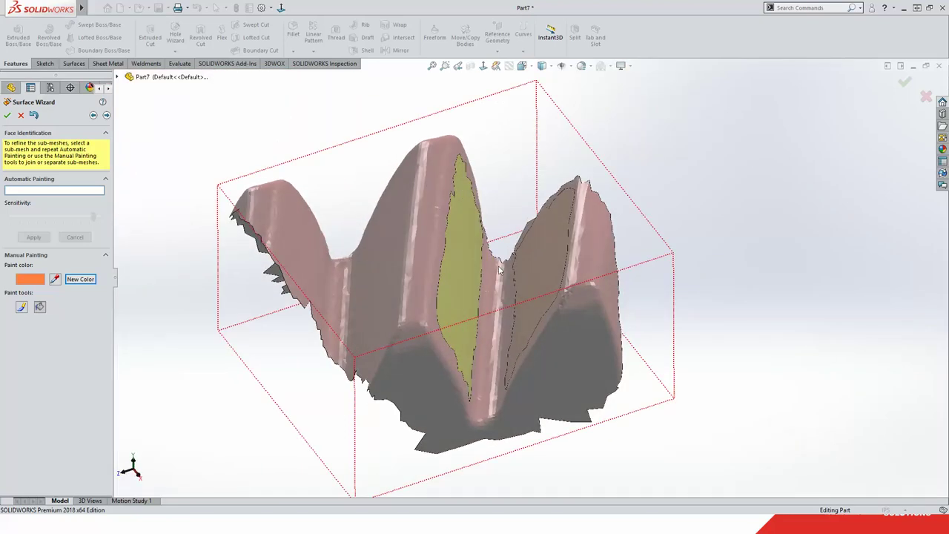
left_click(80, 279)
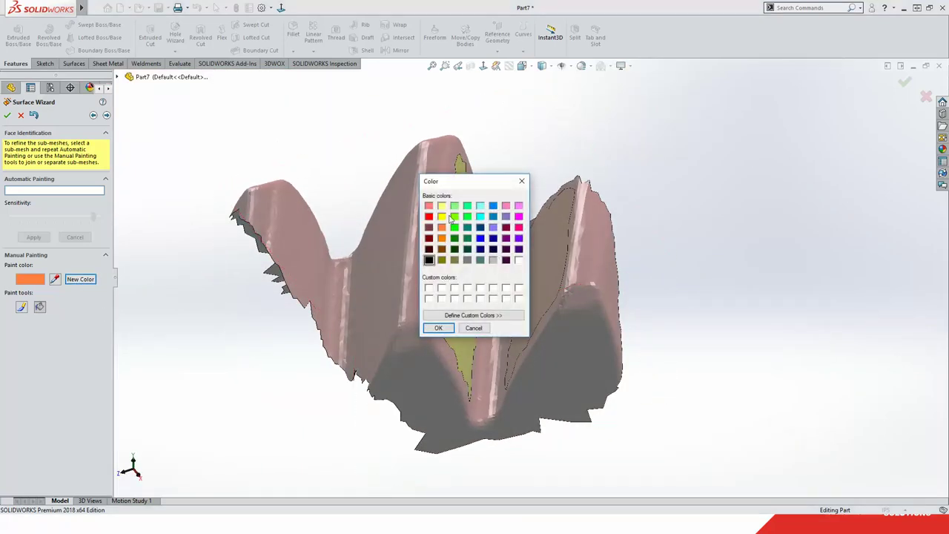
left_click(480, 216)
left_click(438, 328)
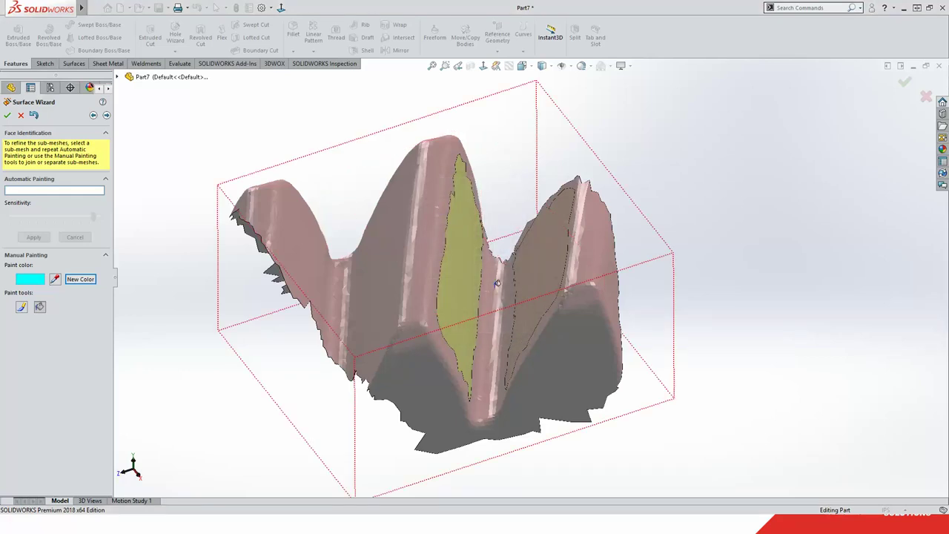
left_click(22, 307)
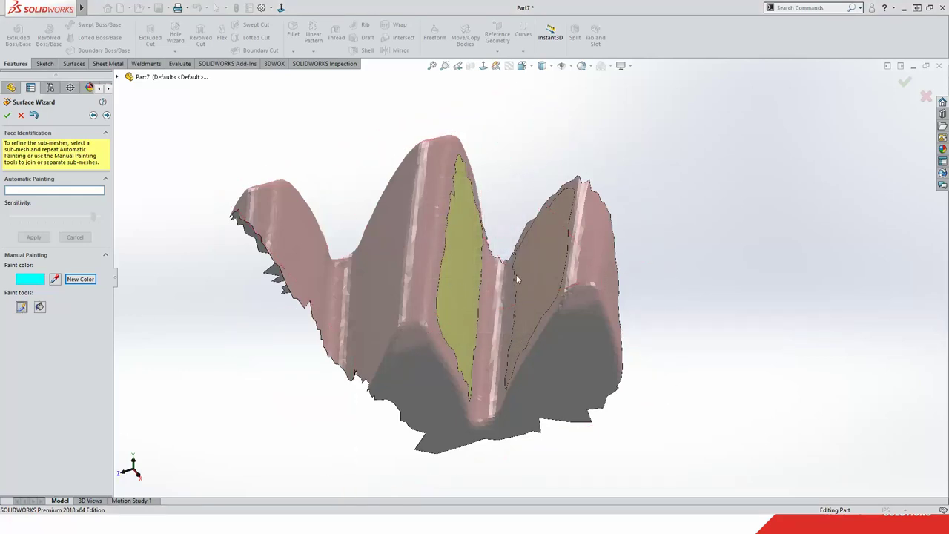
left_click_drag(502, 272, 492, 415)
- Proceed to surface extraction and extract the yellow flank region as a B-spline surface
left_click(107, 116)
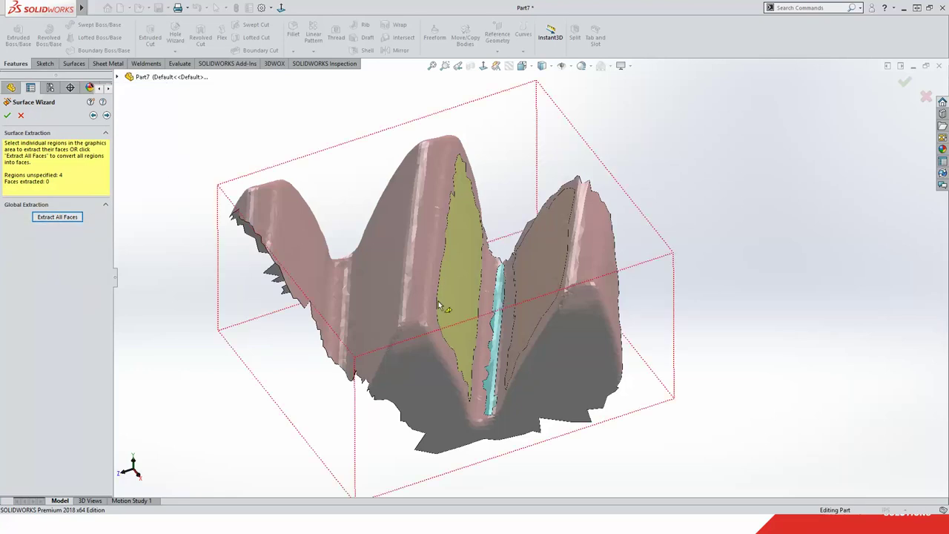
left_click(462, 264)
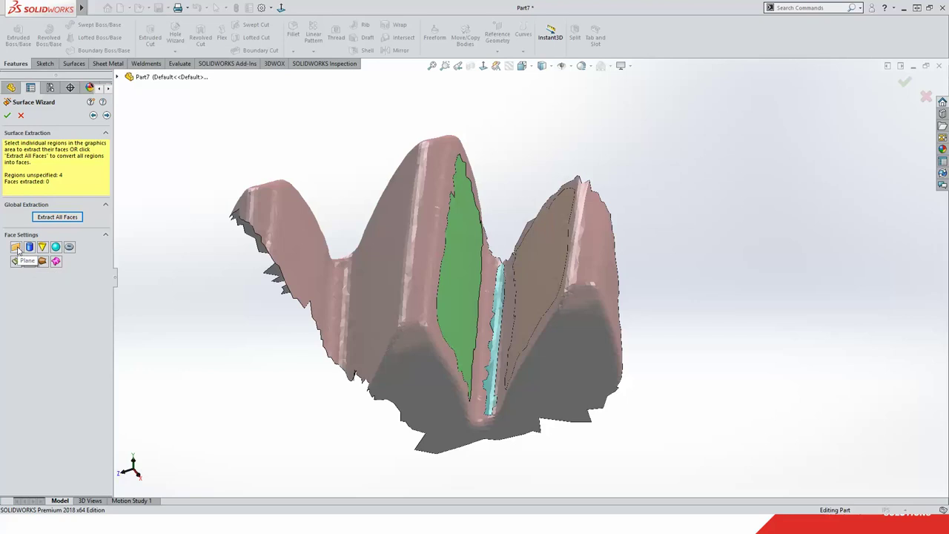
left_click(58, 262)
middle_click_drag(557, 222, 540, 178)
key("Left")
key("Left")
key("Left")
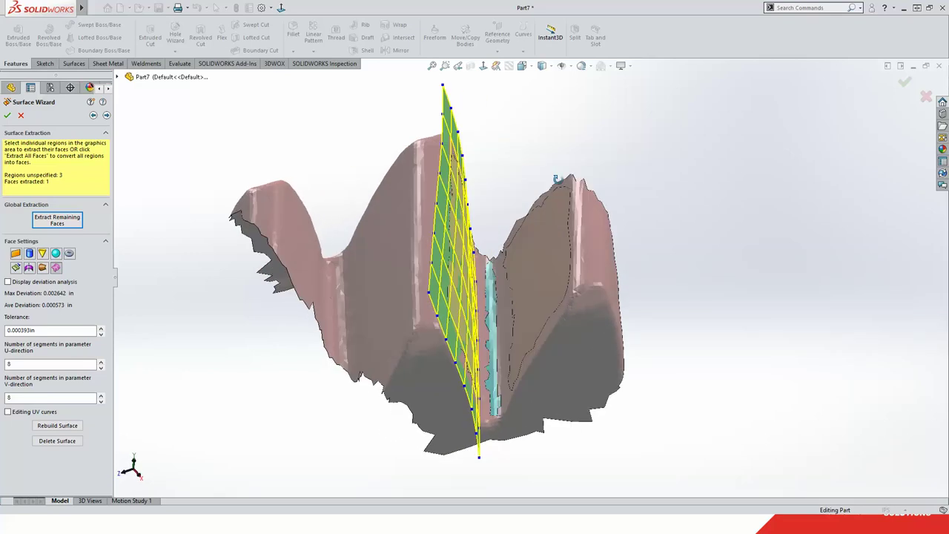
- Extract the orange flank and the cyan root region as B-spline surfaces and finish the Surface Wizard
left_click(538, 196)
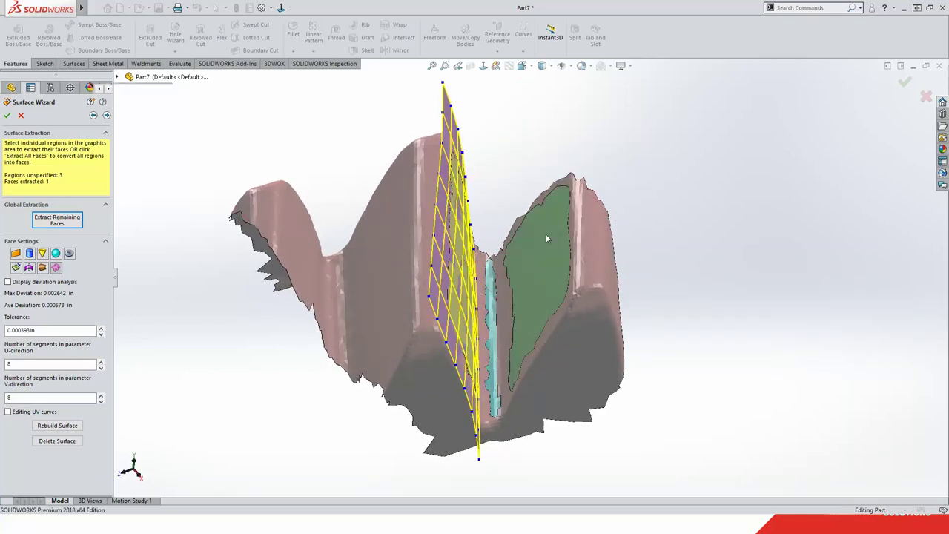
left_click(58, 268)
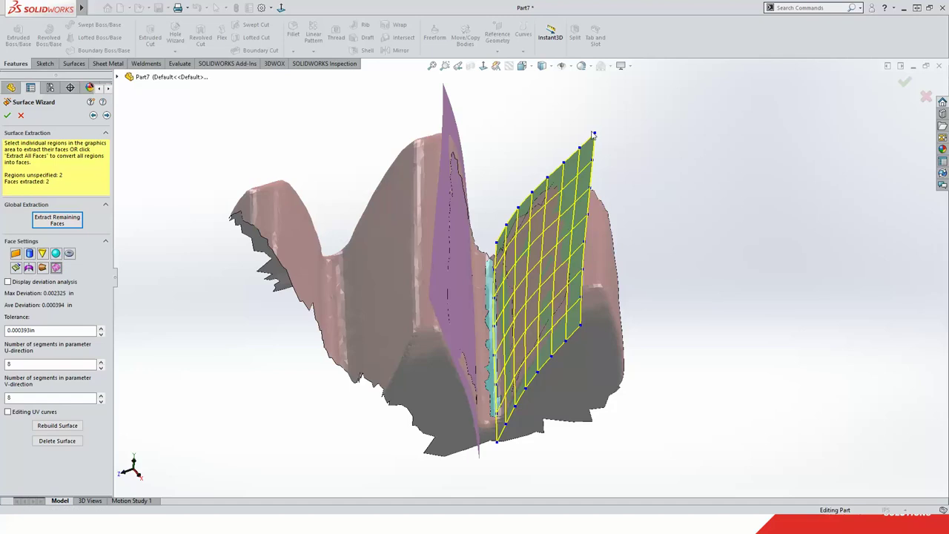
left_click(493, 285)
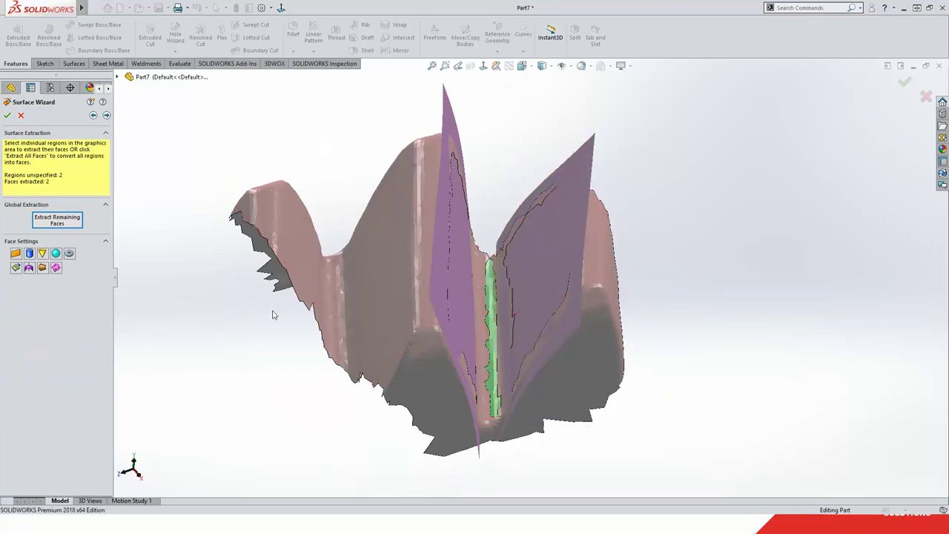
left_click(57, 270)
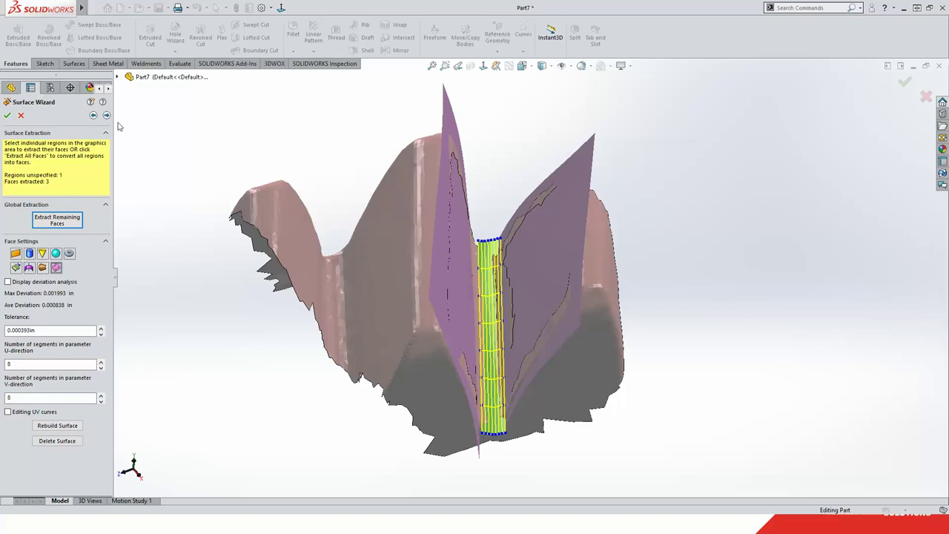
left_click(106, 115)
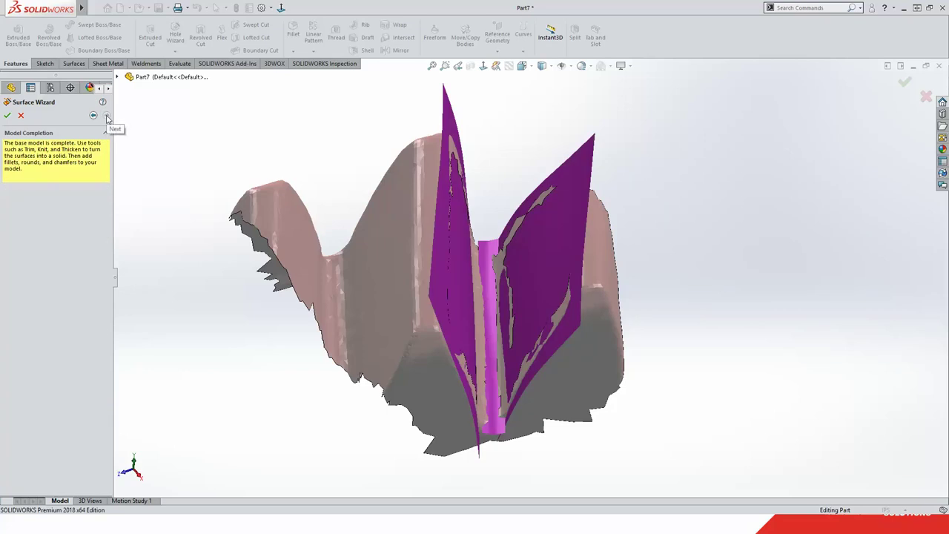
left_click(8, 118)
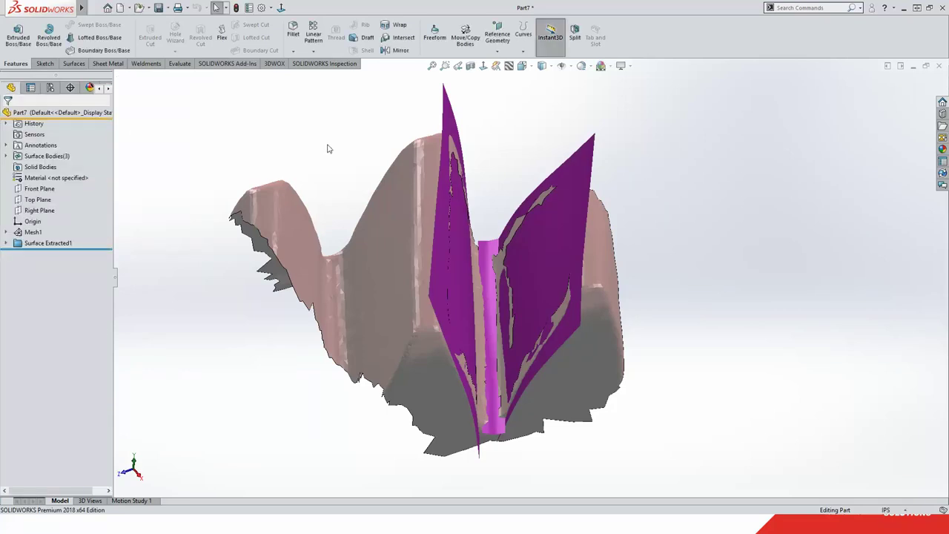
- Expand the tooth mesh into its sub-meshes and hide the mesh behind the extracted surfaces
left_click(6, 232)
left_click(47, 244)
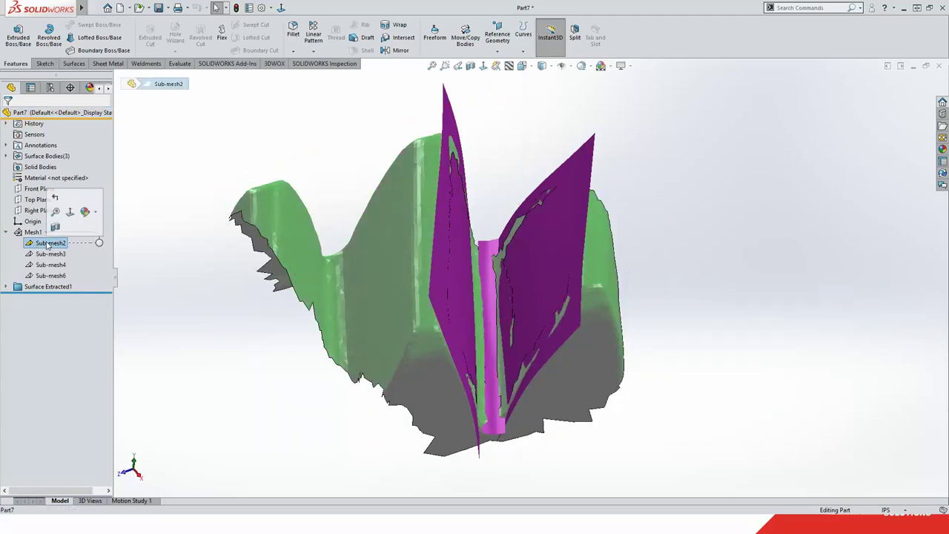
right_click(48, 244)
left_click(84, 380)
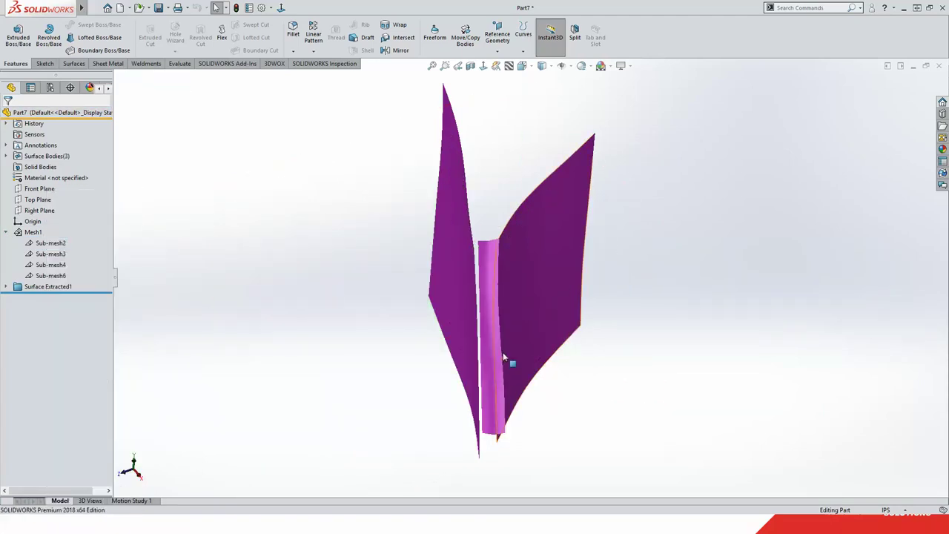
- Extend the root surface face by a distance of 0.10 in using the Same surface extension type
middle_click_drag(509, 361, 487, 350)
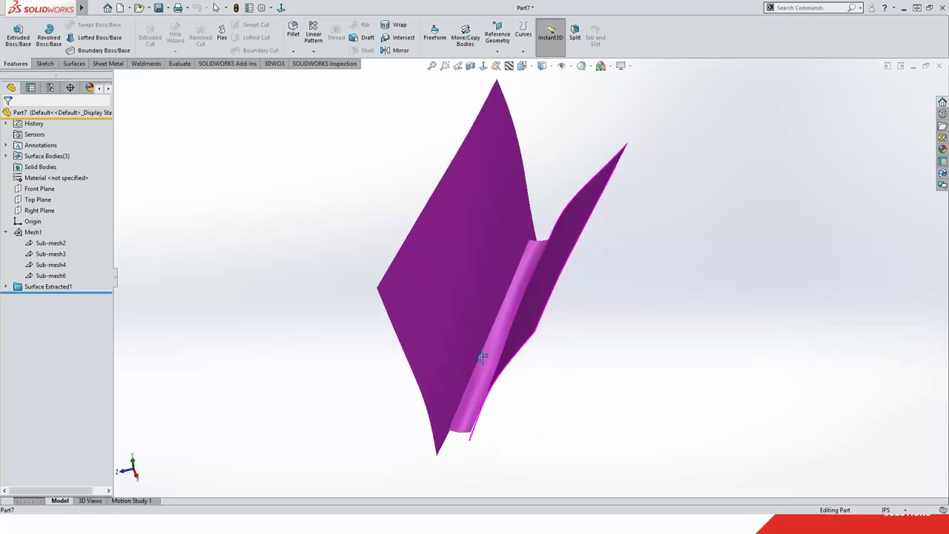
left_click(74, 64)
left_click(387, 25)
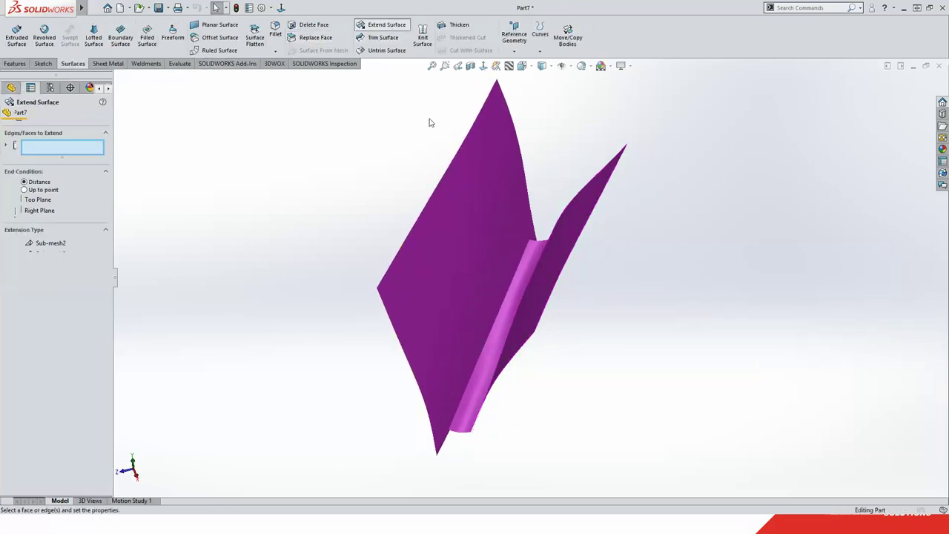
left_click(502, 313)
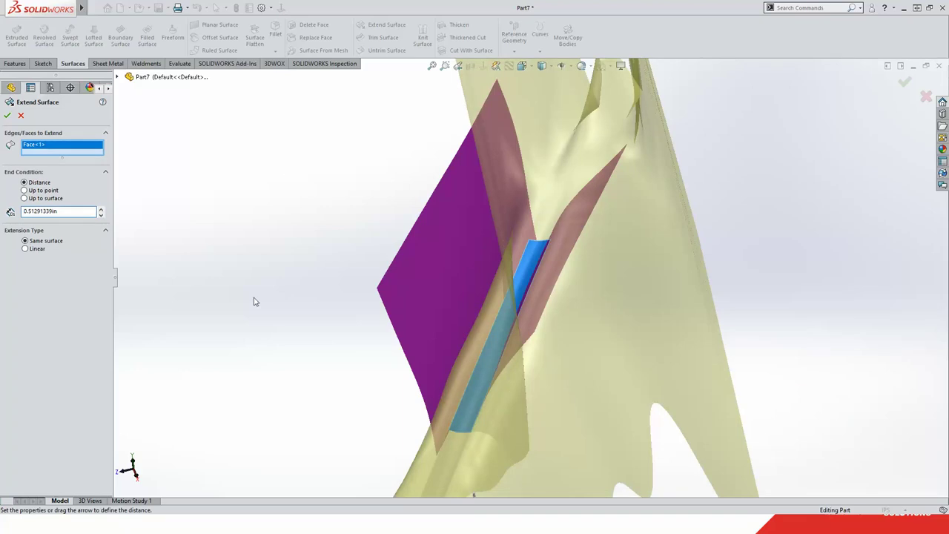
double_click(45, 211)
type("0.10")
key("Return")
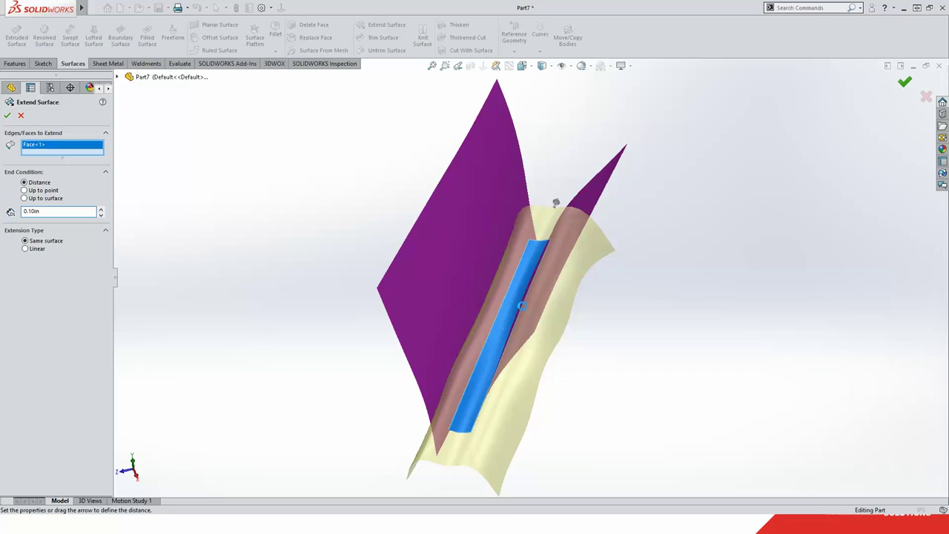
right_click(517, 316)
middle_click_drag(528, 324, 551, 279)
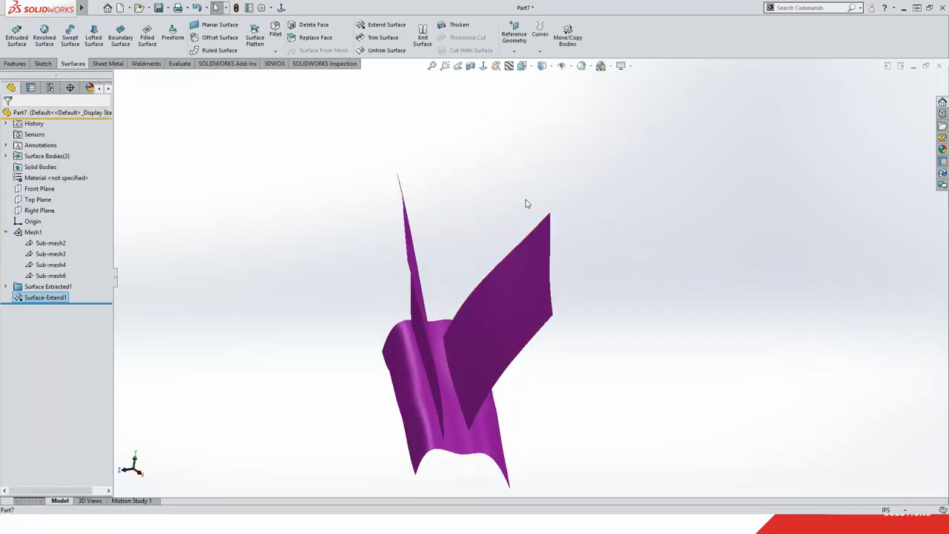
middle_click_drag(500, 214, 443, 333)
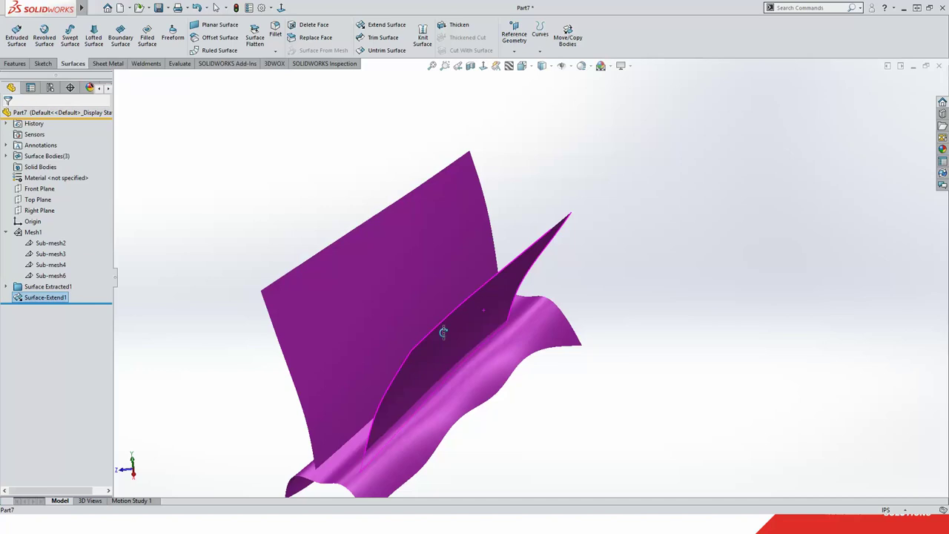
middle_click_drag(398, 420, 499, 228)
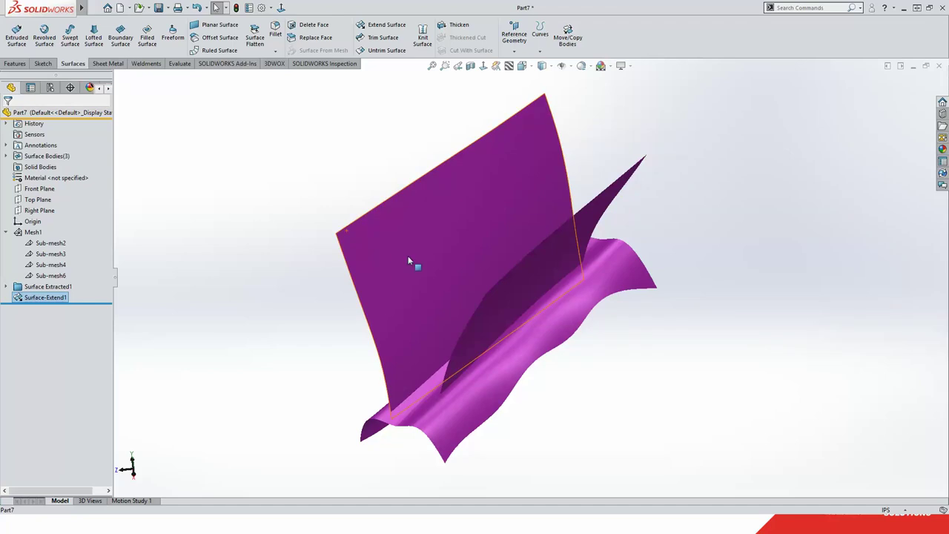
middle_click_drag(415, 262, 406, 239)
left_click(704, 143)
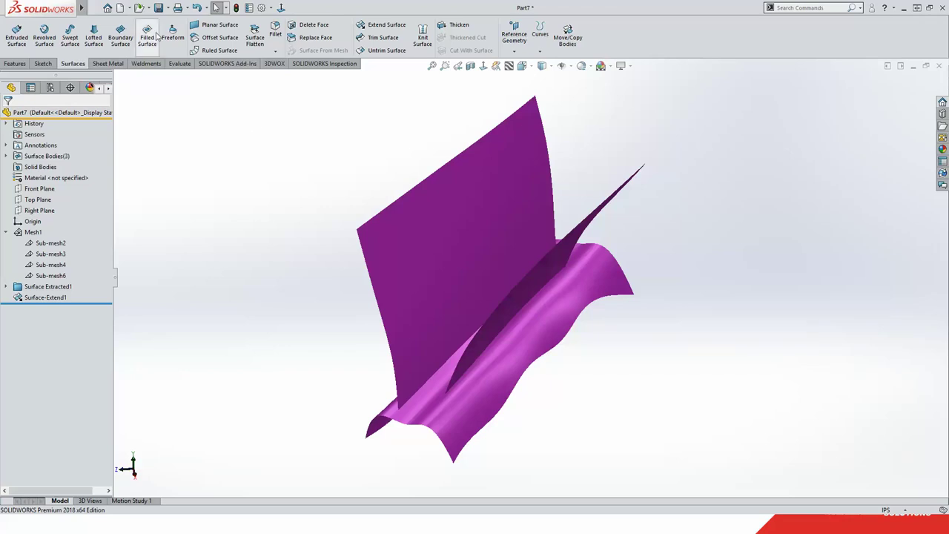
- Open the gear scan from the Gear folder as a new part, using the ScanTo3D Mesh Files type
left_click(138, 7)
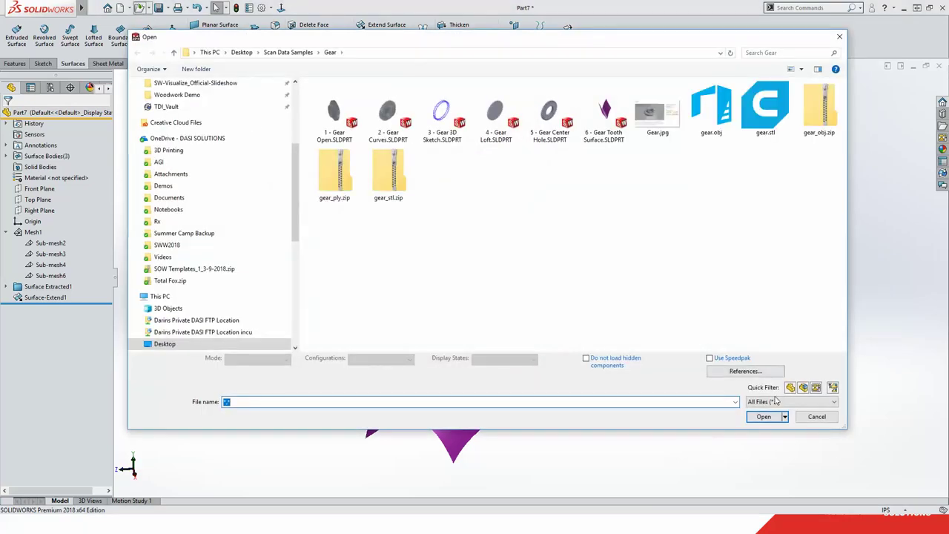
left_click(790, 402)
left_click(793, 377)
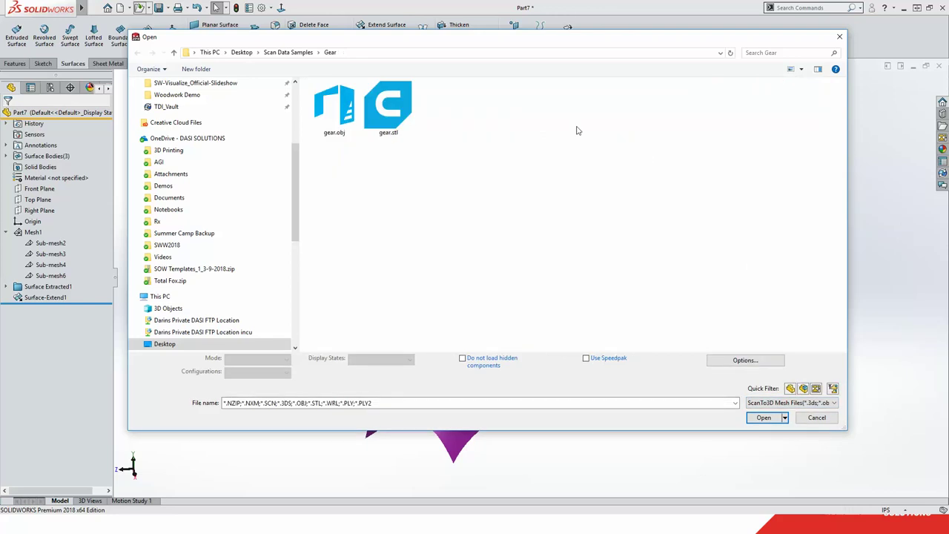
key("Escape")
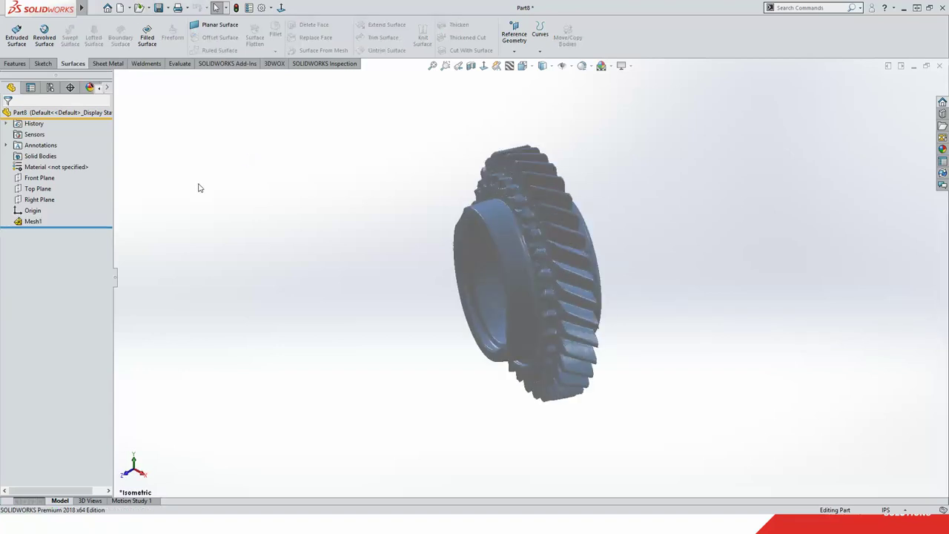
- Start the Mesh Prep Wizard on the imported gear mesh and choose the Automatic orientation method, viewed from the right
right_click(34, 221)
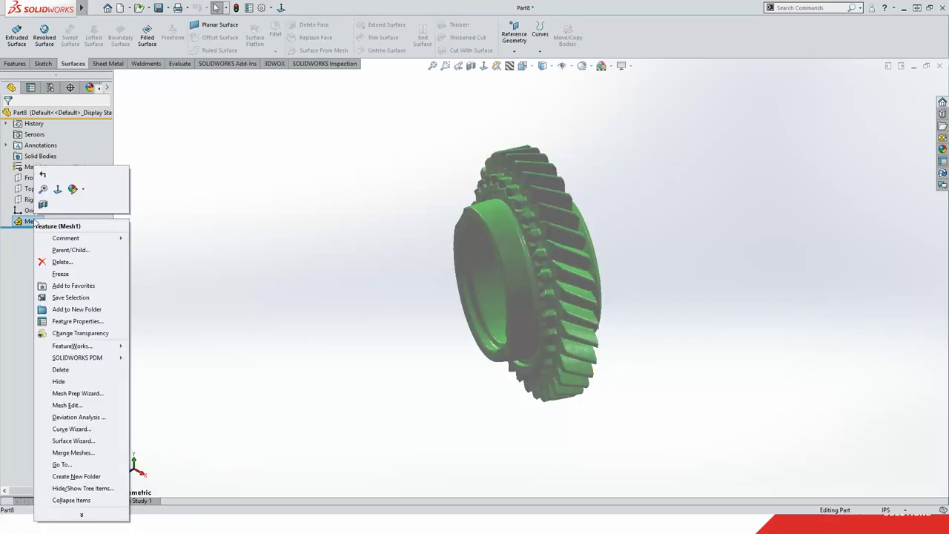
left_click(95, 394)
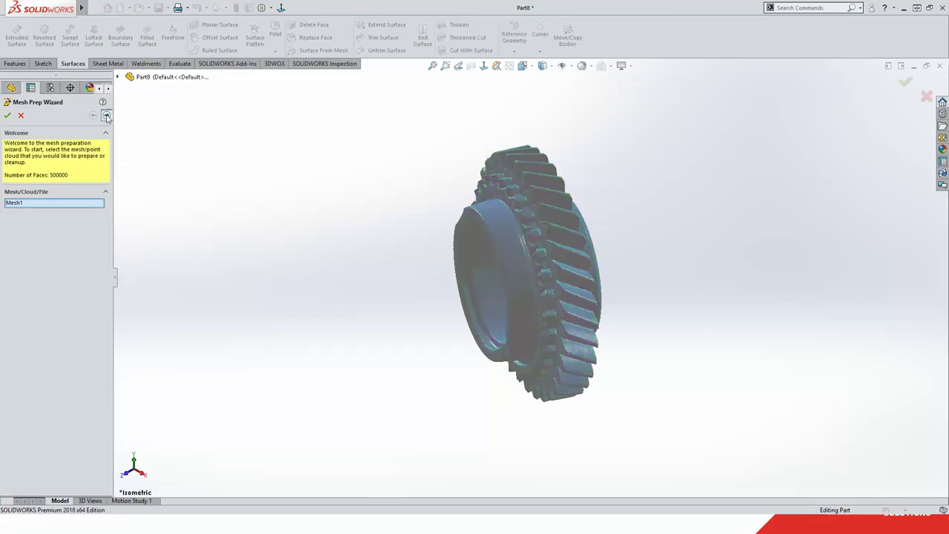
left_click(107, 116)
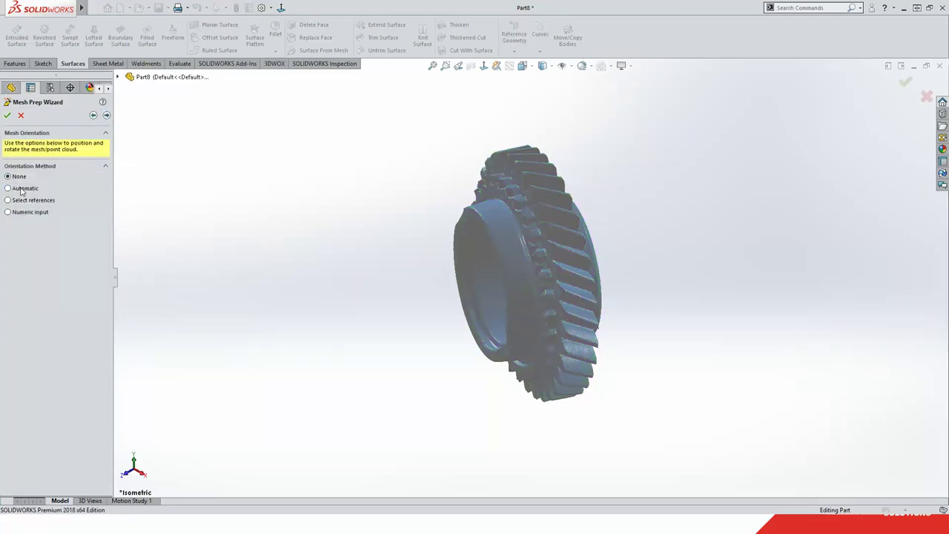
left_click(9, 189)
key("ctrl+4")
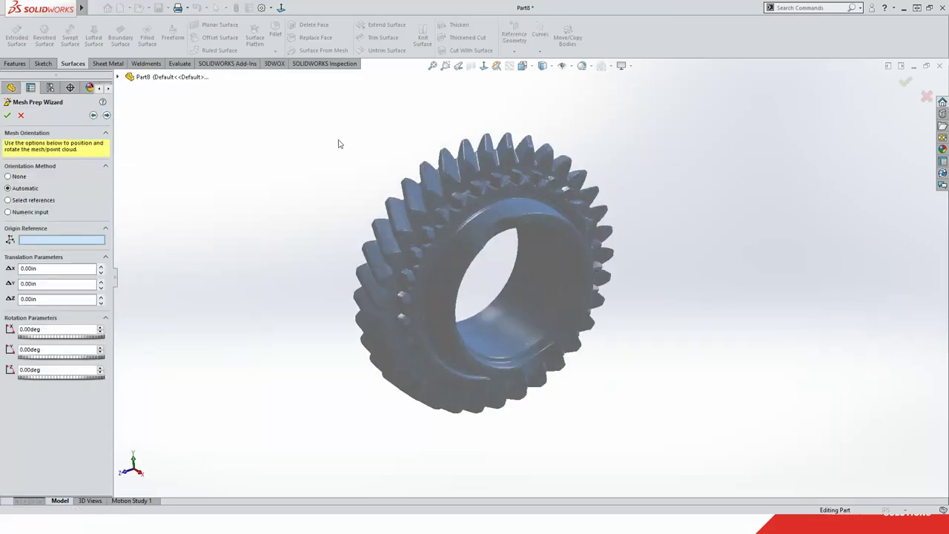
- Keep the mesh reduction at 0 %, remove the detected hole from the holes to fill, and finish the Mesh Prep Wizard
left_click(107, 116)
left_click(107, 116)
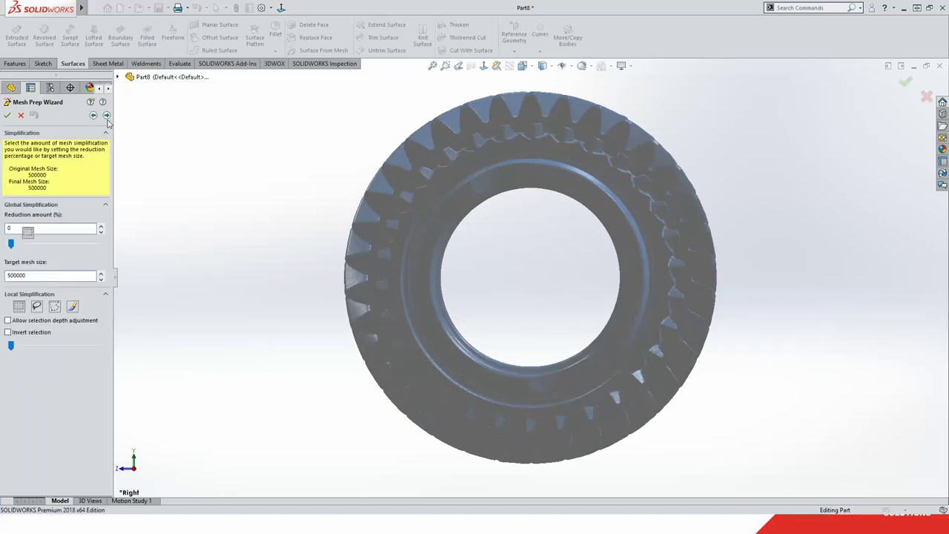
left_click(107, 116)
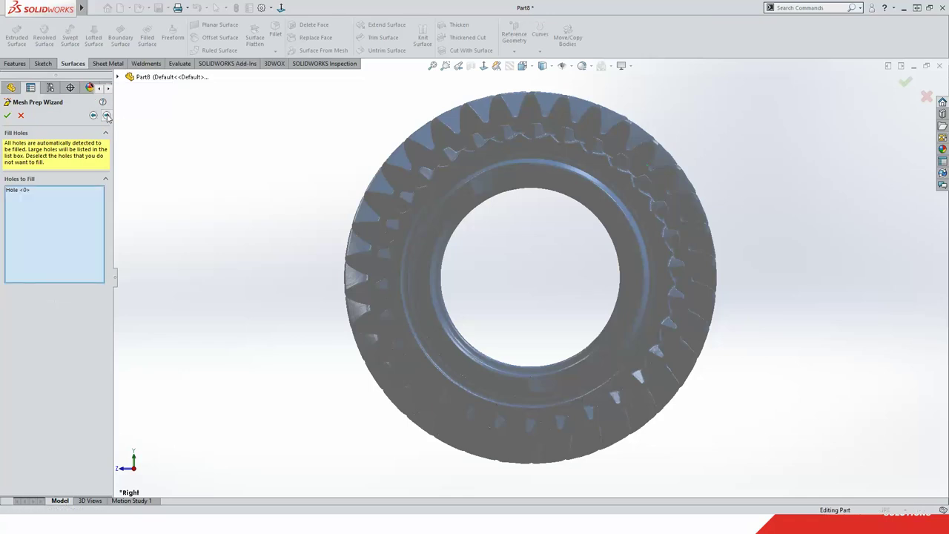
right_click(68, 222)
left_click(88, 227)
left_click(107, 116)
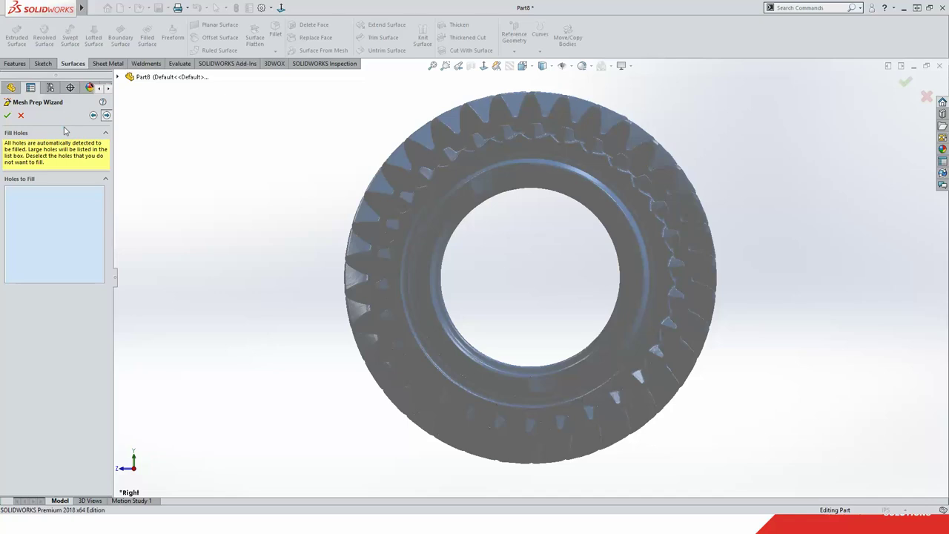
left_click(7, 115)
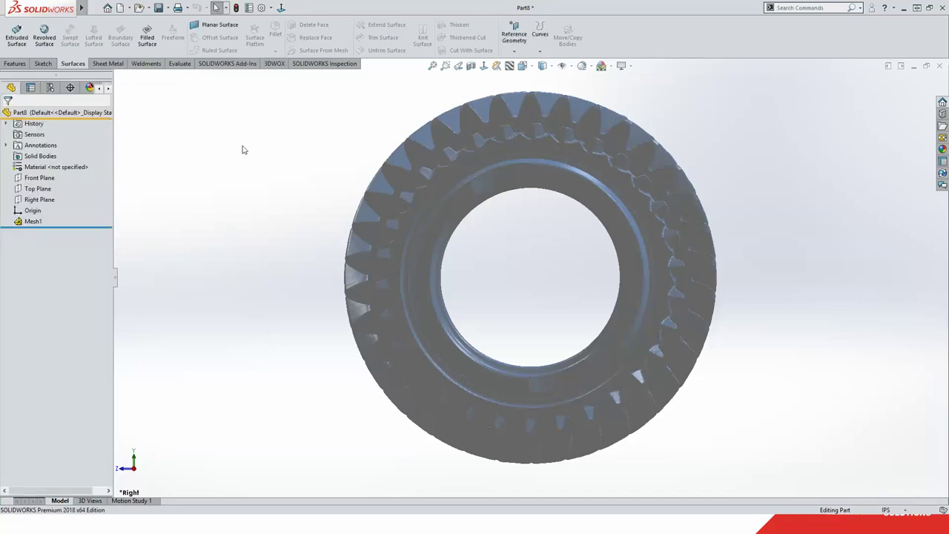
- Start the Curve Wizard on the gear mesh with the Section creation method, using the Right Plane as the section plane
right_click(29, 221)
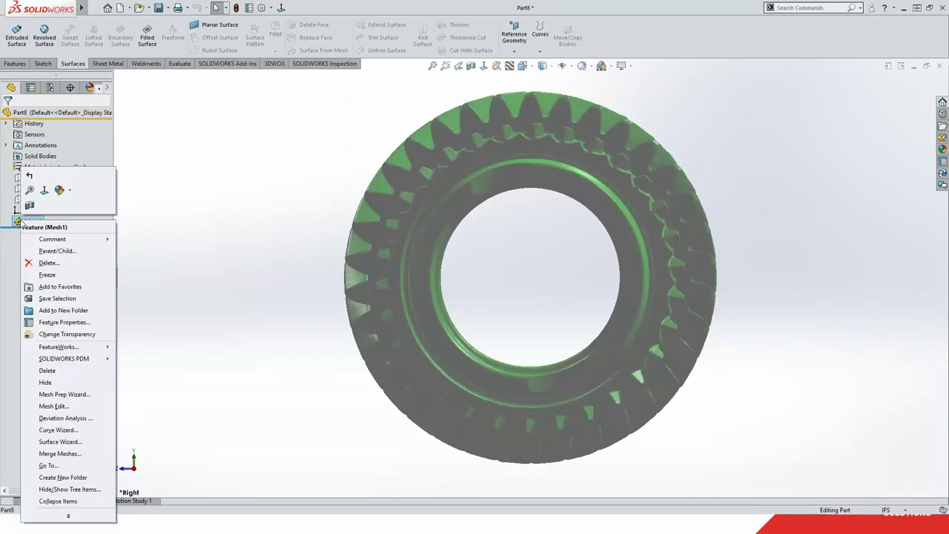
left_click(58, 431)
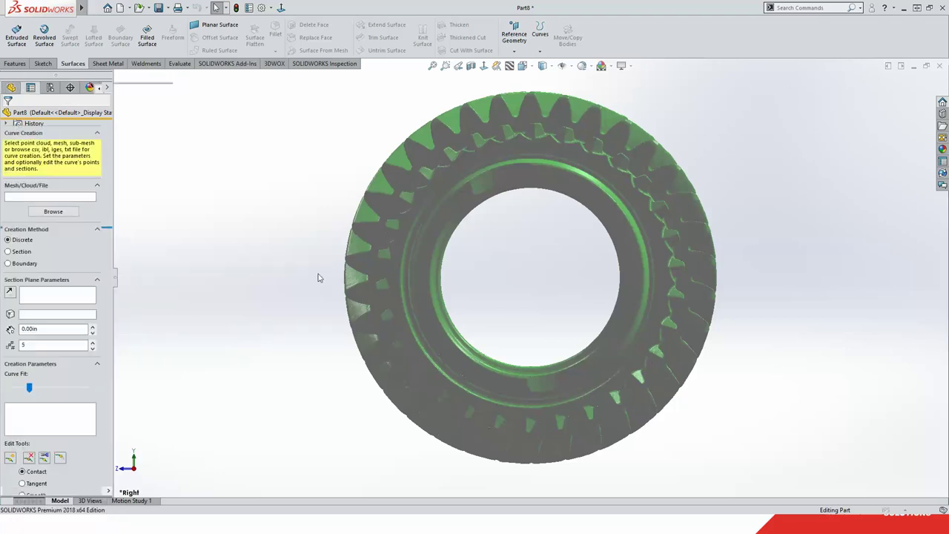
middle_click_drag(366, 438, 343, 321)
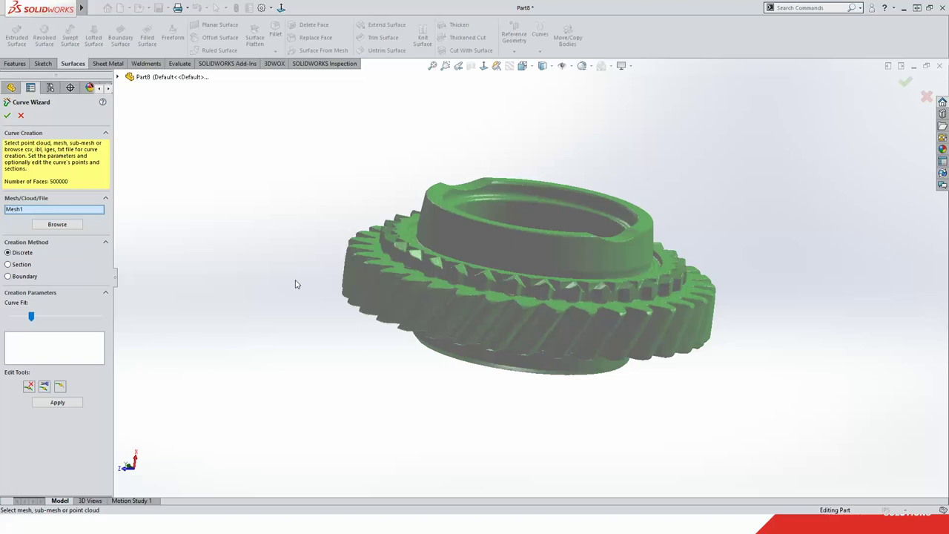
scroll(357, 287, "down", 3)
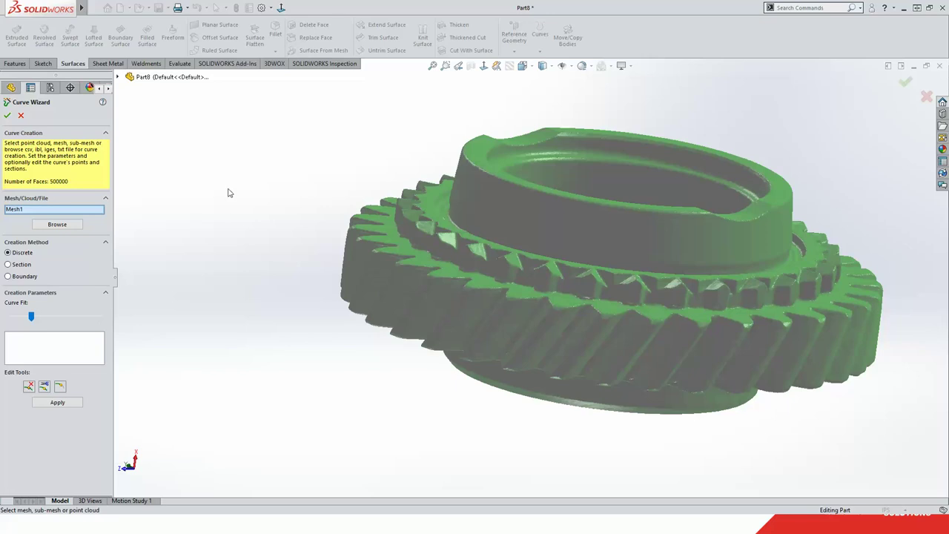
left_click(9, 265)
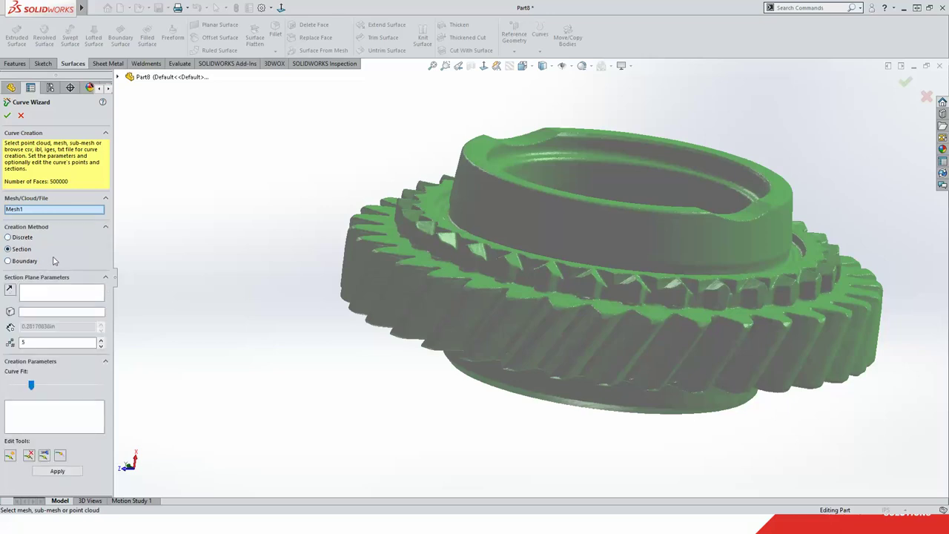
left_click(59, 294)
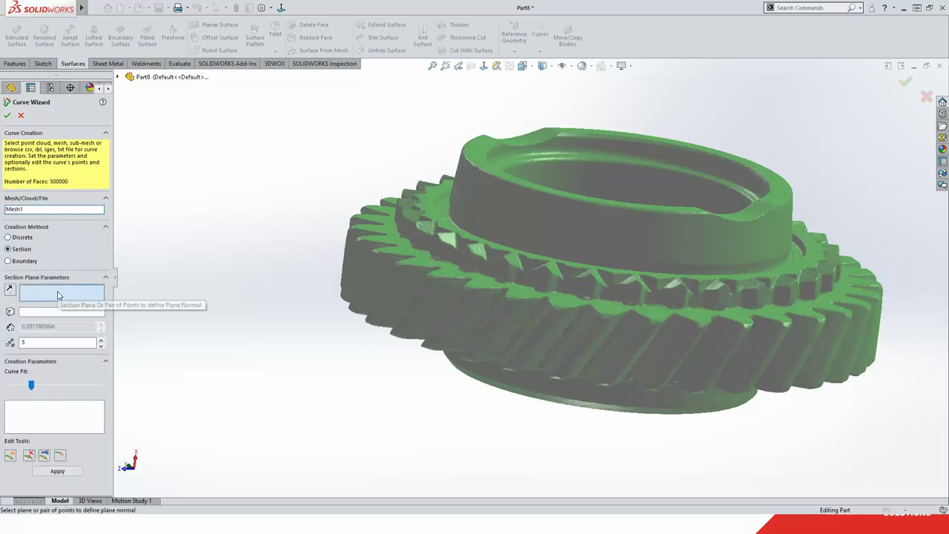
left_click(117, 76)
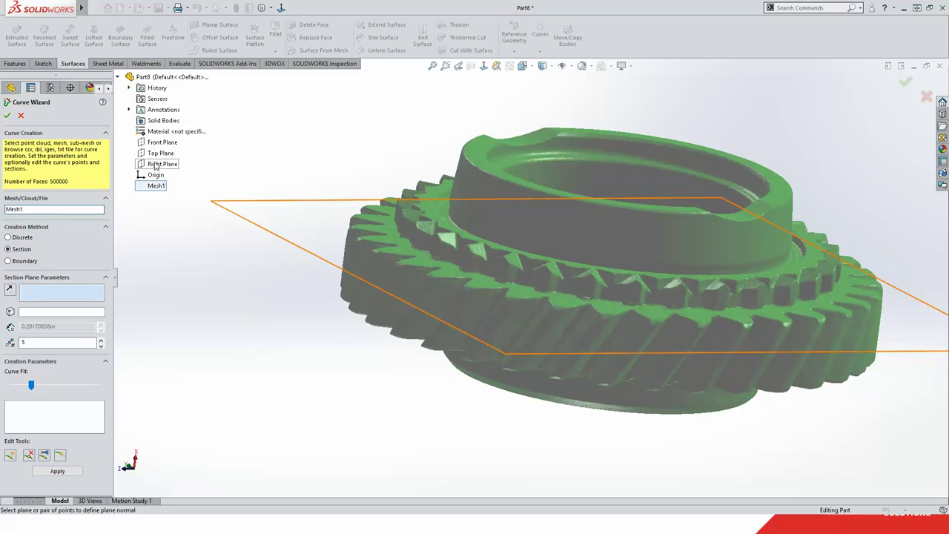
left_click(155, 165)
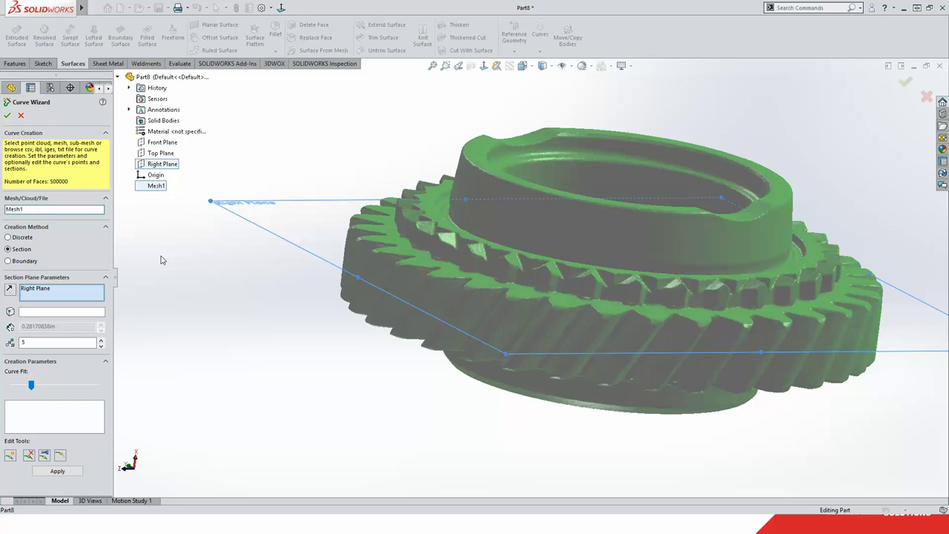
- Set the section start point to a mesh vertex near the lower edge of the helical gear teeth
left_click(26, 314)
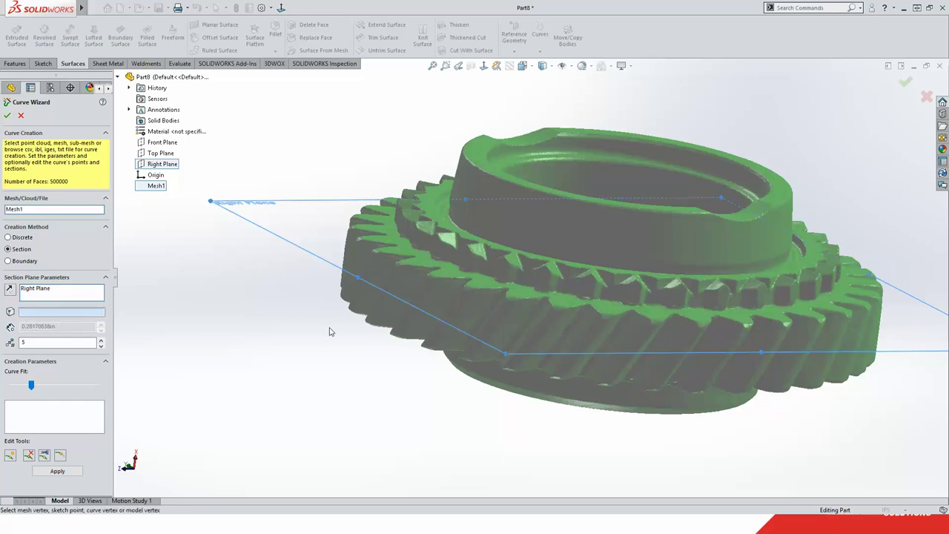
scroll(361, 336, "down", 10)
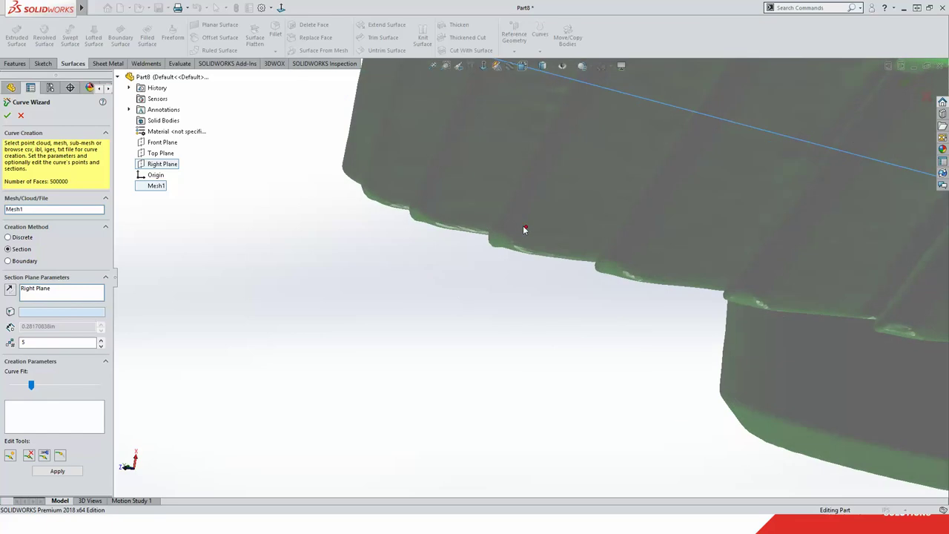
left_click(524, 221)
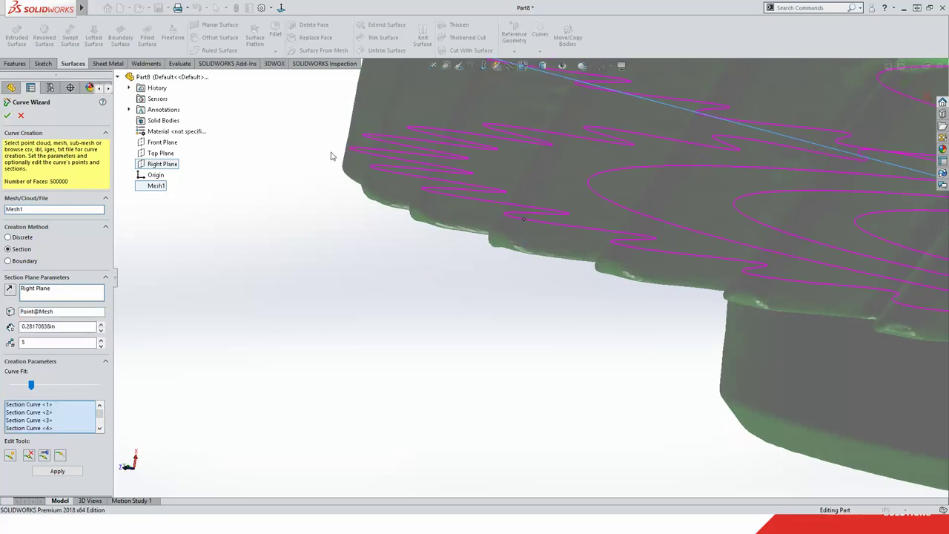
middle_click_drag(345, 119, 496, 285)
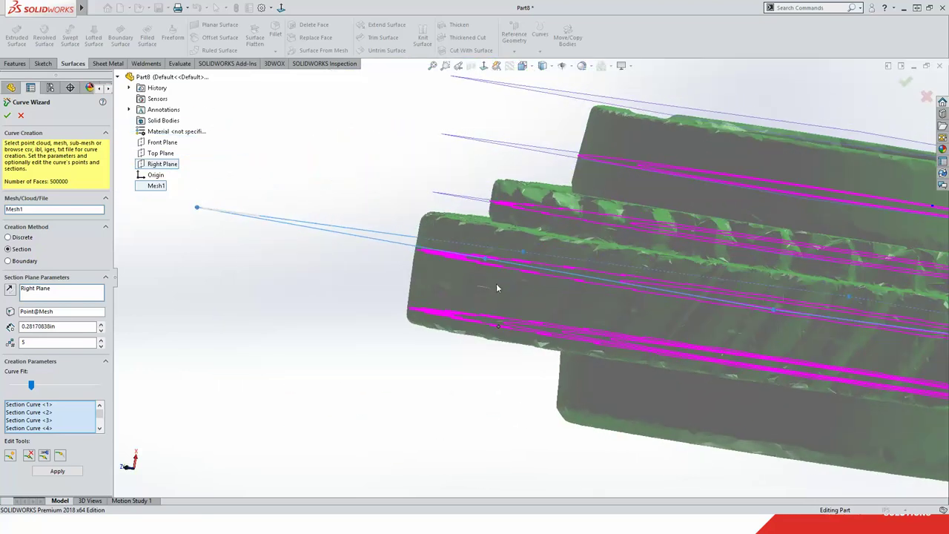
- Set the distance between the section planes to 0.35 in
left_click_drag(94, 326, 2, 328)
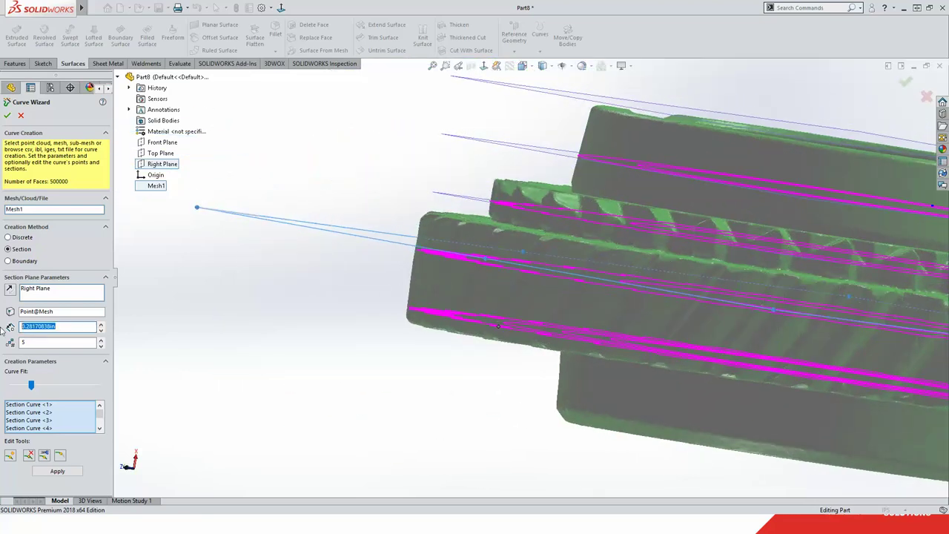
type(".32")
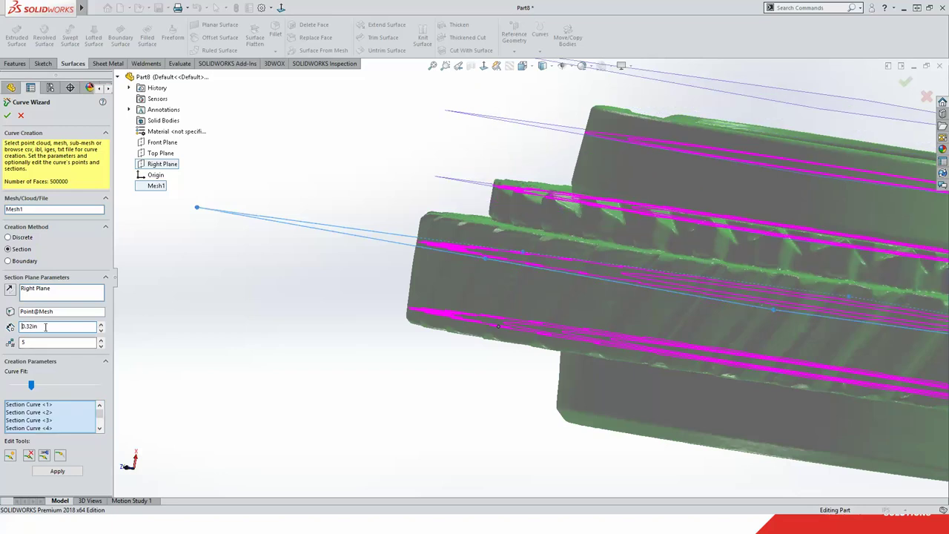
key("Return")
type(".35")
key("Return")
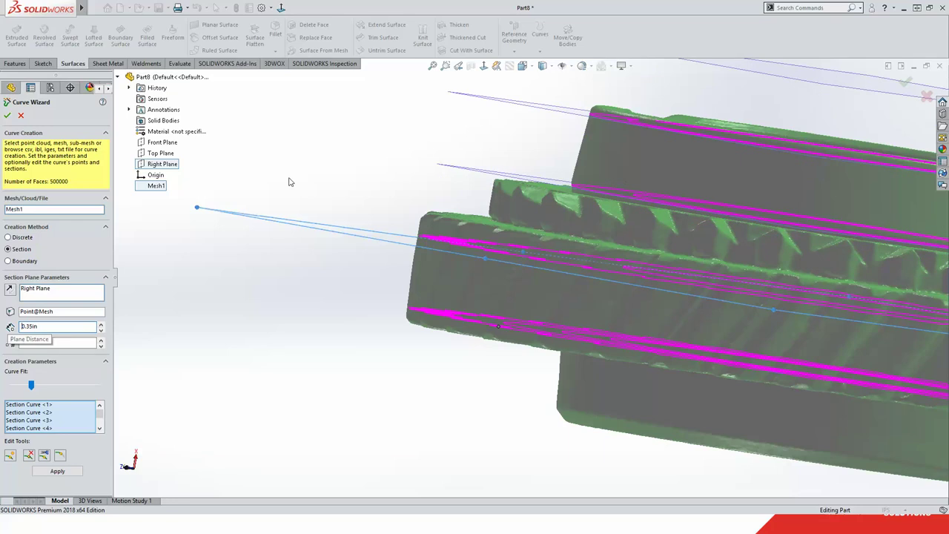
- Reduce the number of section planes to 2 so the sections cover only the helical teeth
left_click(101, 346)
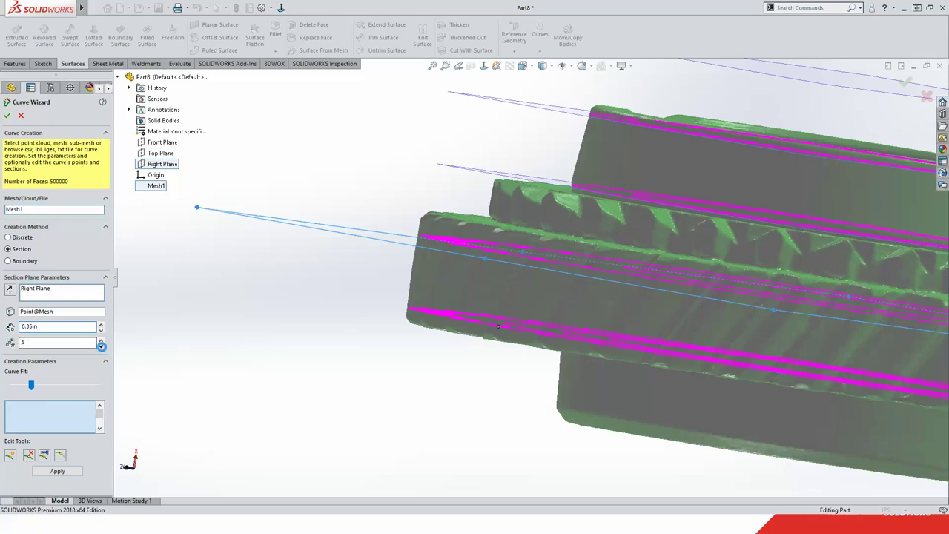
left_click(101, 347)
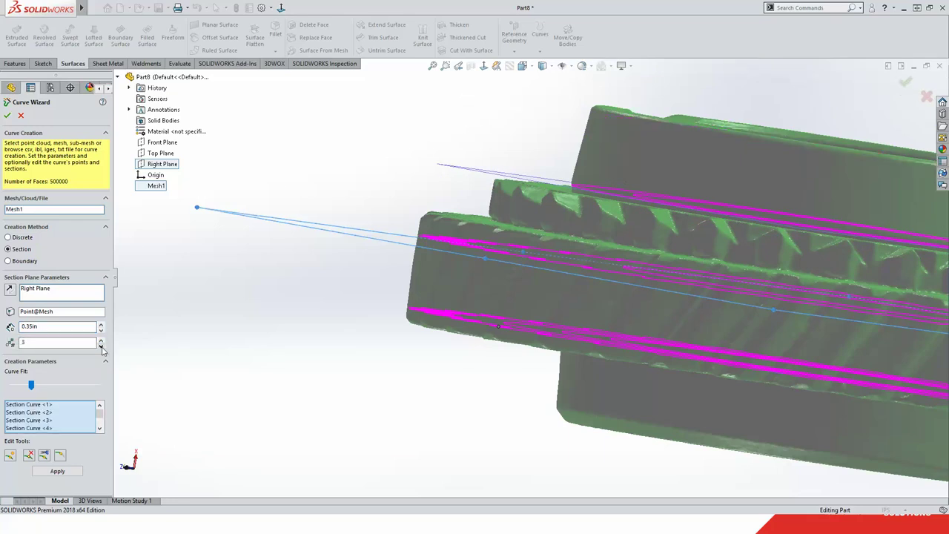
left_click(102, 347)
left_click(102, 346)
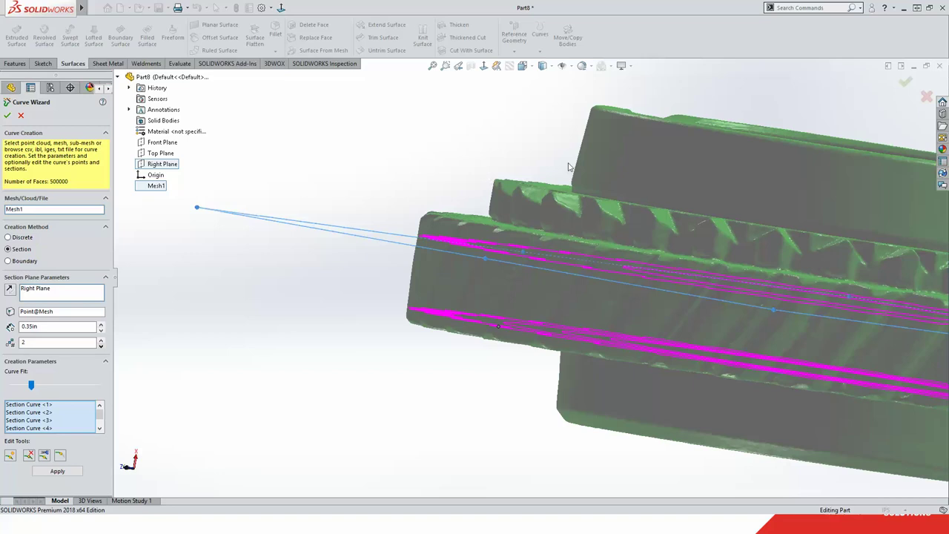
middle_click_drag(667, 178, 712, 222)
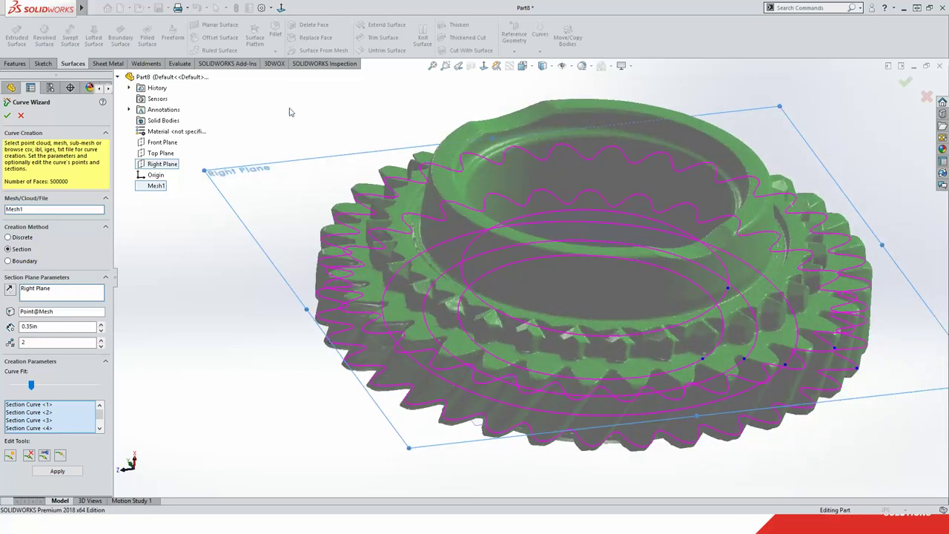
middle_click_drag(333, 233, 345, 234)
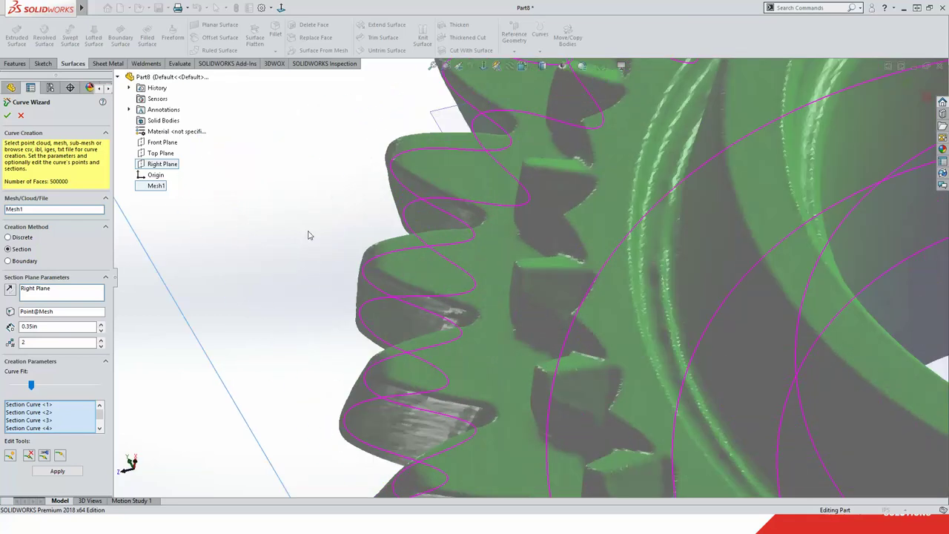
- Try looser curve fits on Section Curve <1>, up to the loosest setting
left_click(36, 406)
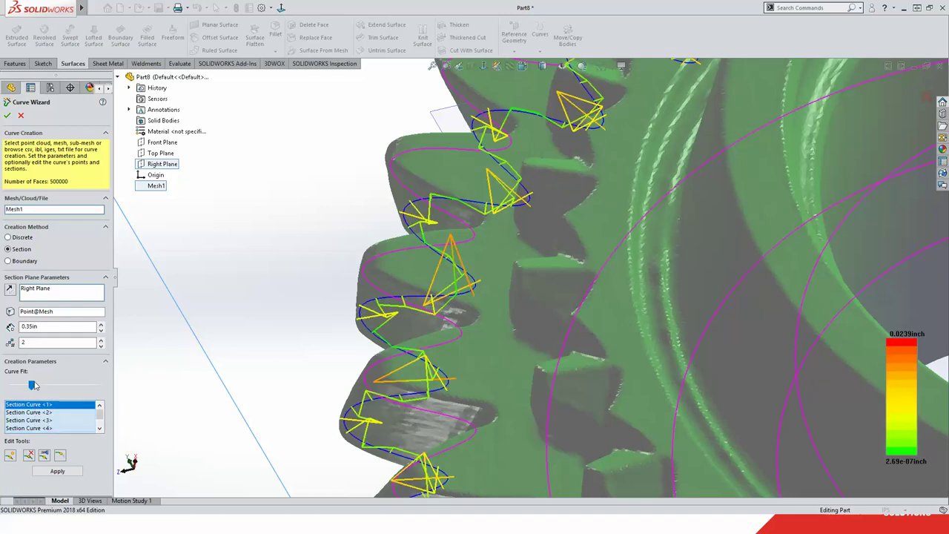
left_click_drag(31, 385, 98, 386)
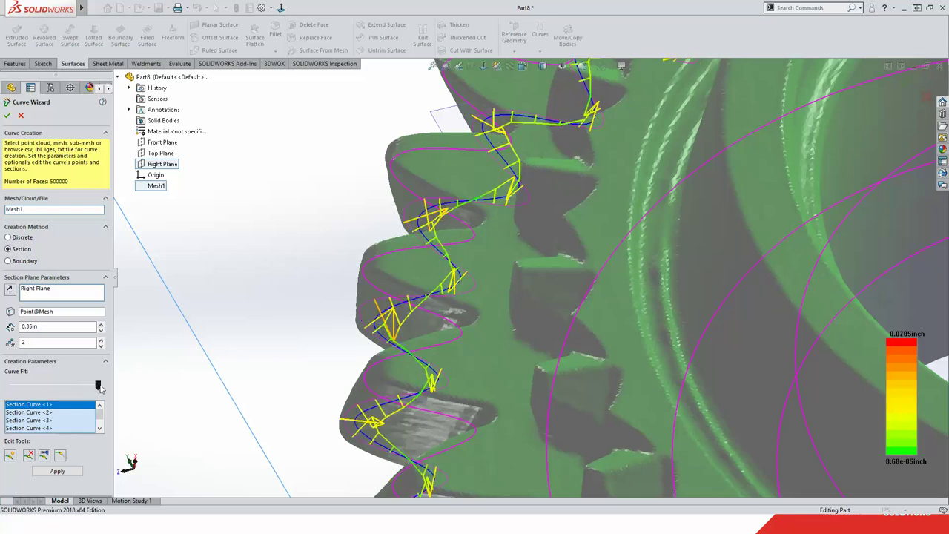
left_click_drag(98, 386, 72, 385)
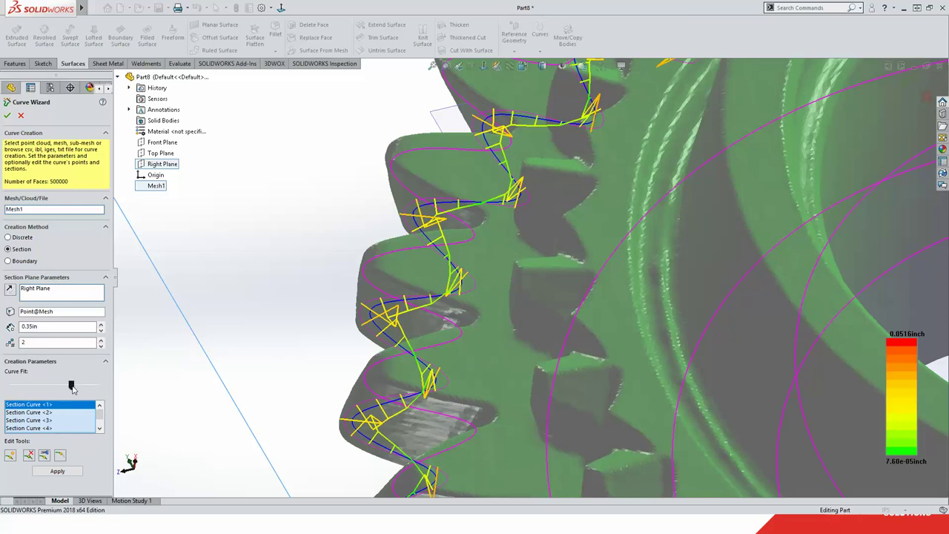
left_click_drag(72, 386, 98, 386)
- Loosen the curve fit of Section Curve <5> and finish the Curve Wizard to create the section curves
left_click(45, 412)
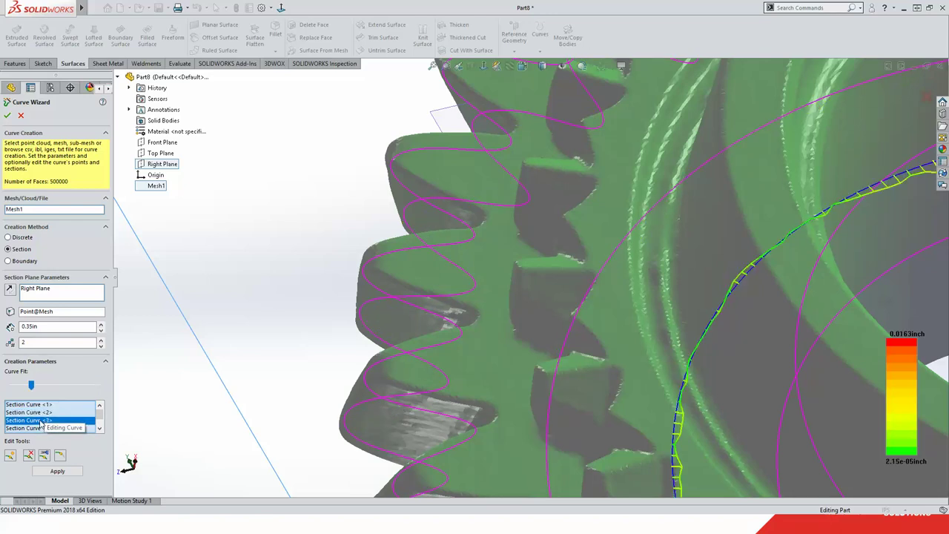
left_click(35, 429)
left_click(35, 426)
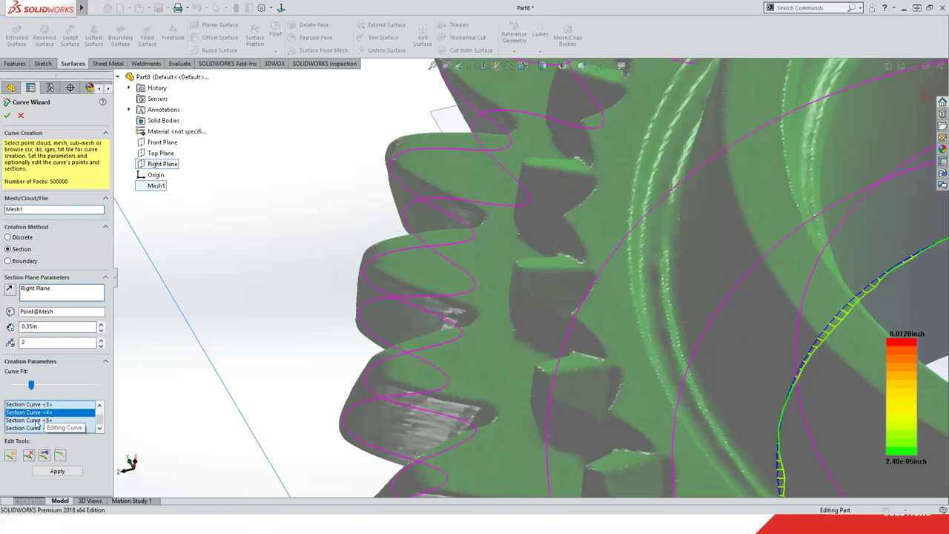
left_click_drag(32, 385, 95, 388)
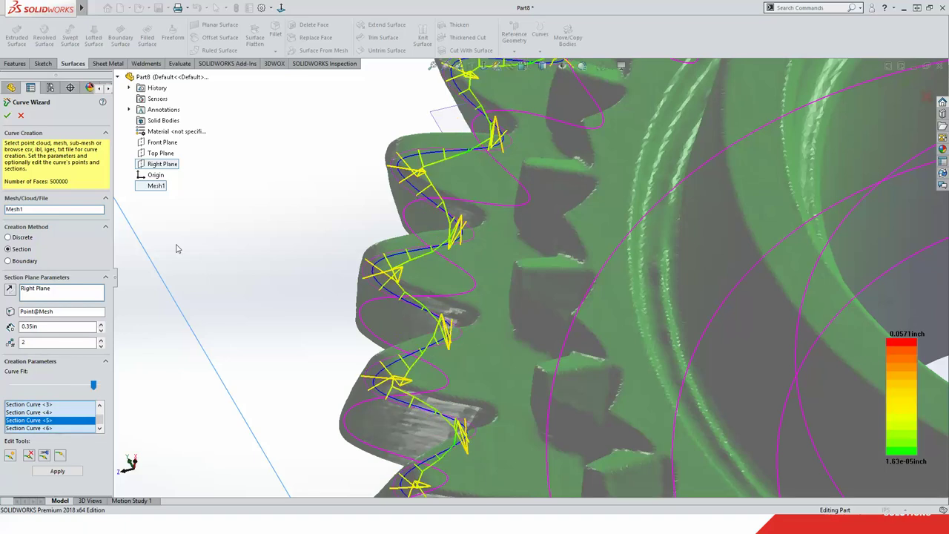
left_click(8, 115)
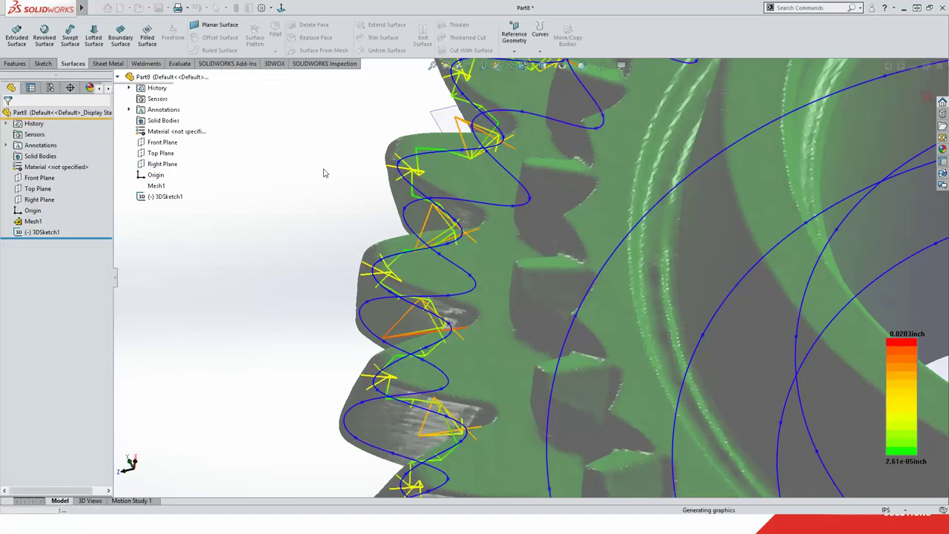
- Hide the gear mesh to leave only the extracted section curves in the 3D sketch
scroll(319, 177, "up", 10)
middle_click_drag(361, 193, 282, 205)
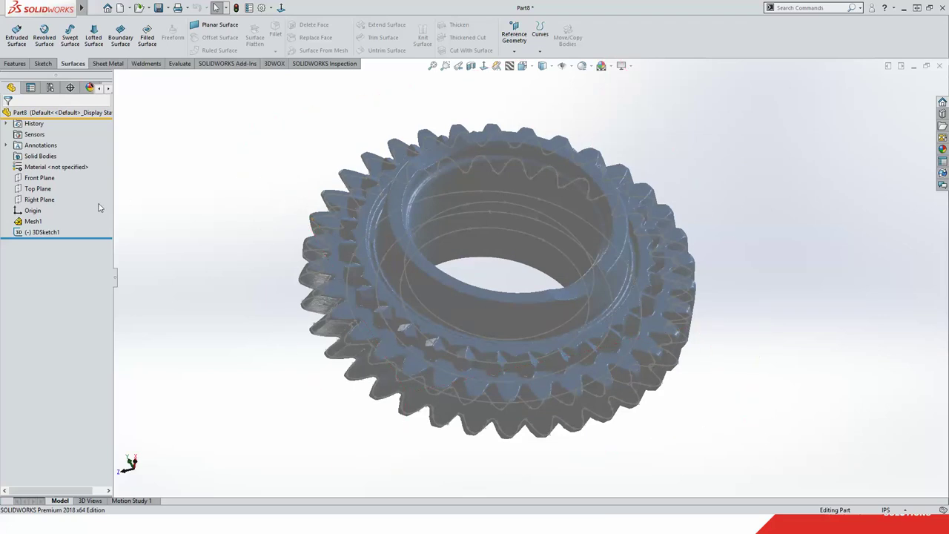
right_click(34, 223)
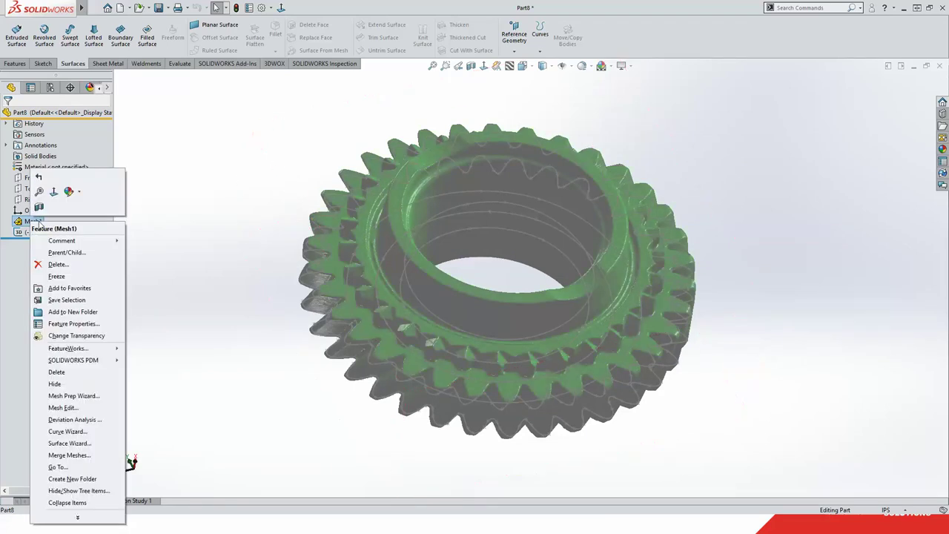
left_click(76, 384)
mouse_move(248, 243)
middle_mouse_down()
mouse_move(274, 172)
mouse_move(251, 217)
middle_mouse_up()
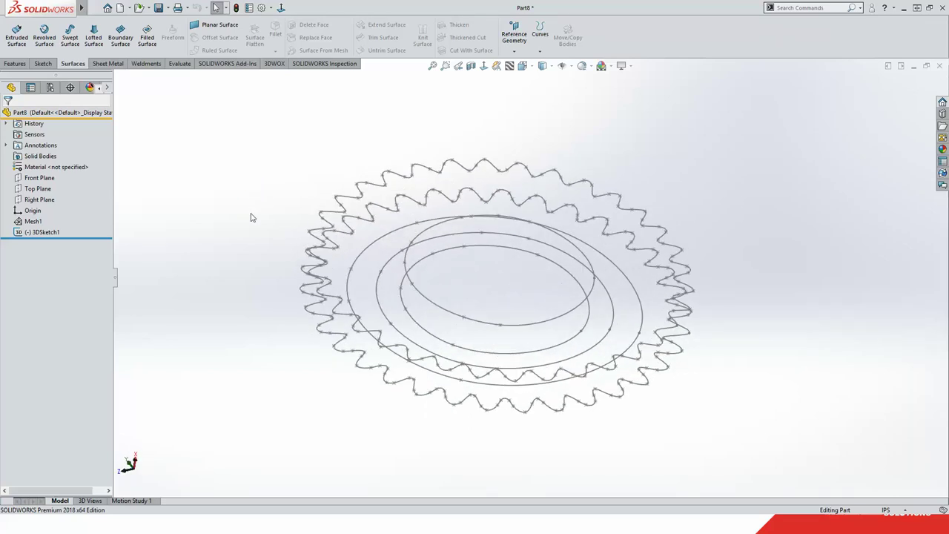
- Edit the 3D sketch, delete the three concentric circular splines of the lower section, and exit the sketch
right_click(59, 232)
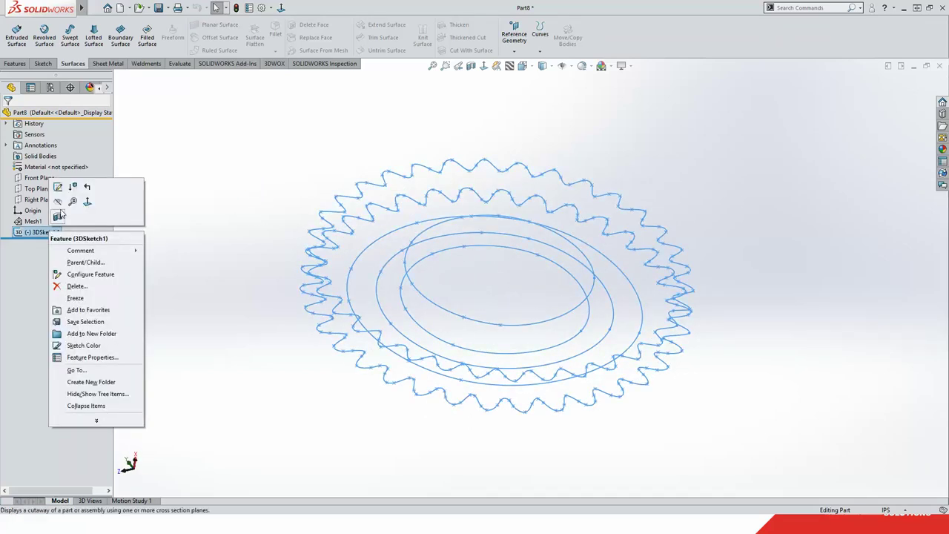
left_click(59, 188)
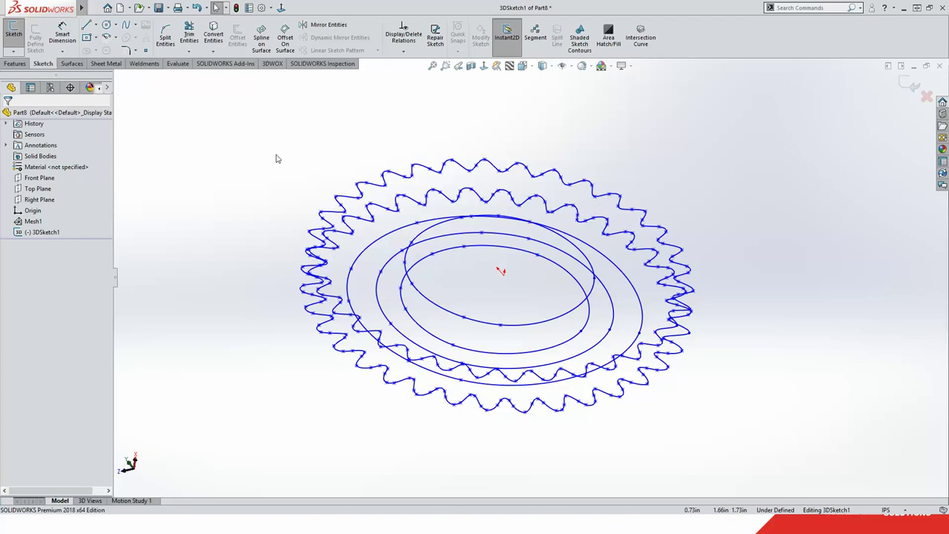
left_click(369, 249)
key("Delete")
left_click(405, 280)
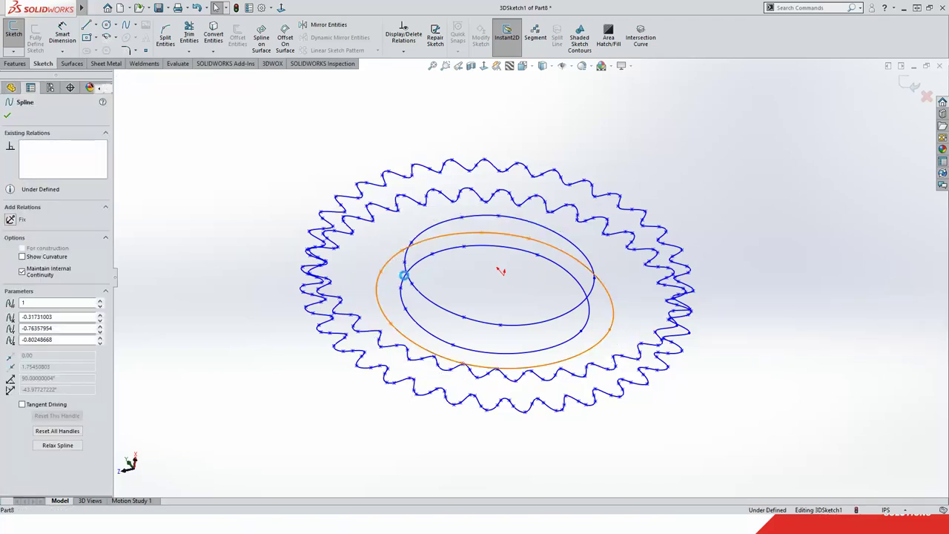
key("Delete")
left_click(403, 285)
key("Delete")
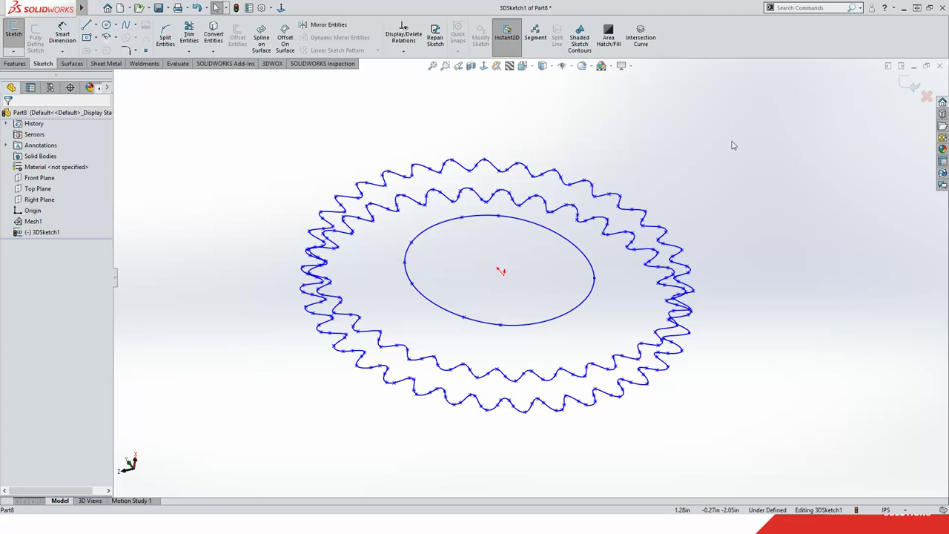
left_click(914, 86)
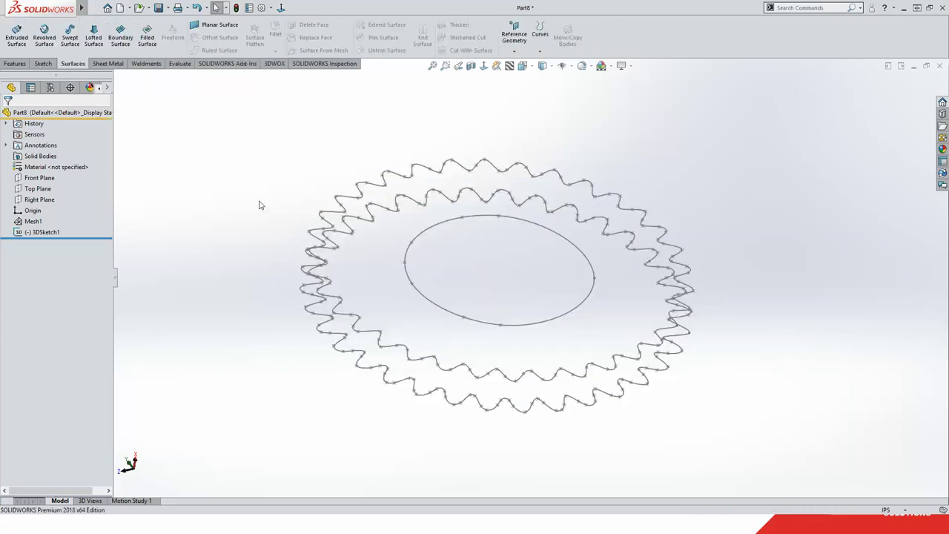
- Try a solid loft between the upper and lower tooth-profile section curves, picking each as a closed loop
mouse_move(260, 203)
middle_mouse_down()
mouse_move(274, 301)
mouse_move(276, 280)
middle_mouse_up()
scroll(329, 250, "down", 5)
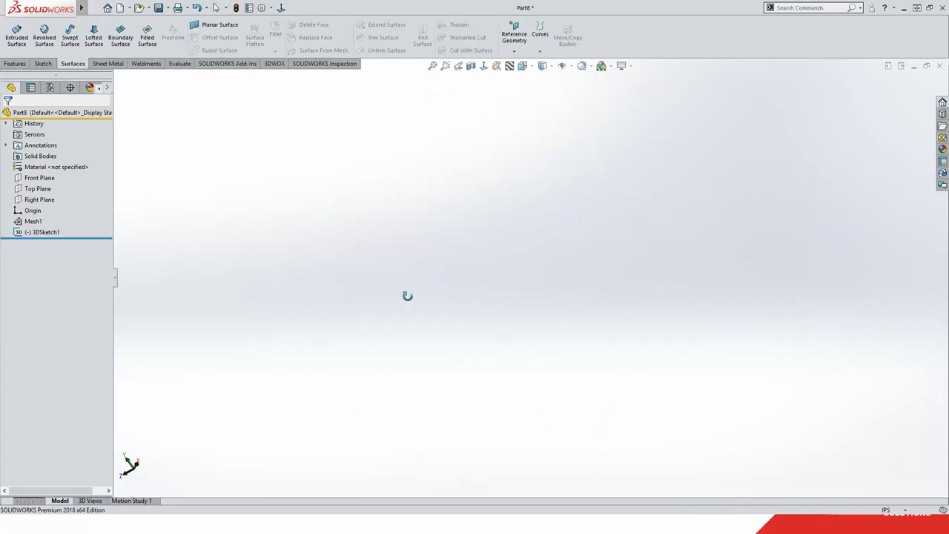
left_click(16, 63)
left_click(91, 39)
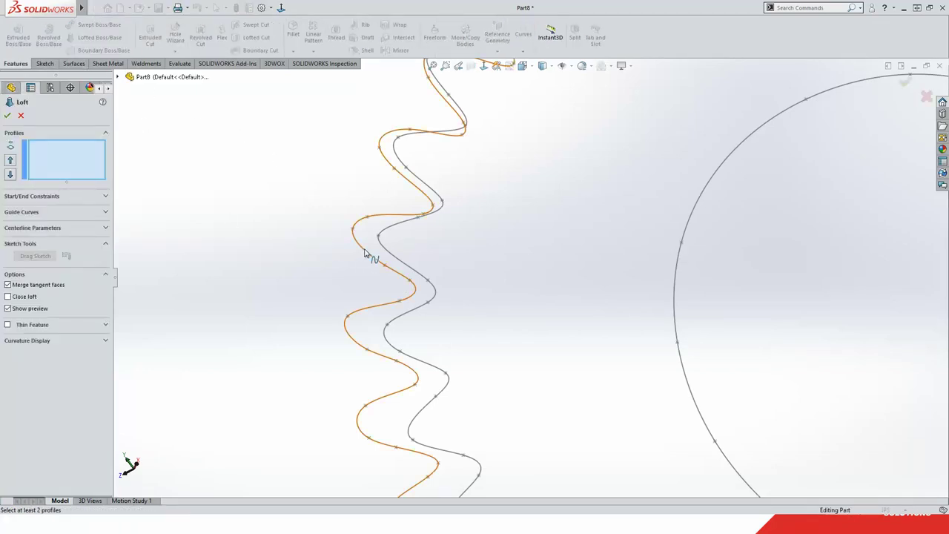
right_click(223, 203)
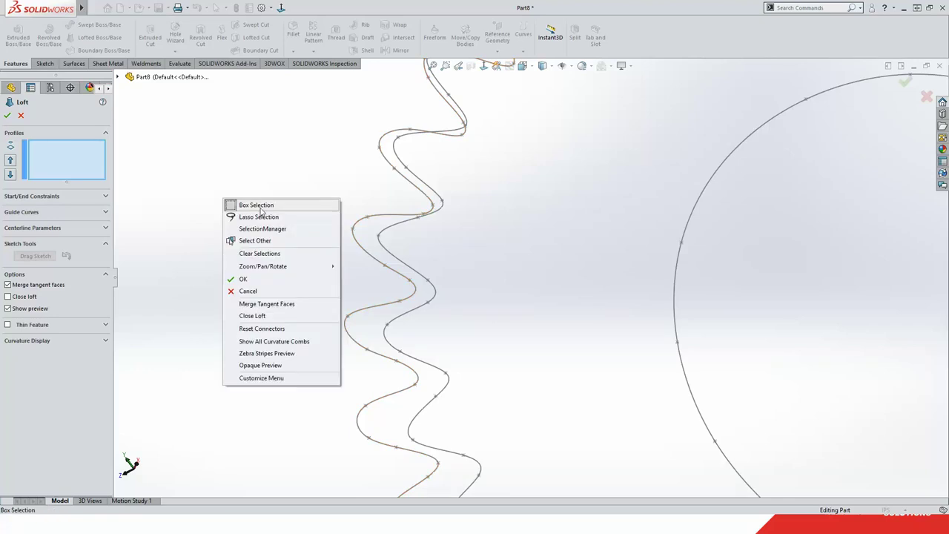
left_click(267, 229)
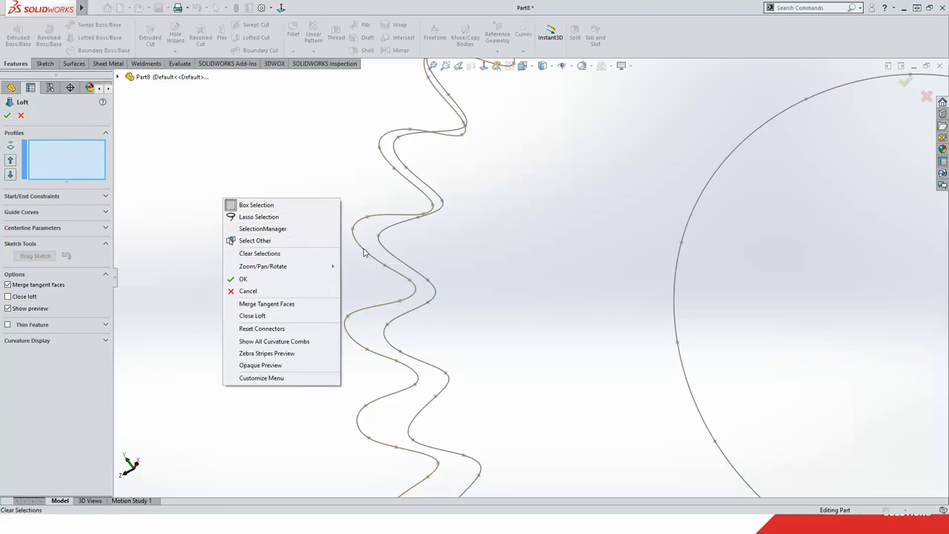
left_click(364, 250)
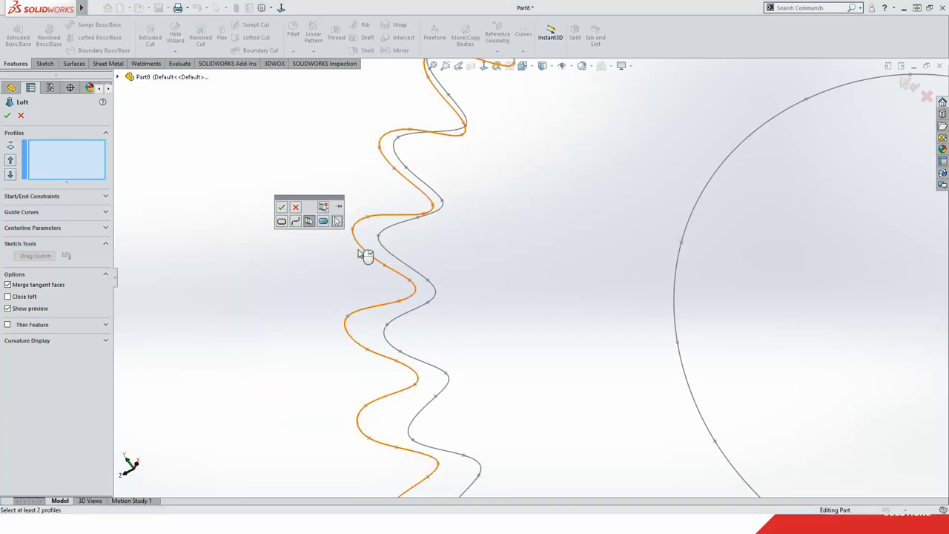
left_click(282, 222)
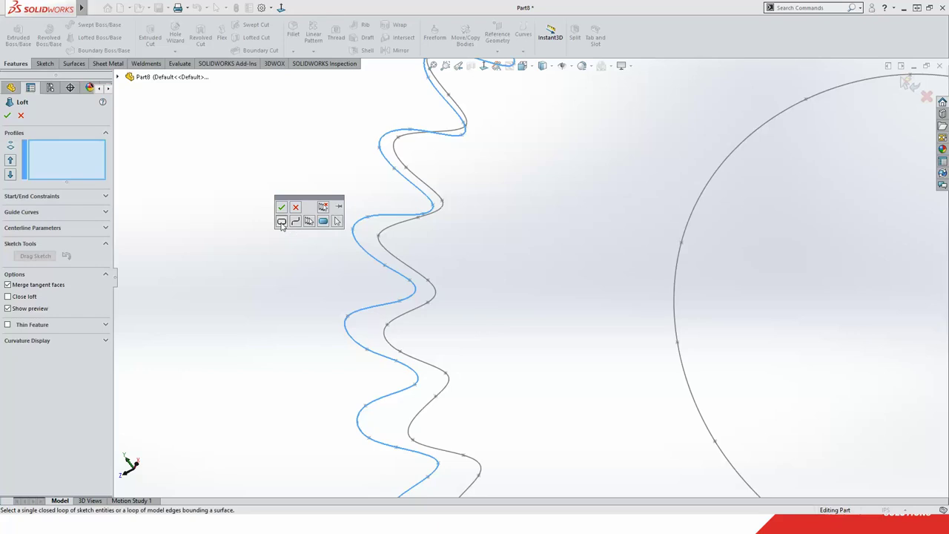
left_click(386, 254)
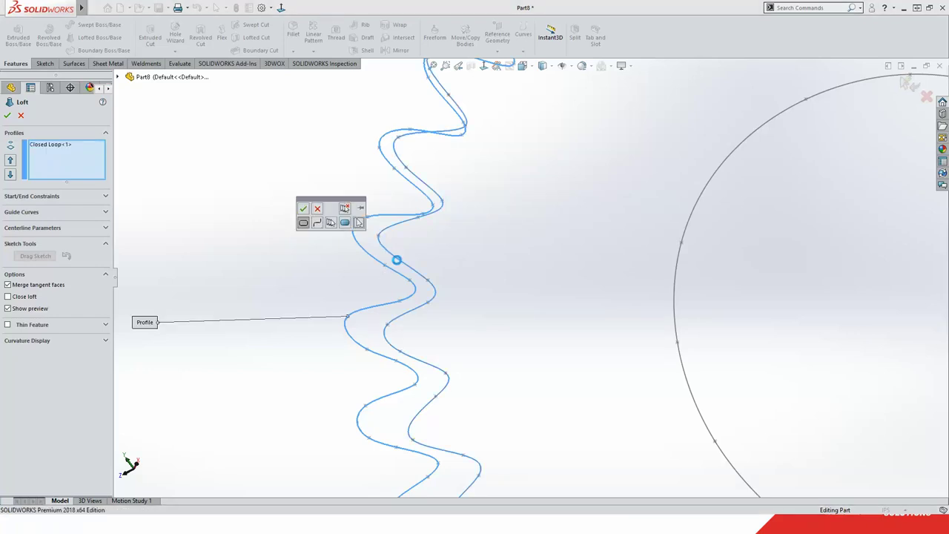
left_click(434, 300)
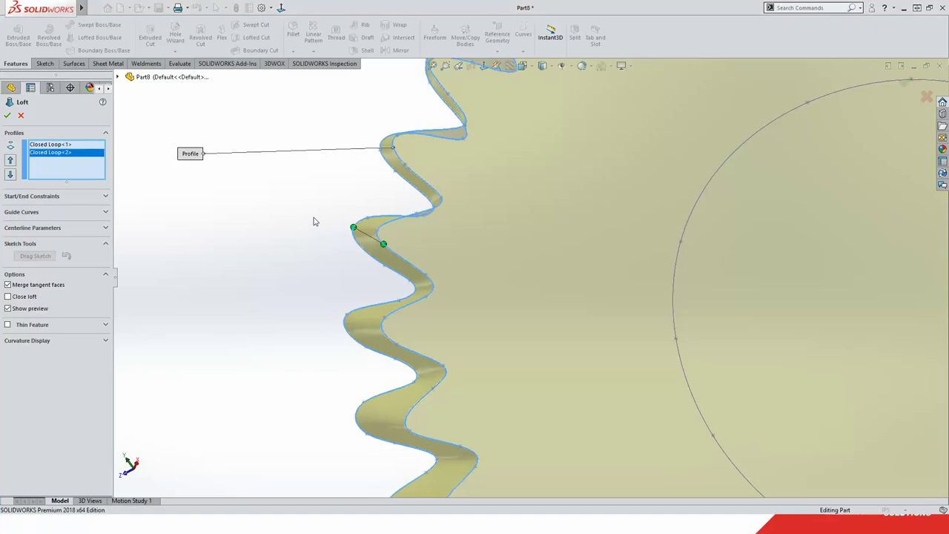
- Try moving the loft connector's outer point along the tooth profile to build the solid loft, and leave the command
middle_click_drag(454, 289, 475, 258)
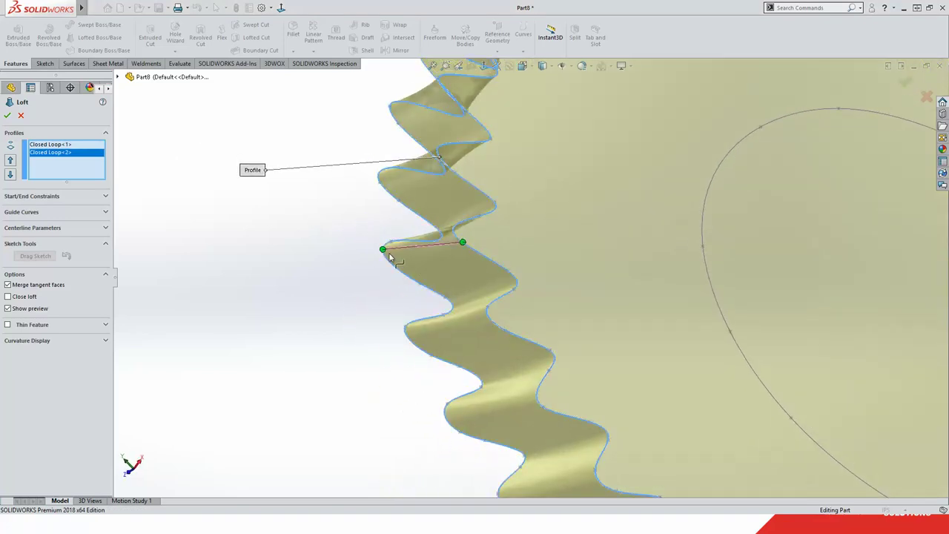
left_click_drag(384, 252, 395, 267)
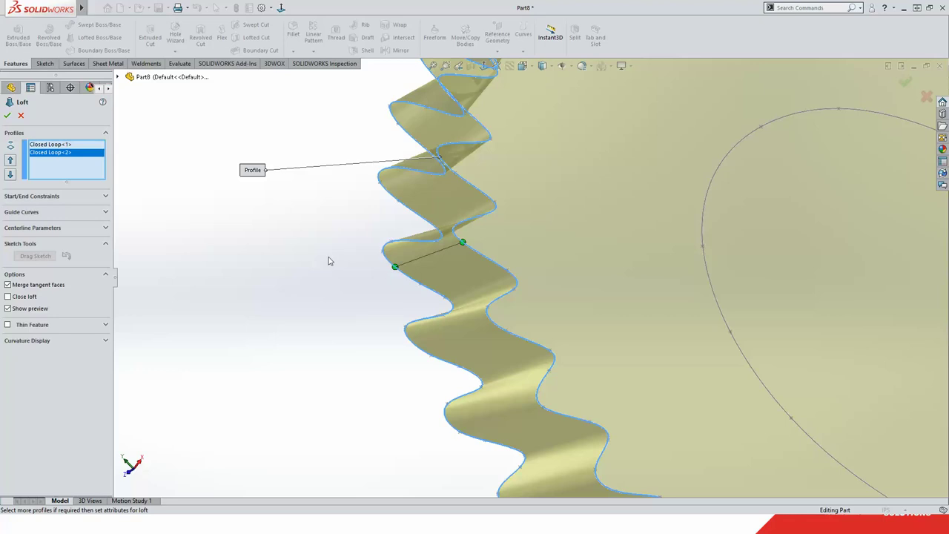
left_click(8, 115)
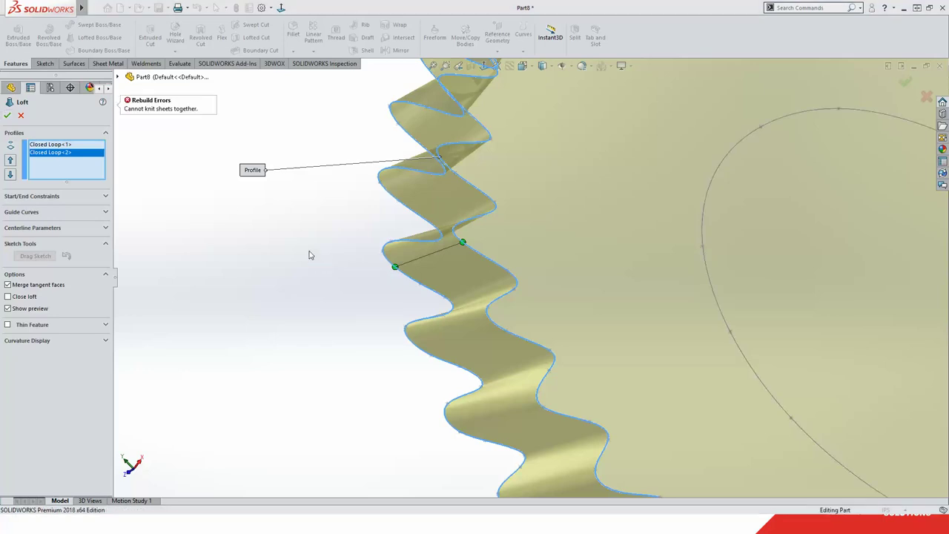
left_click(385, 260)
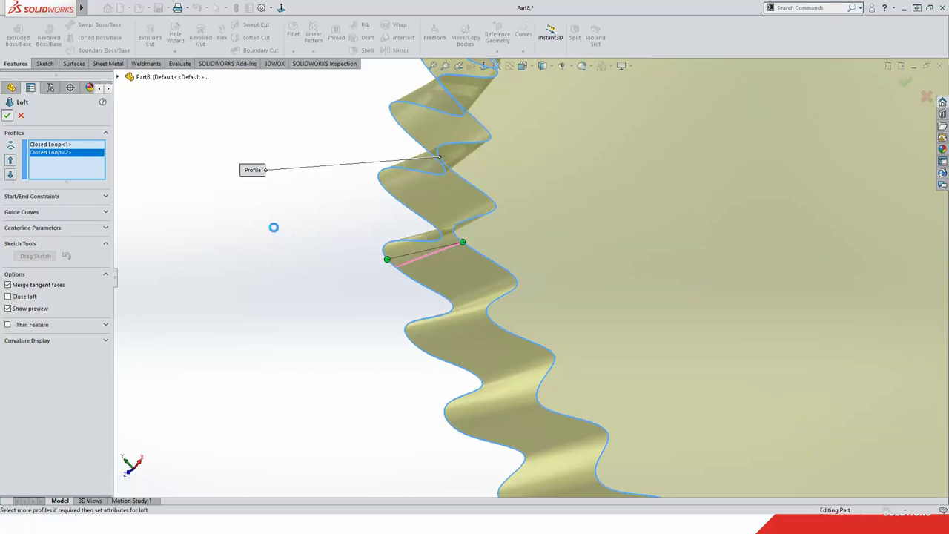
mouse_move(190, 236)
middle_mouse_down()
mouse_move(364, 261)
mouse_move(220, 265)
mouse_move(167, 158)
middle_mouse_up()
left_click(21, 115)
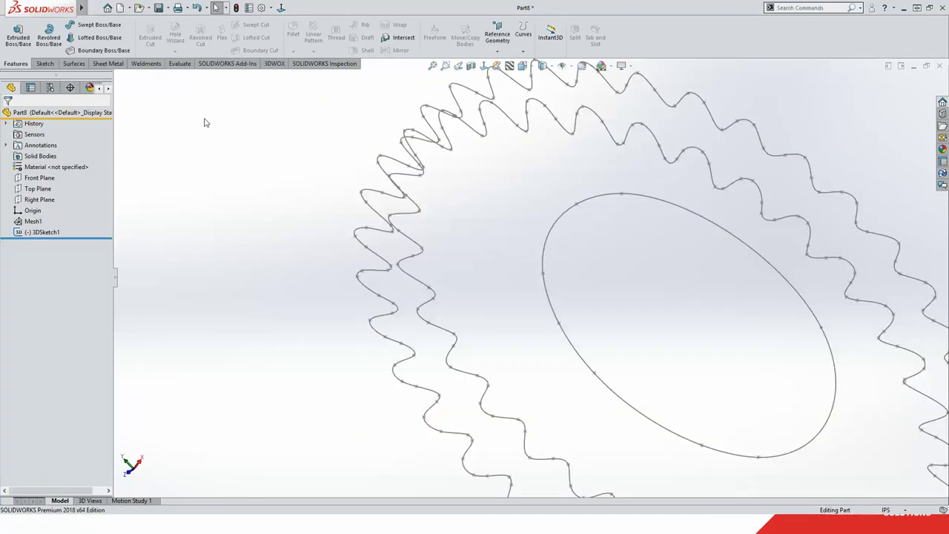
left_click(83, 38)
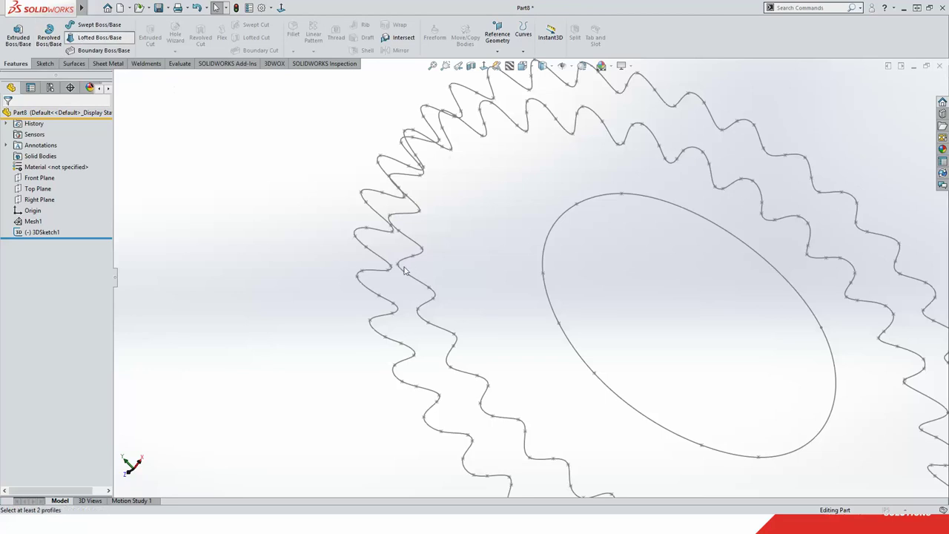
left_click(368, 256)
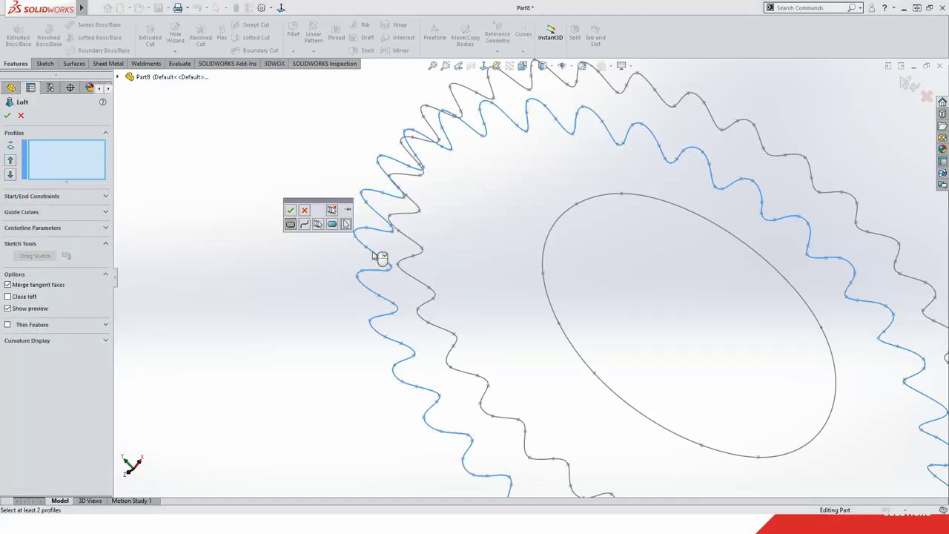
left_click(304, 210)
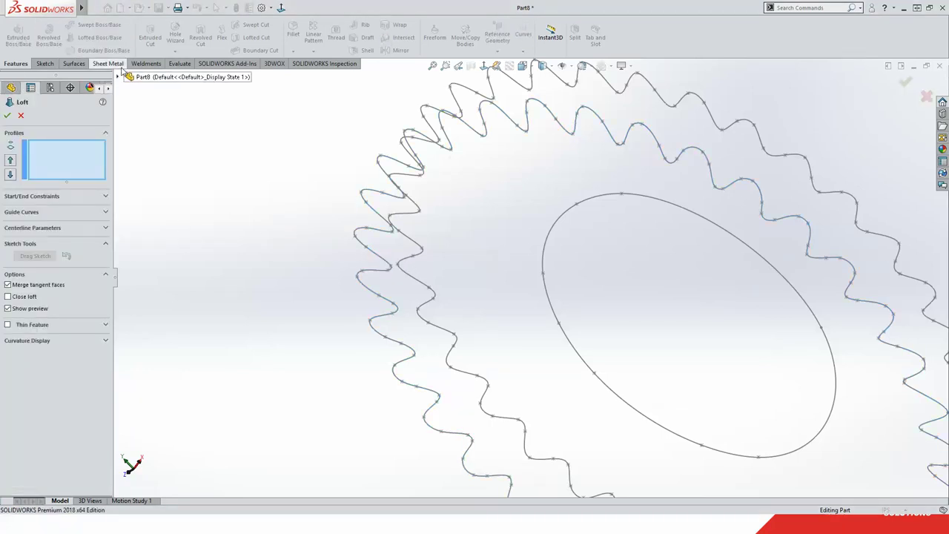
left_click(20, 116)
- Create a lofted surface between the two toothed section curves, selecting each profile as a closed loop
left_click(74, 63)
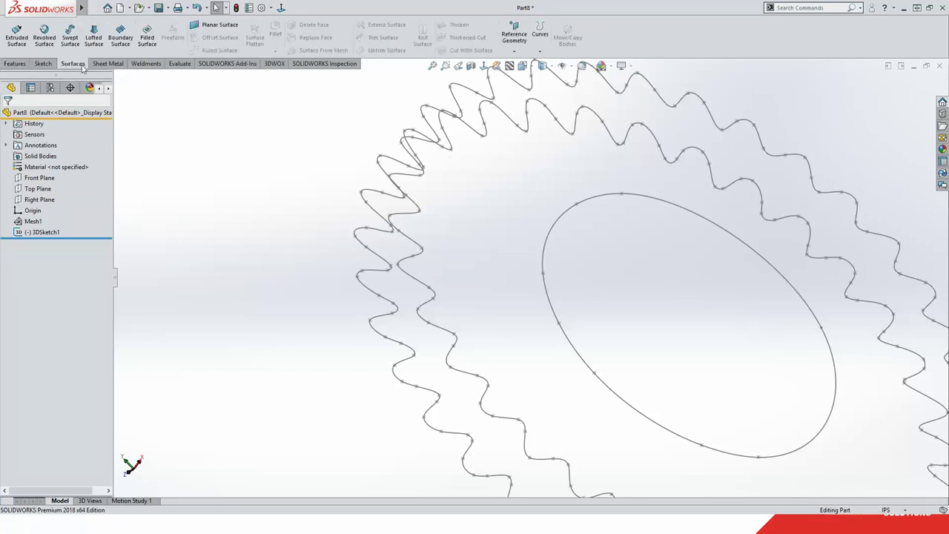
left_click(373, 256)
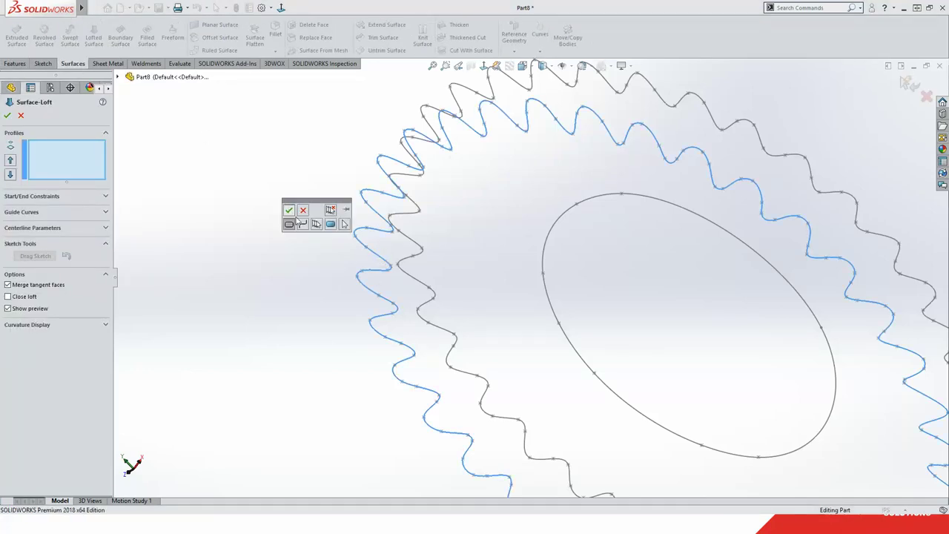
left_click(289, 211)
left_click(406, 241)
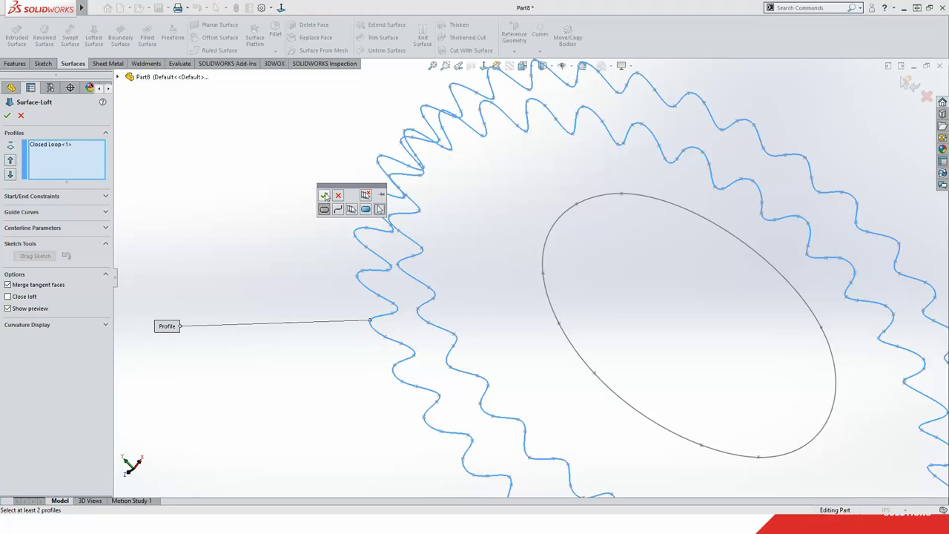
key("Return")
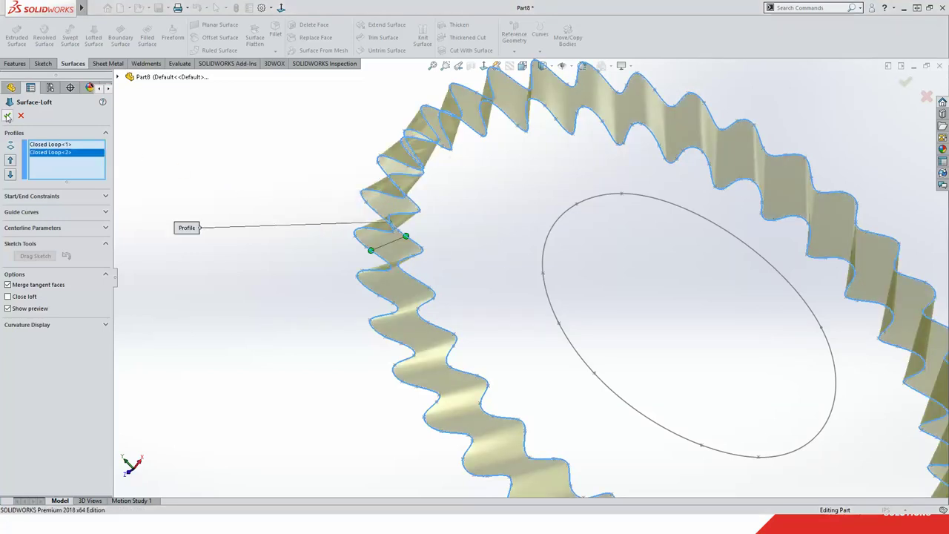
key("Return")
- Try to delete the hole bounded by the toothed upper edge of the lofted surface using Delete Hole(s)
scroll(395, 210, "down", 5)
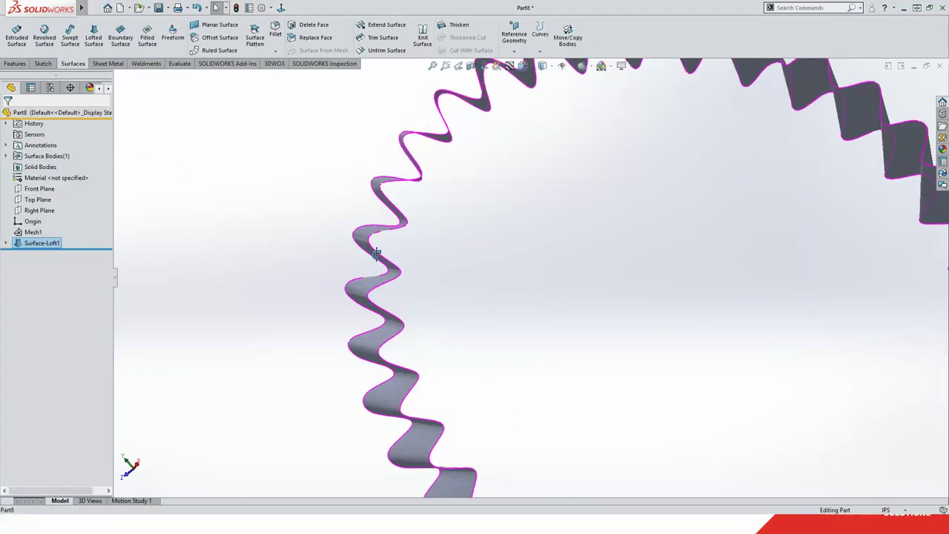
mouse_move(375, 245)
middle_mouse_down()
mouse_move(559, 262)
mouse_move(576, 190)
mouse_move(537, 211)
middle_mouse_up()
scroll(403, 304, "up", 5)
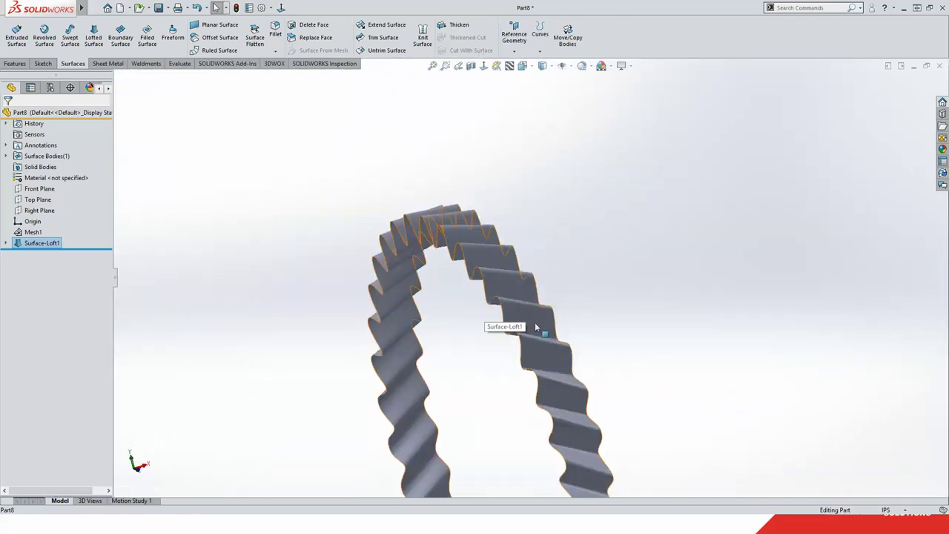
mouse_move(540, 328)
middle_mouse_down()
mouse_move(473, 327)
mouse_move(640, 363)
mouse_move(471, 225)
mouse_move(597, 297)
mouse_move(592, 258)
middle_mouse_up()
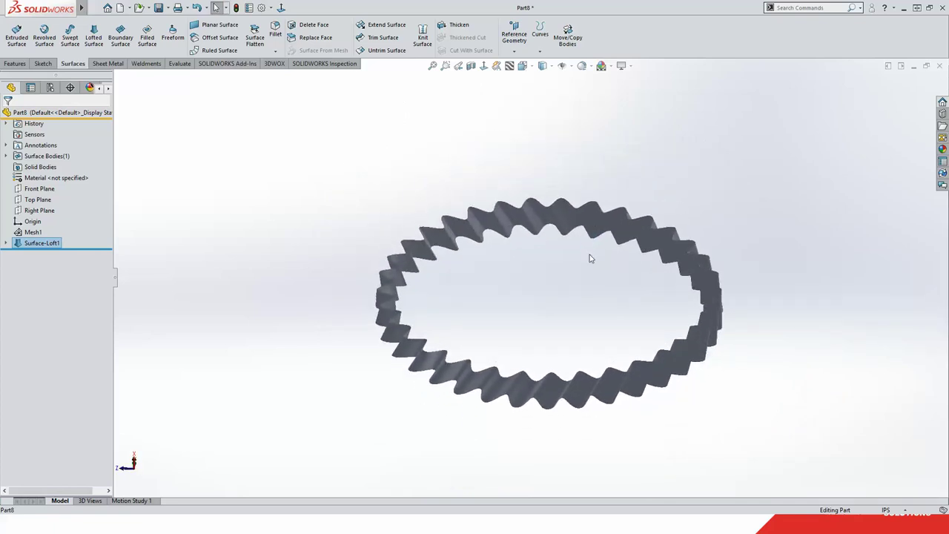
scroll(635, 320, "down", 1)
middle_click_drag(641, 322, 610, 311, "ctrl")
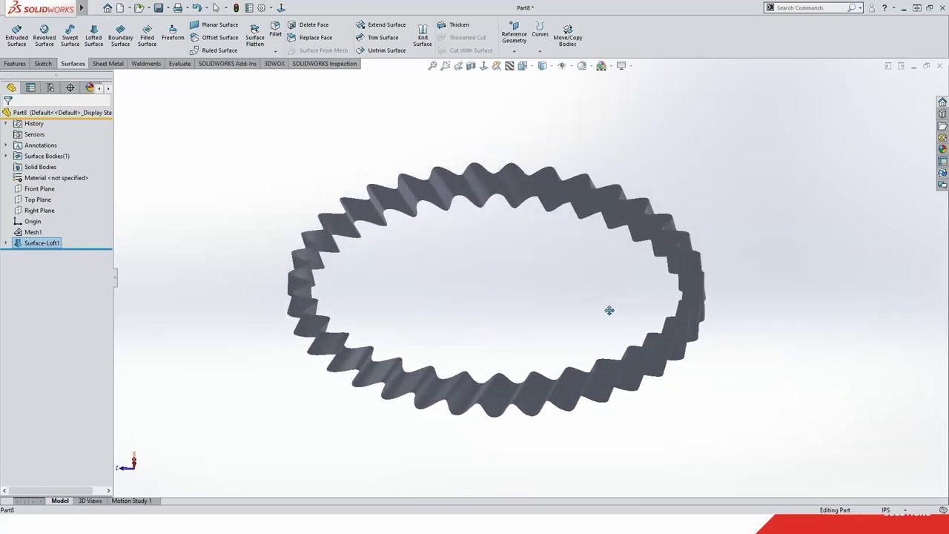
left_click(388, 191)
key("Delete")
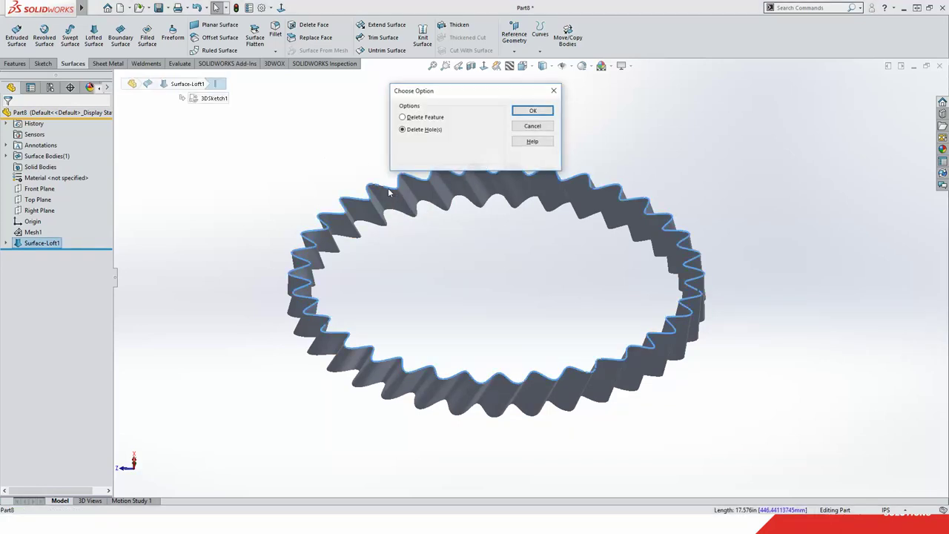
key("Return")
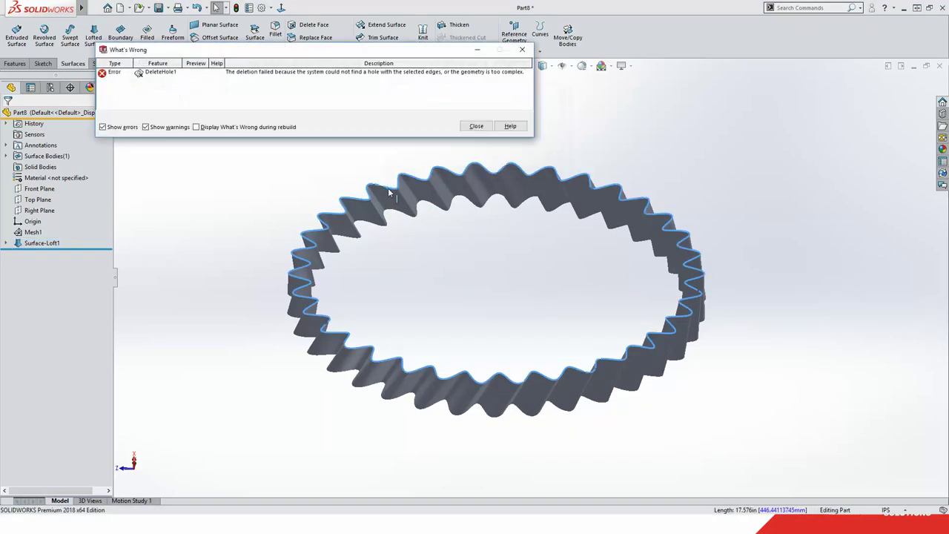
left_click(477, 126)
left_click(604, 149)
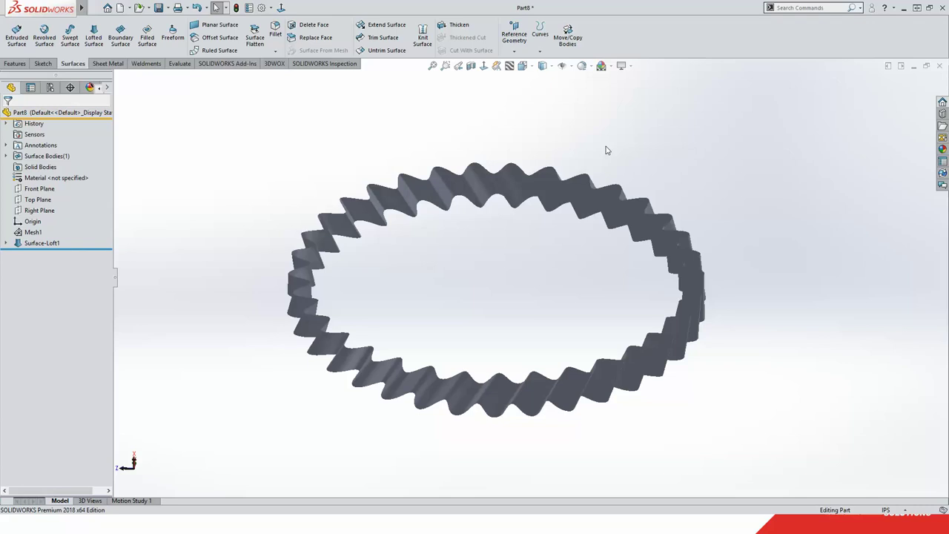
key("alt+Tab")
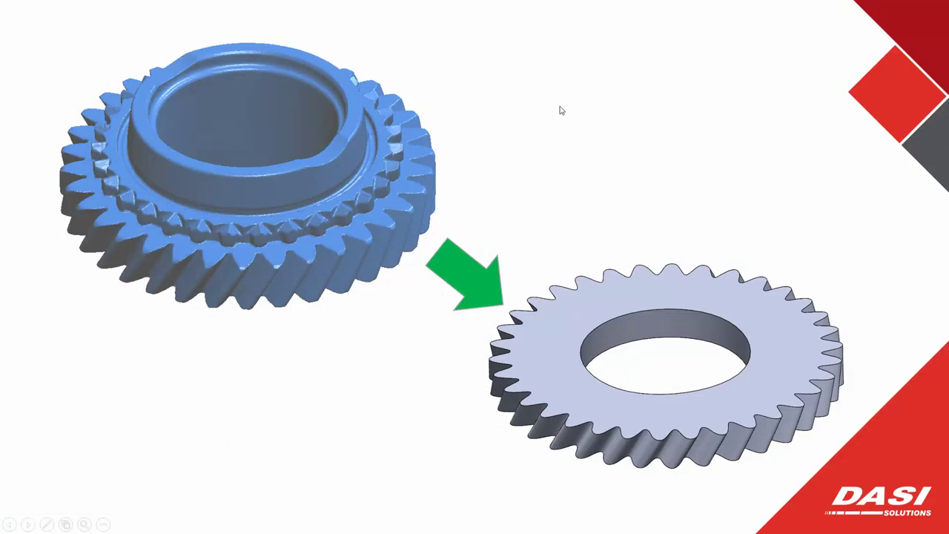
left_click(562, 110)
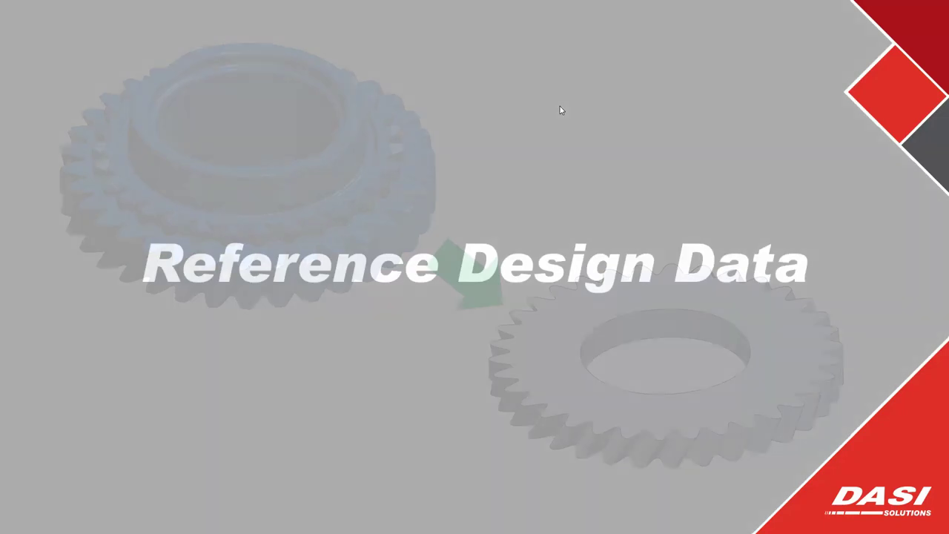
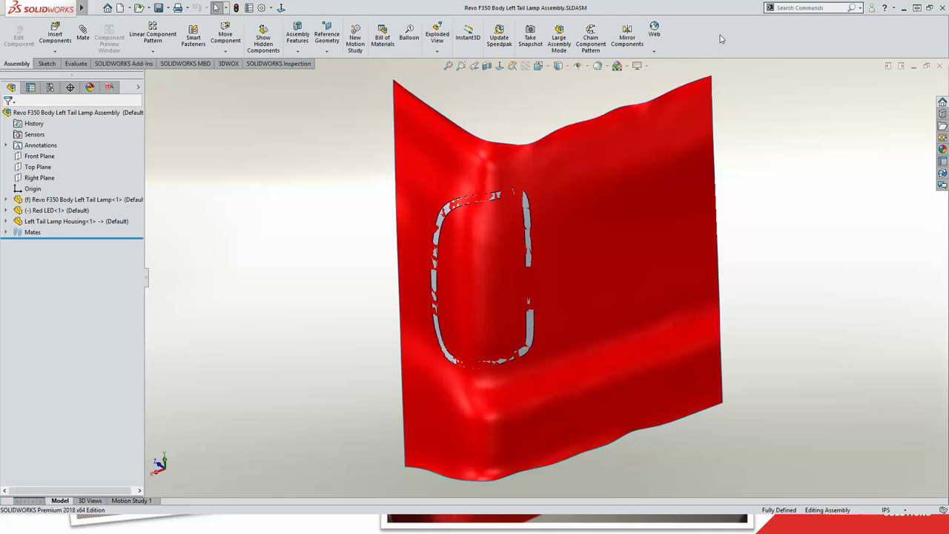
- Hide the body panel and the left tail lamp housing in the tail lamp assembly, isolating the Red LED
middle_click_drag(490, 306, 699, 313)
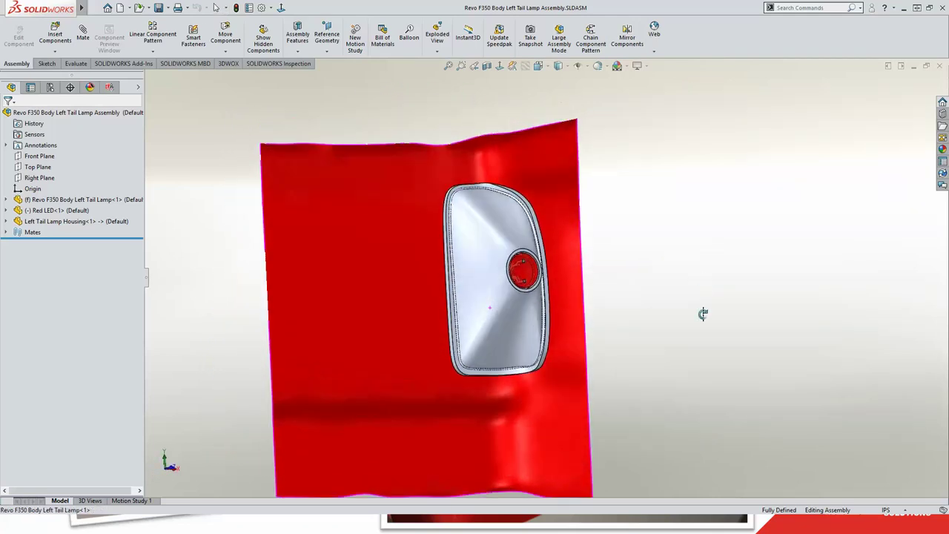
scroll(497, 237, "down", 5)
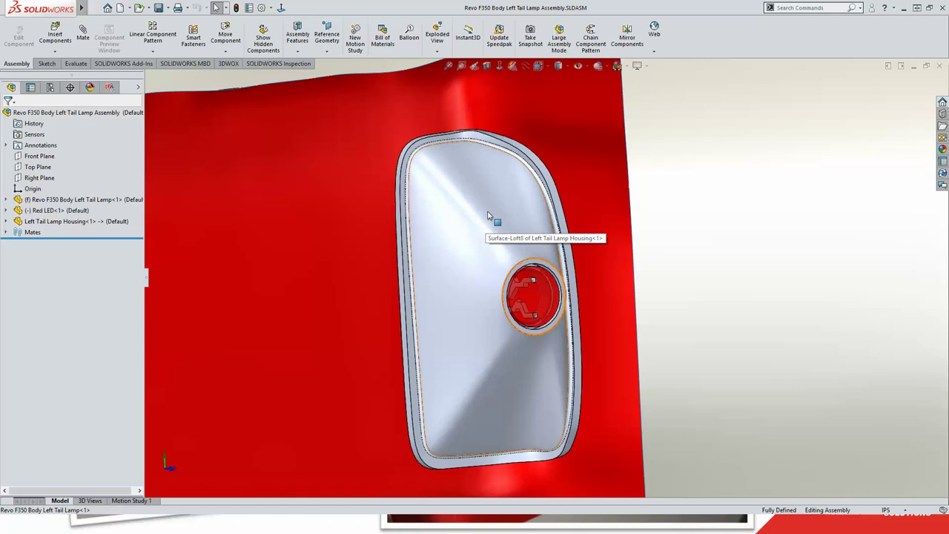
key("Tab")
key("Tab")
middle_click_drag(485, 309, 653, 282)
key("f")
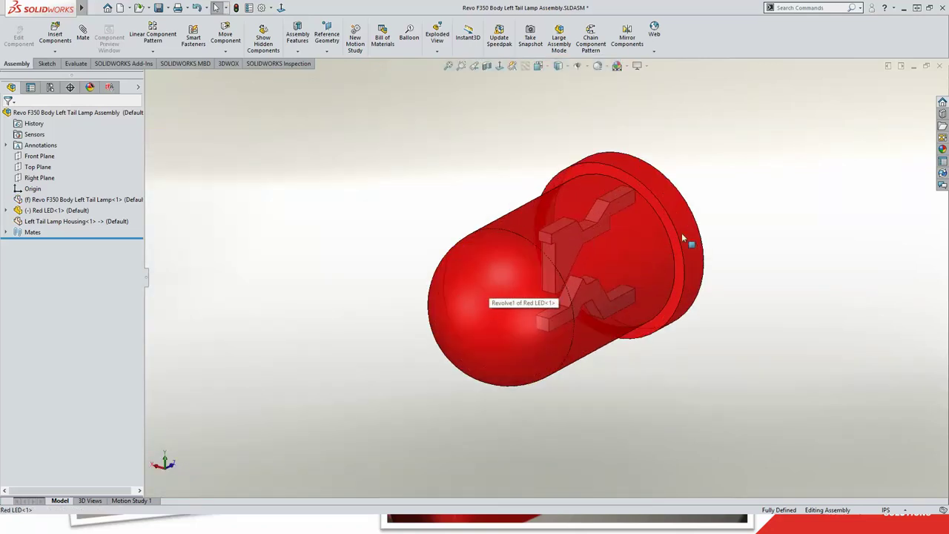
- Show the hidden body panel again around the Red LED
key("z")
key("z")
key("z")
key("z")
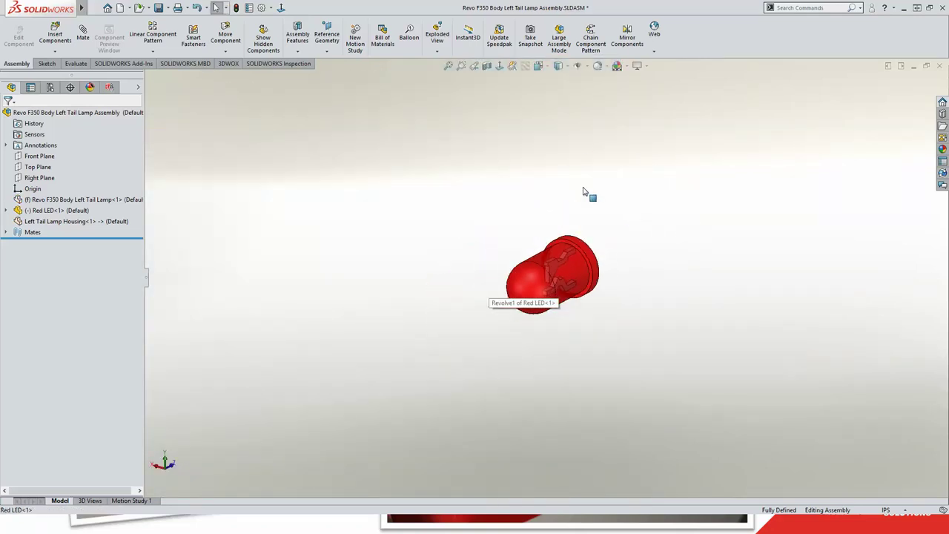
mouse_move(584, 192)
middle_mouse_down()
mouse_move(547, 197)
mouse_move(585, 201)
middle_mouse_up()
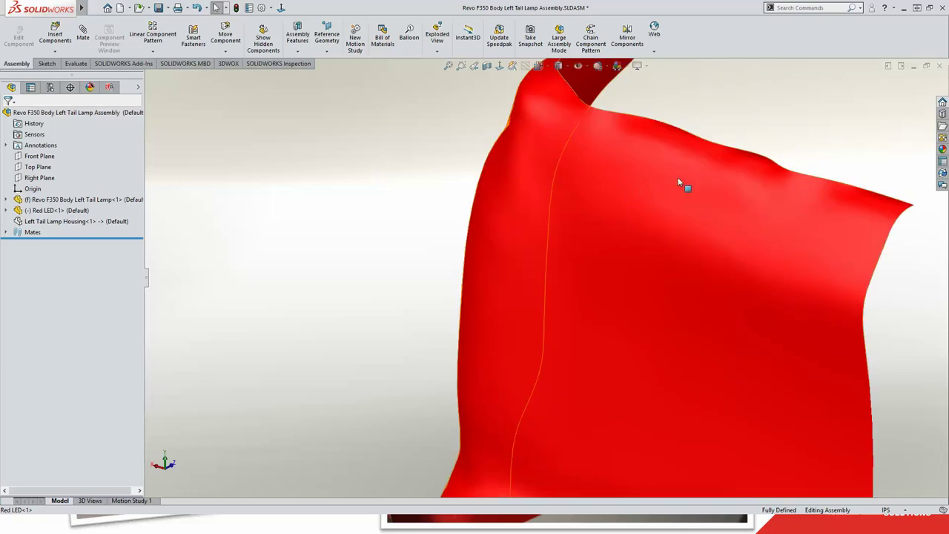
middle_click_drag(683, 186, 616, 288)
scroll(520, 256, "up", 5)
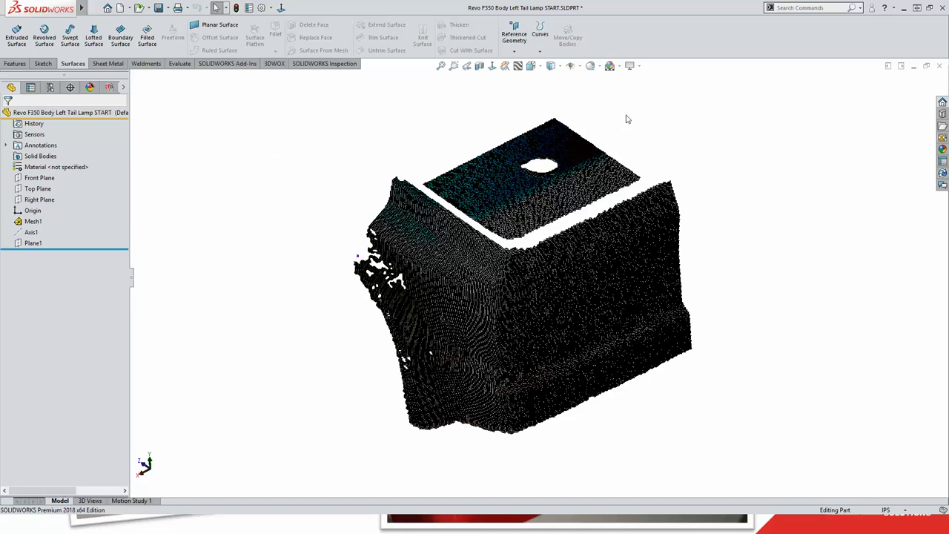
- Set the display style of the scanned tail lamp body part to shaded without mesh edges
left_click(551, 65)
left_click(551, 94)
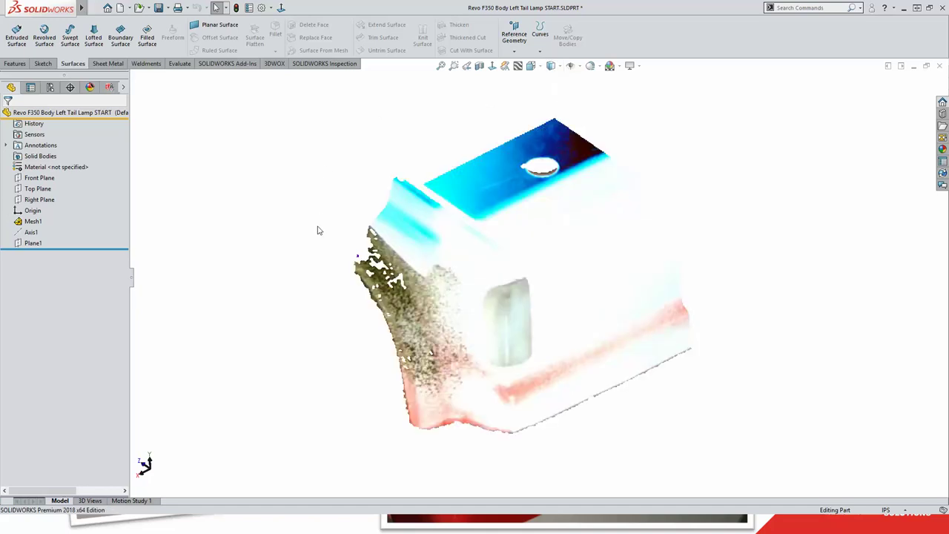
mouse_move(318, 229)
middle_mouse_down()
mouse_move(294, 182)
mouse_move(278, 178)
mouse_move(327, 195)
middle_mouse_up()
scroll(550, 310, "down", 4)
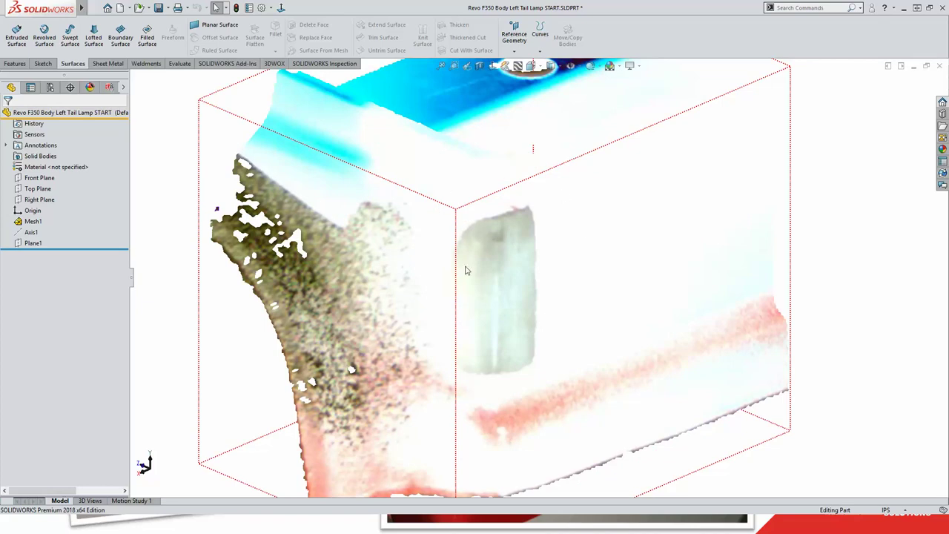
scroll(415, 282, "up", 4)
middle_click_drag(489, 286, 460, 311)
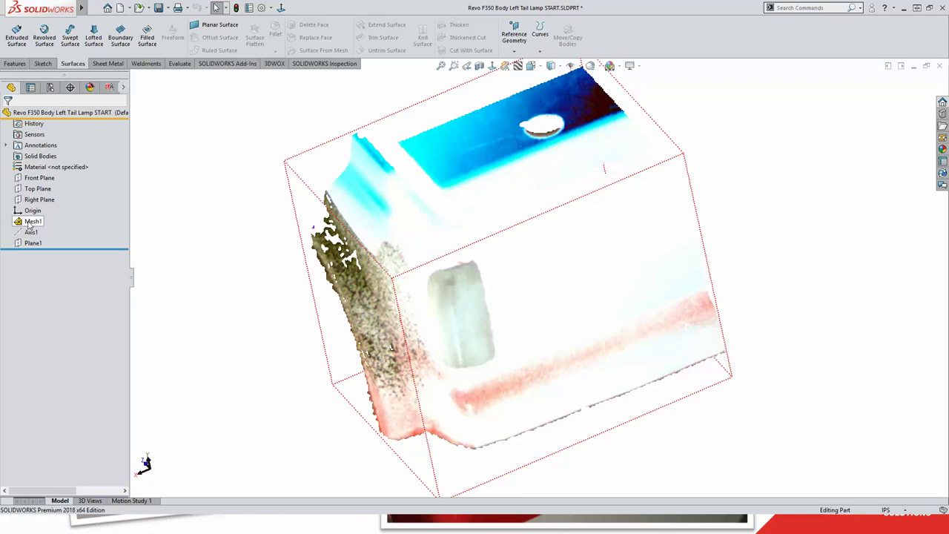
middle_click_drag(371, 256, 465, 230)
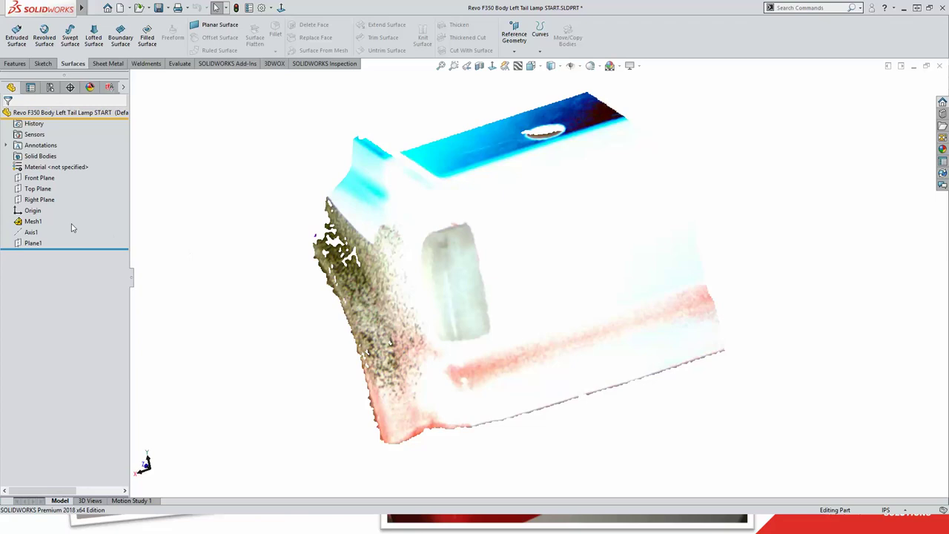
- Hide the colour texture of Mesh1 so the scan shows as a plain shaded surface
right_click(34, 222)
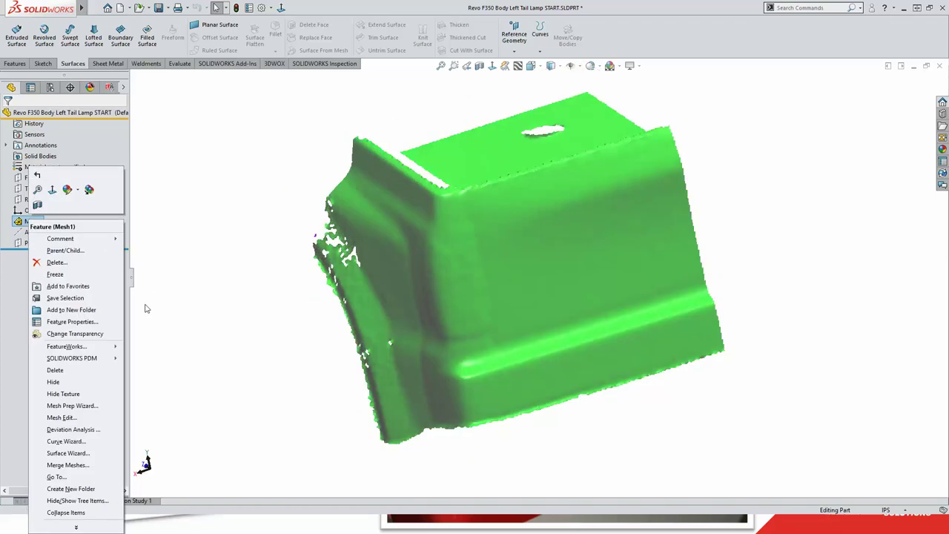
left_click(75, 395)
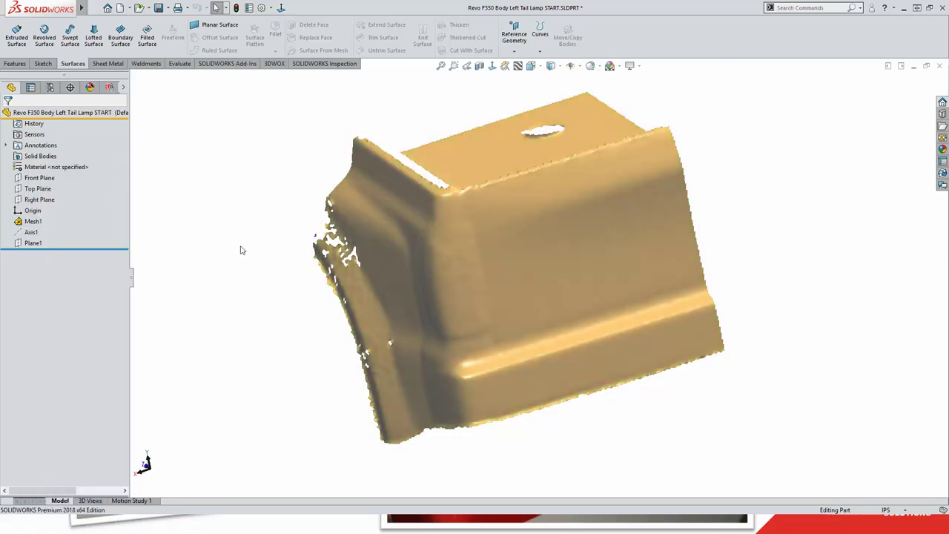
mouse_move(240, 251)
middle_mouse_down()
mouse_move(248, 287)
mouse_move(261, 245)
mouse_move(257, 205)
mouse_move(255, 244)
mouse_move(242, 261)
middle_mouse_up()
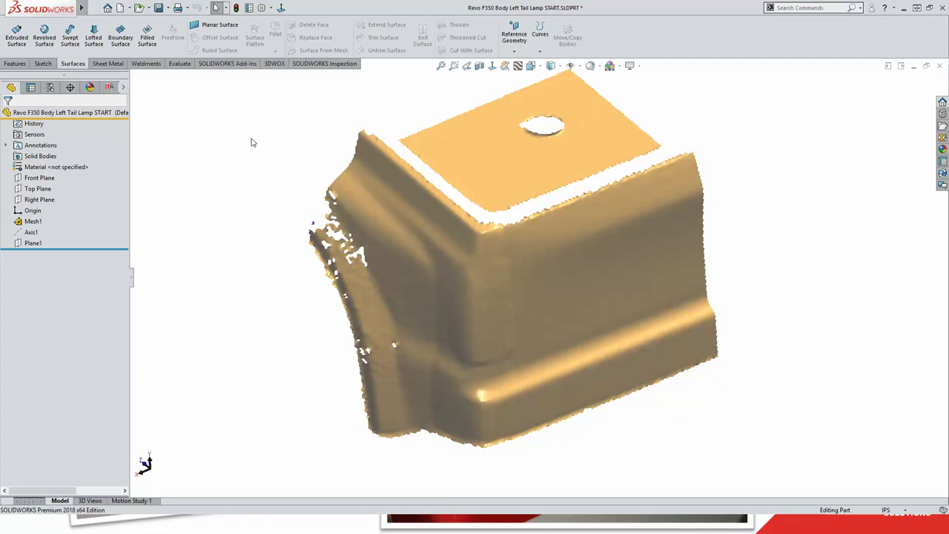
- Set up section curves on Mesh1 with the Curve Wizard, parallel to Plane1, from a mesh point towards the rounded corner
right_click(31, 222)
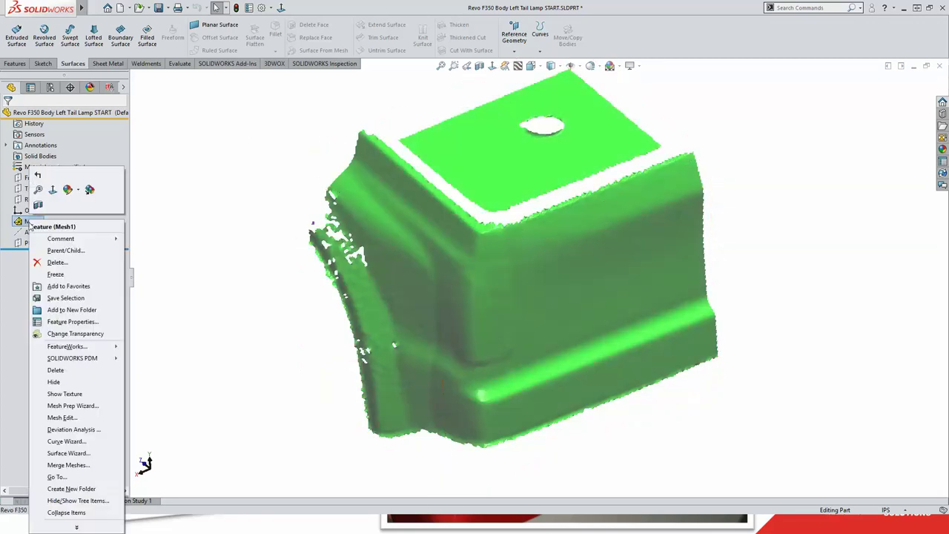
left_click(67, 442)
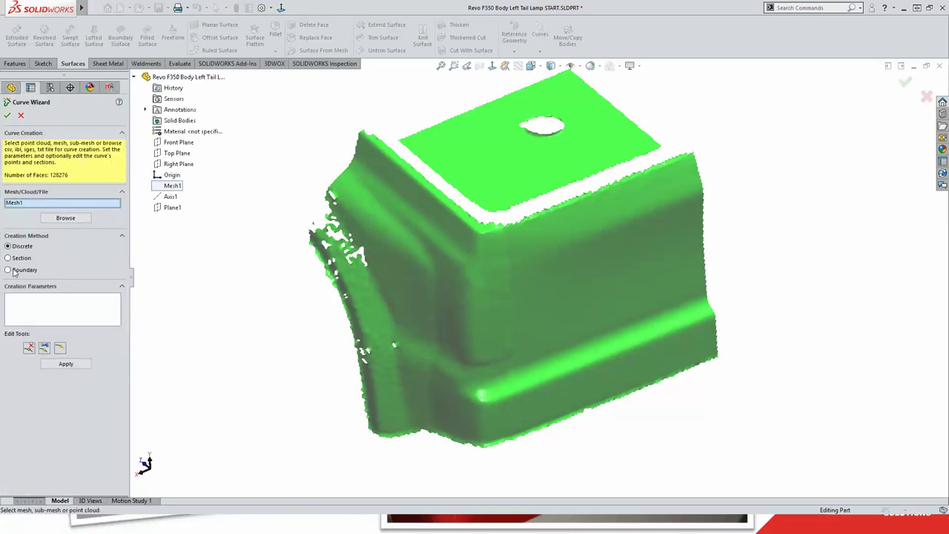
left_click(13, 258)
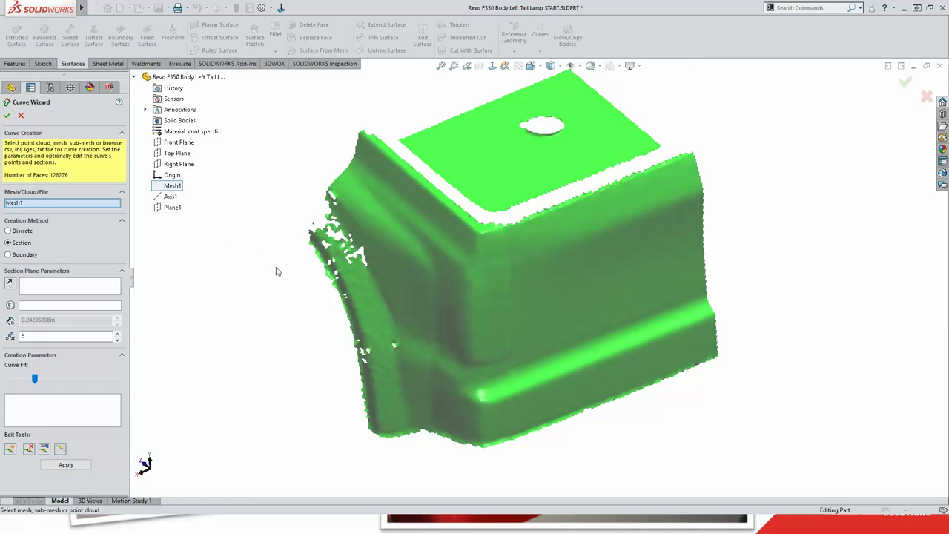
left_click(172, 207)
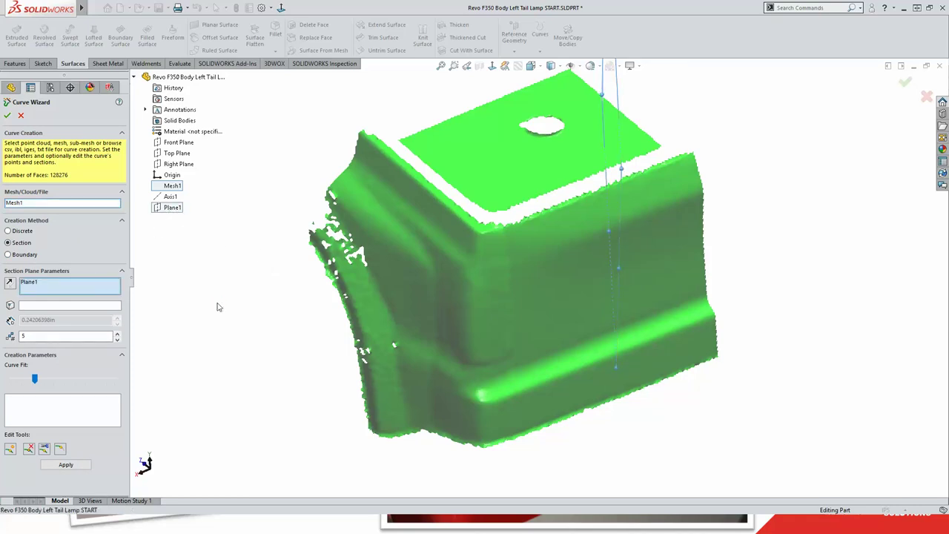
left_click(48, 305)
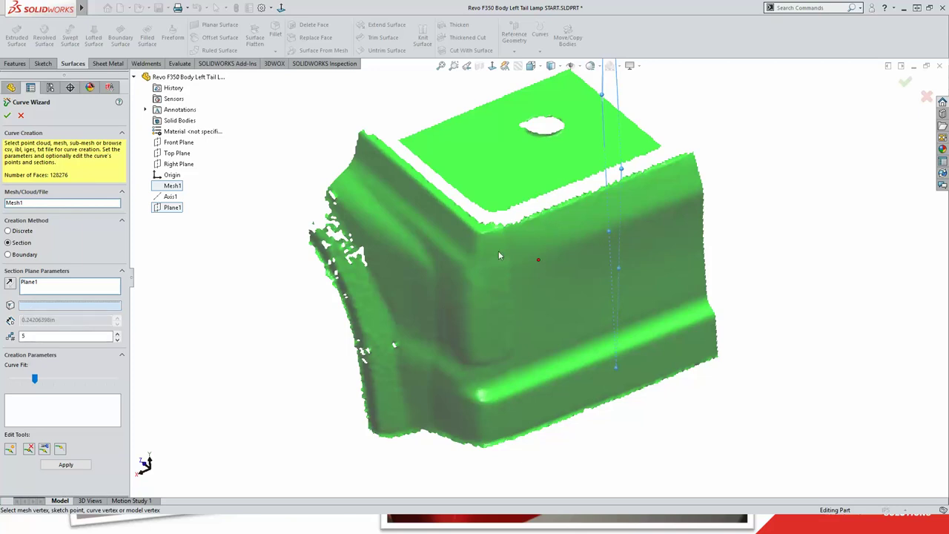
left_click(550, 230)
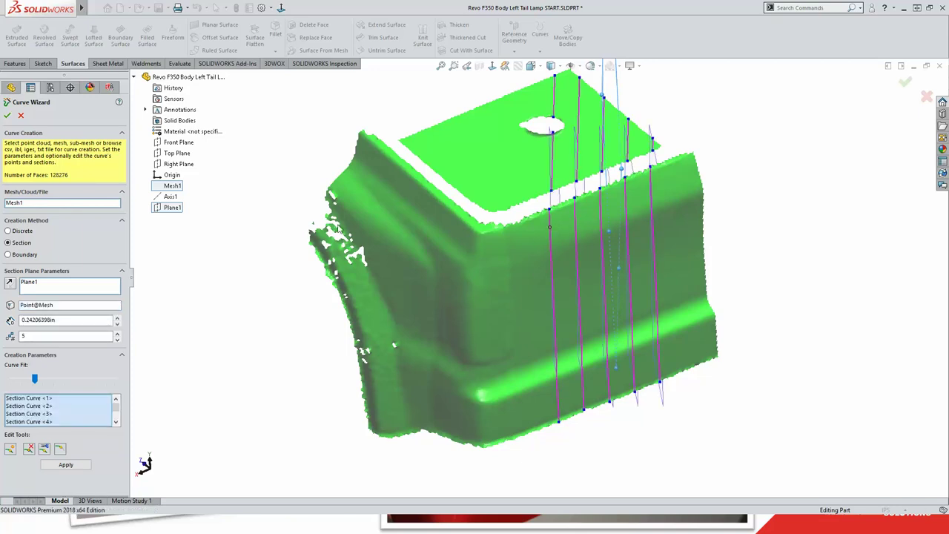
left_click(10, 283)
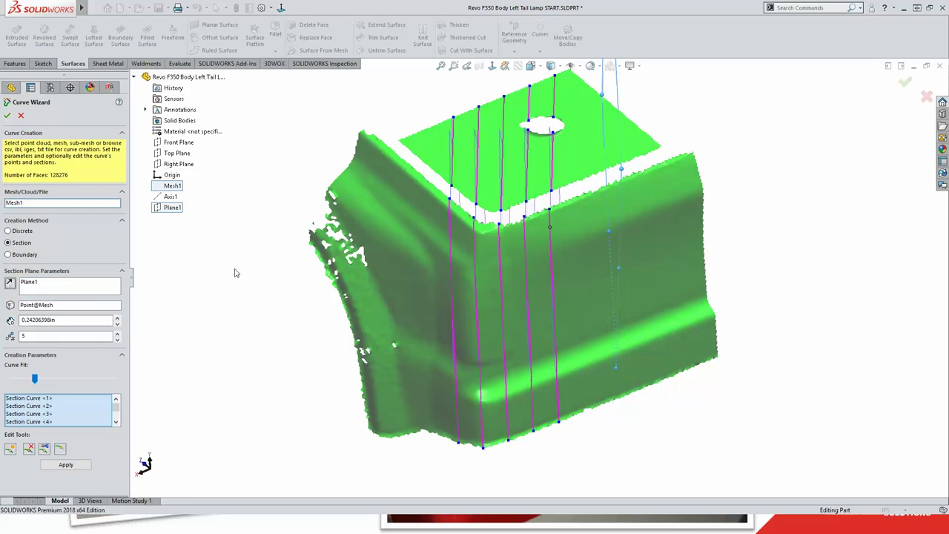
- Set the section spacing to 0.20 in and the number of sections to 8, and create the curves
left_click(116, 332)
left_click(117, 332)
left_click_drag(104, 319, 2, 315)
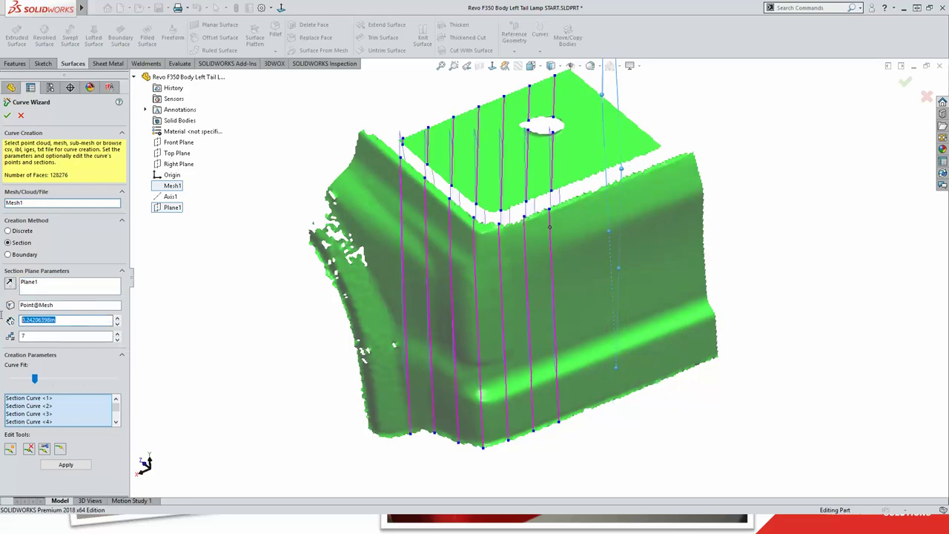
key("BackSpace")
type(".2")
key("Return")
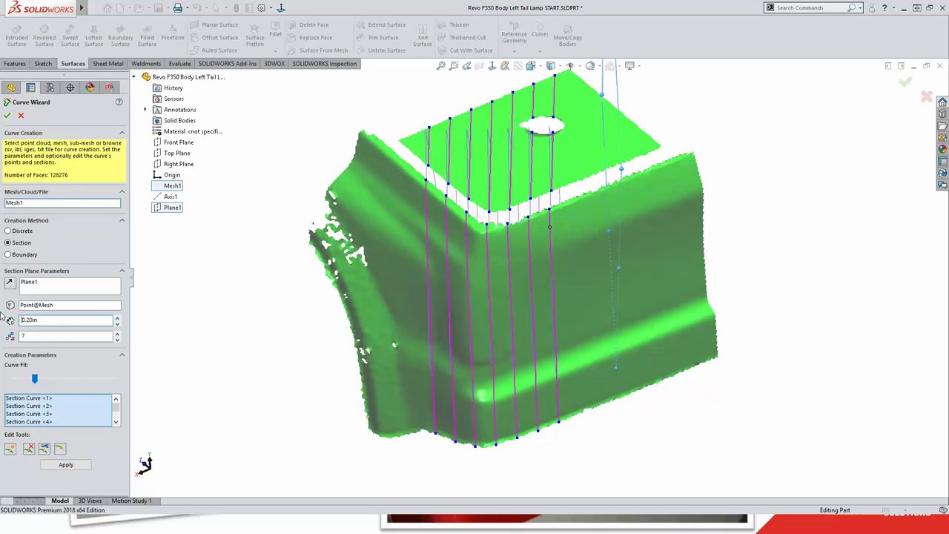
left_click(116, 332)
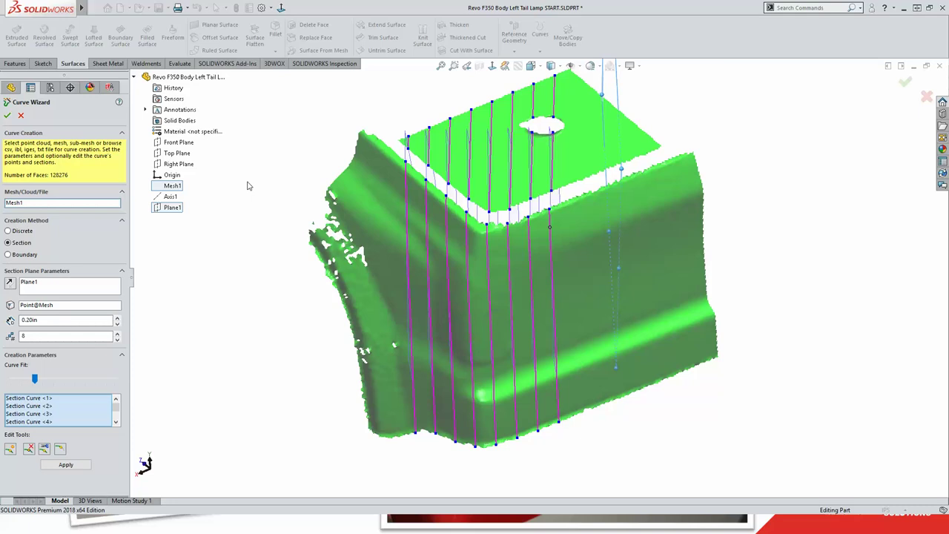
left_click(8, 117)
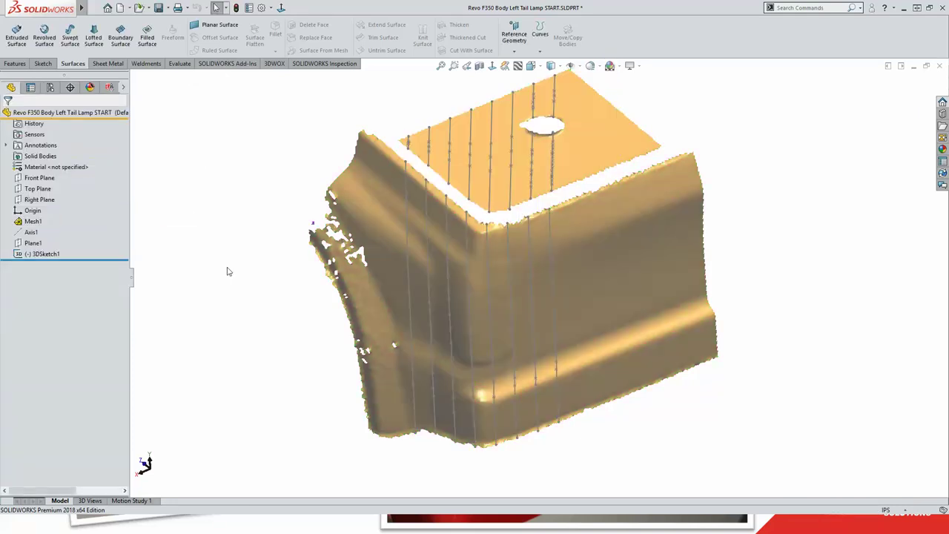
- Hide Mesh1 so that only the extracted section curves remain on display
right_click(33, 221)
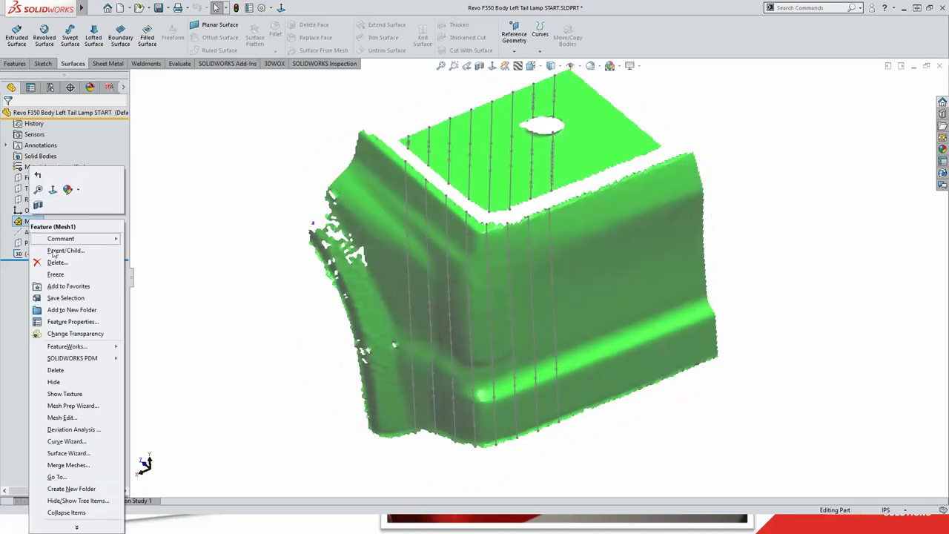
left_click(56, 382)
mouse_move(508, 339)
middle_mouse_down()
mouse_move(507, 282)
mouse_move(449, 272)
mouse_move(376, 286)
mouse_move(451, 277)
mouse_move(481, 297)
mouse_move(483, 331)
middle_mouse_up()
scroll(474, 204, "down", 2)
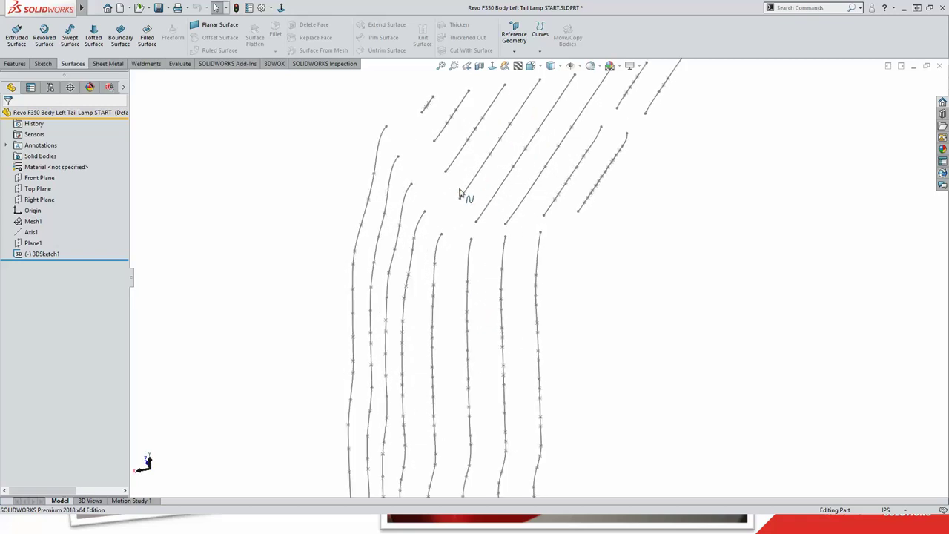
left_click(47, 255)
left_click(252, 155)
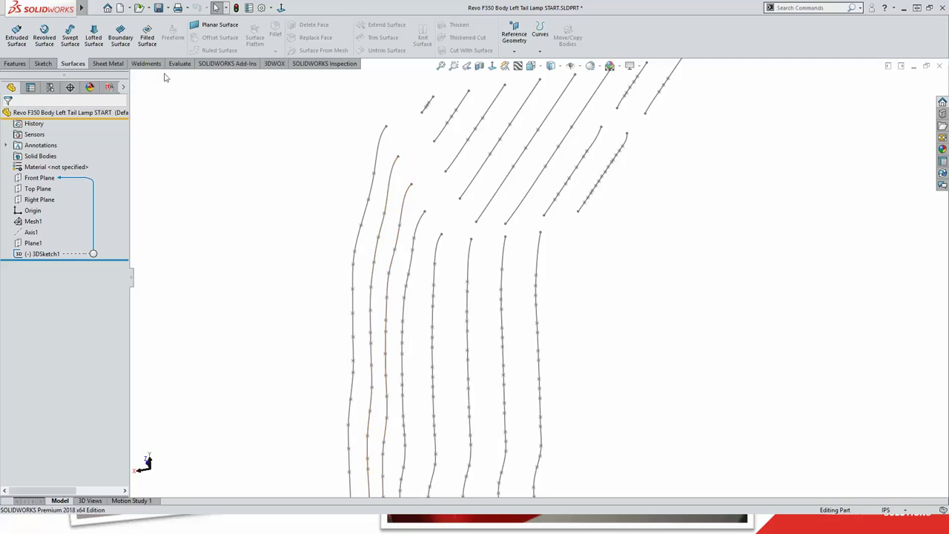
- Start a boundary surface and add the first four vertical section curves as Direction 1 open loops, working towards the corner
left_click(120, 37)
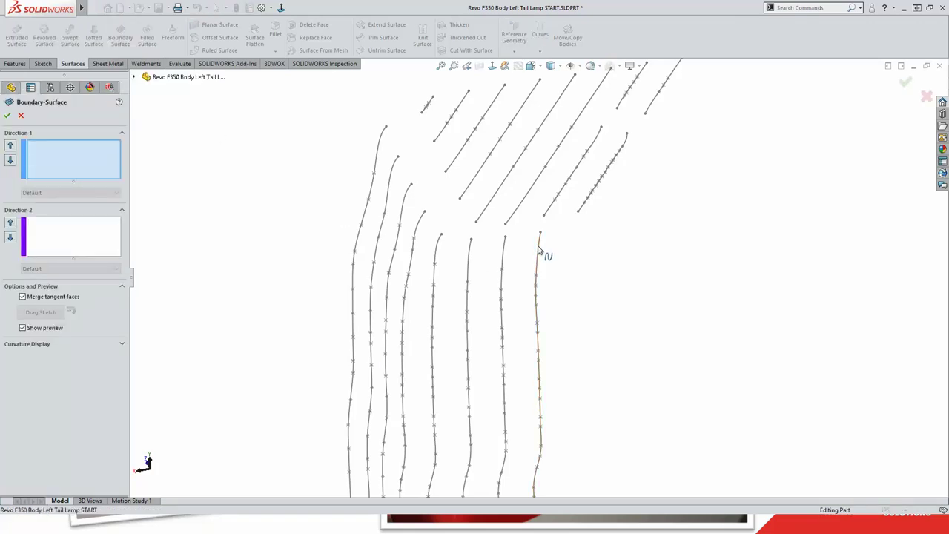
left_click(540, 251)
left_click(564, 208)
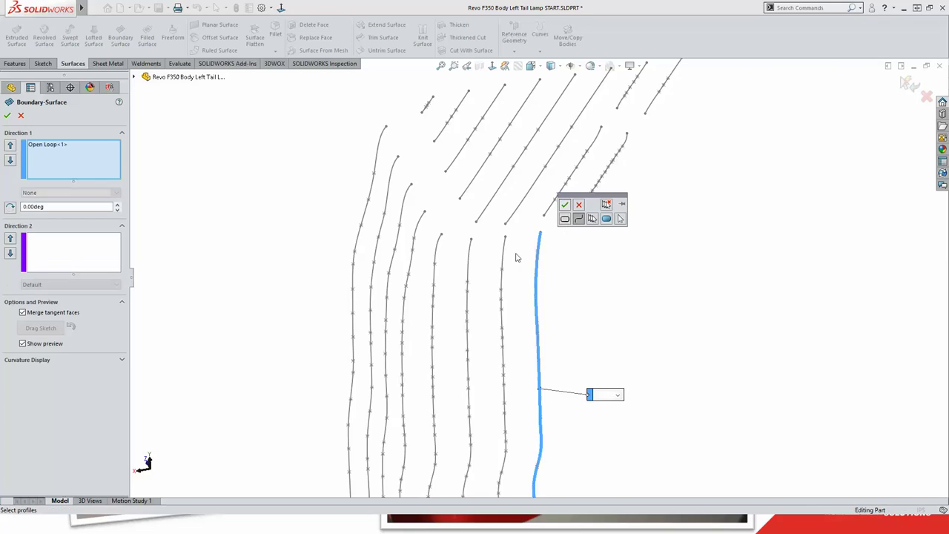
left_click(505, 252)
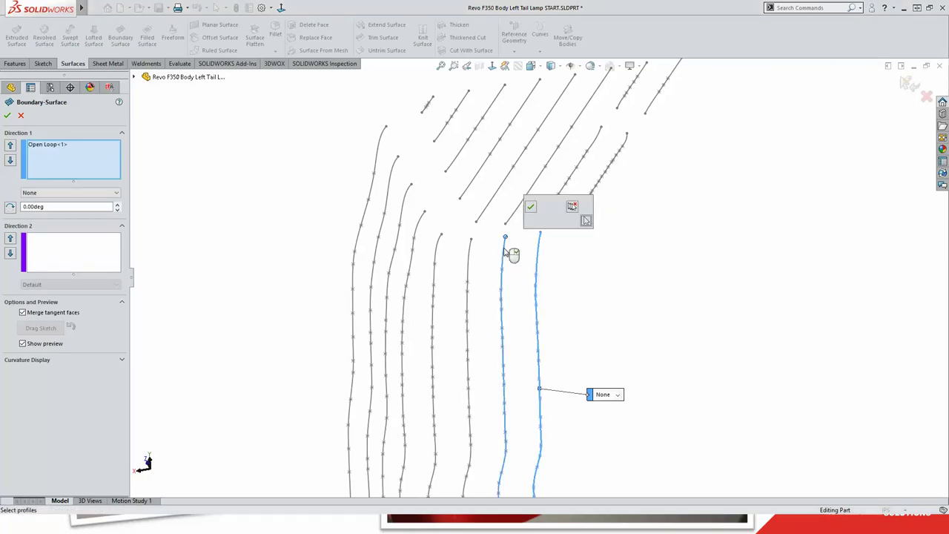
right_click(497, 252)
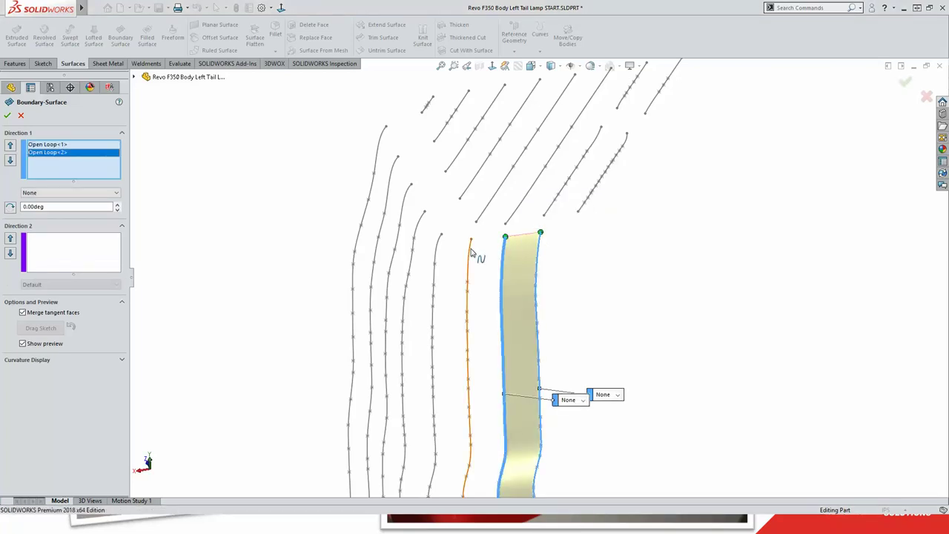
left_click(471, 252)
right_click(469, 250)
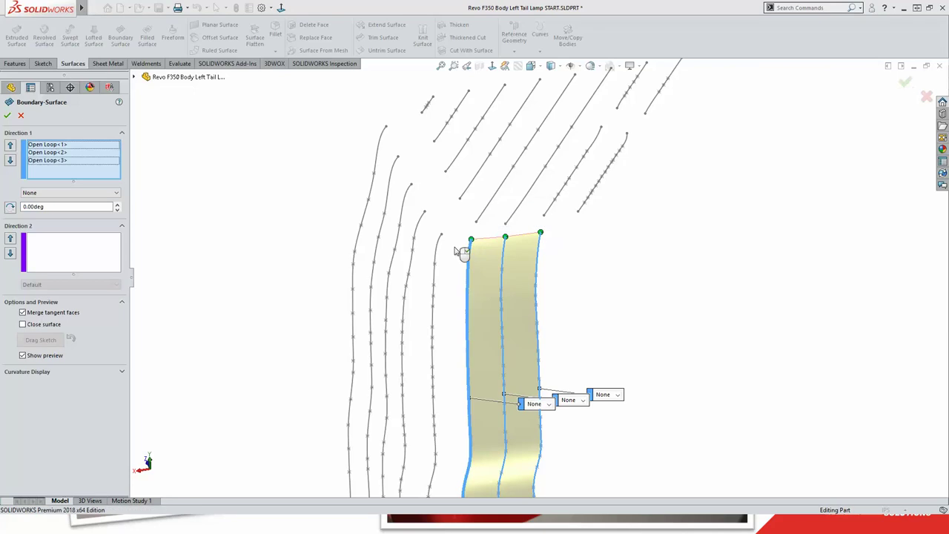
left_click(440, 245)
right_click(426, 226)
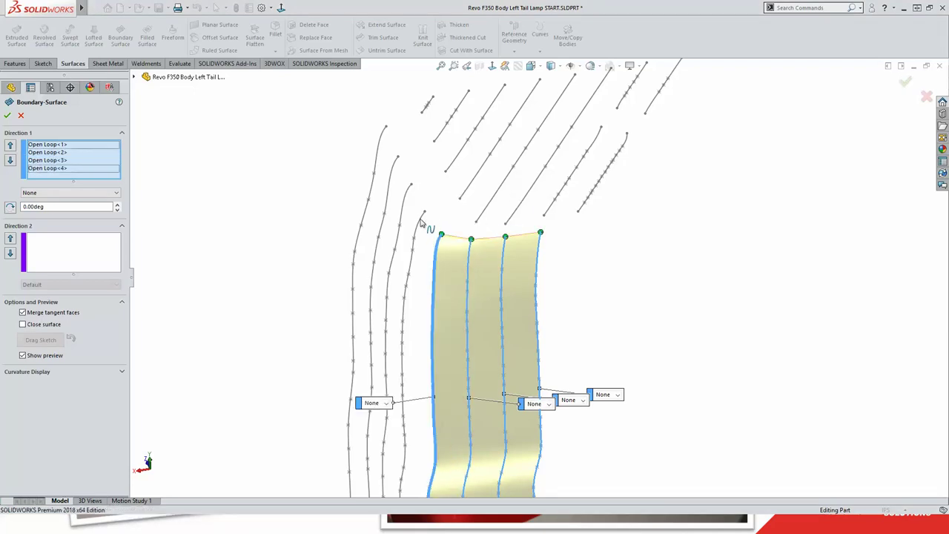
- Add the remaining four vertical section curves around the corner as Direction 1 open loops and create the boundary surface
left_click(418, 223)
right_click(420, 218)
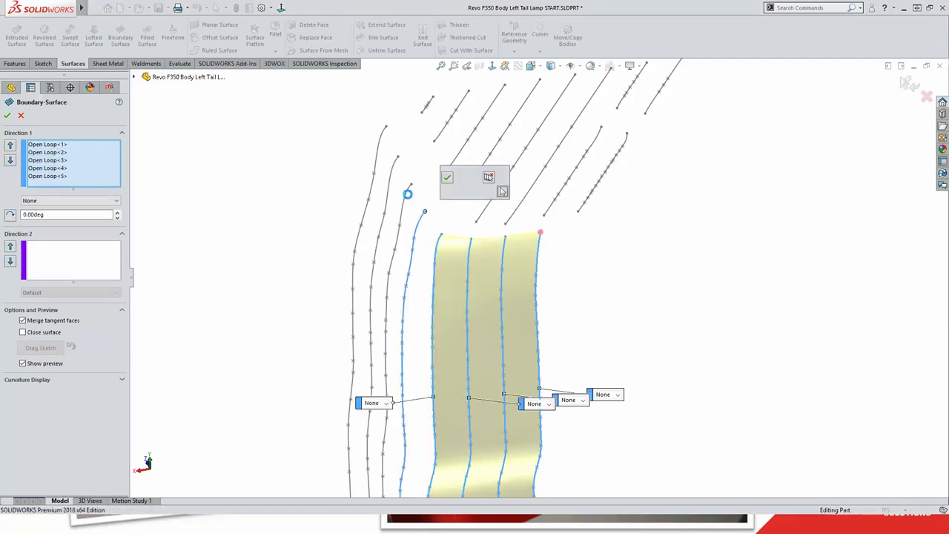
left_click(401, 187)
right_click(399, 187)
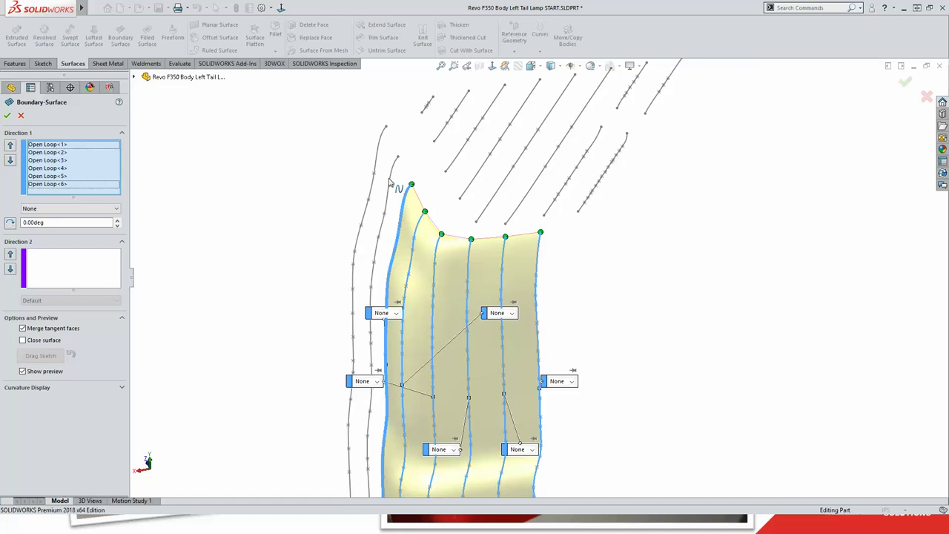
left_click(398, 184)
right_click(397, 181)
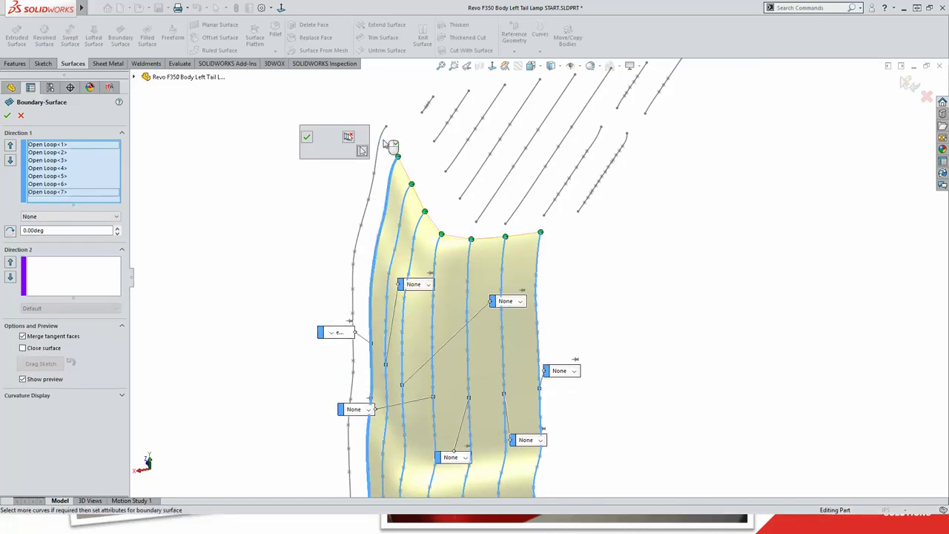
left_click(386, 141)
right_click(385, 140)
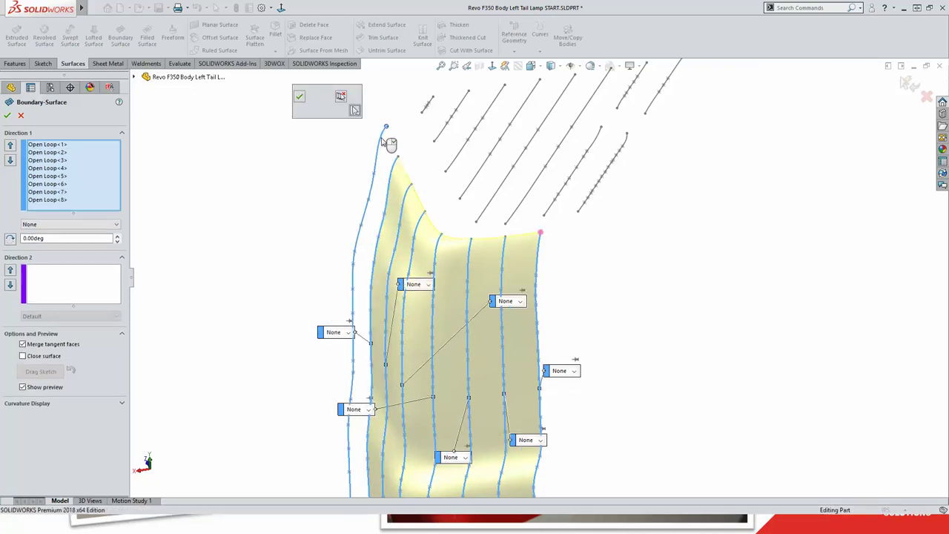
left_click(300, 98)
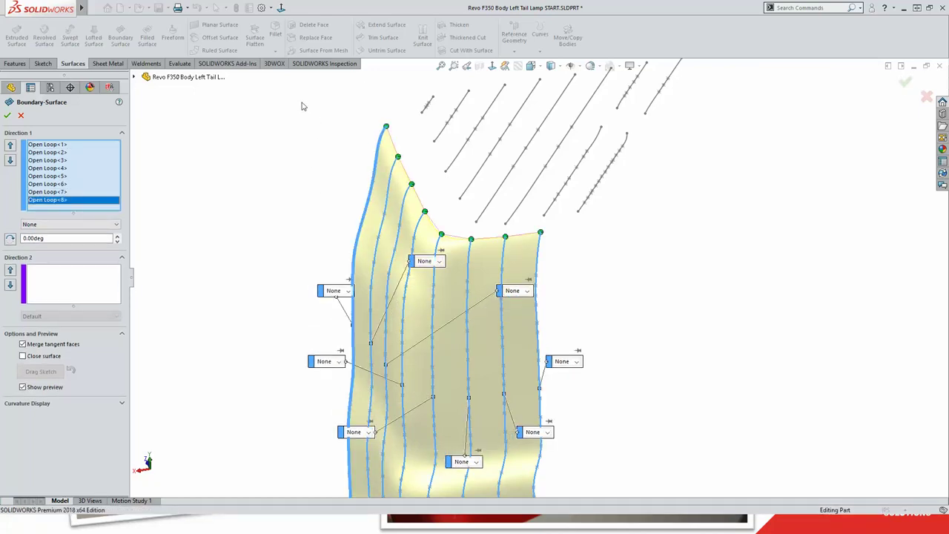
left_click(6, 114)
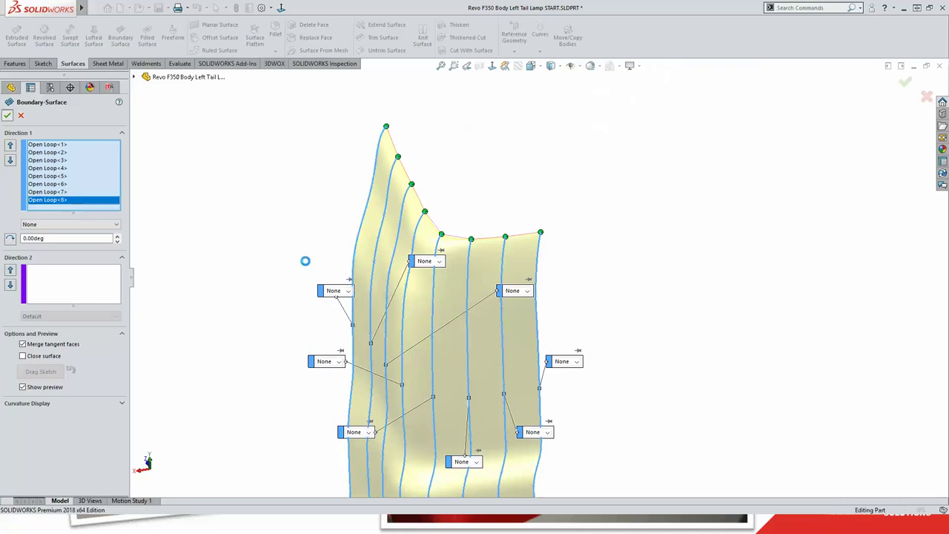
- Show Mesh1 and its texture over the boundary surface to compare the surface with the scan
middle_click_drag(470, 372, 200, 241)
right_click(34, 235)
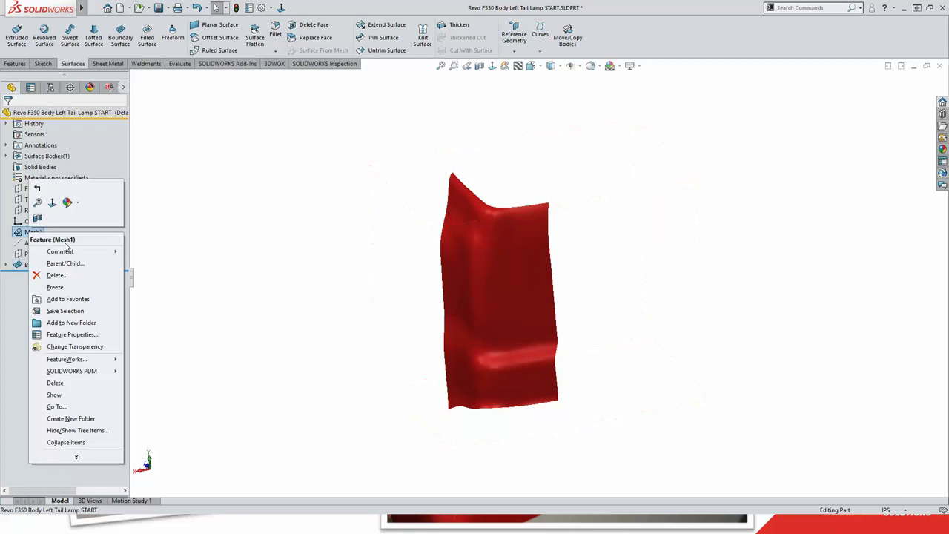
left_click(74, 394)
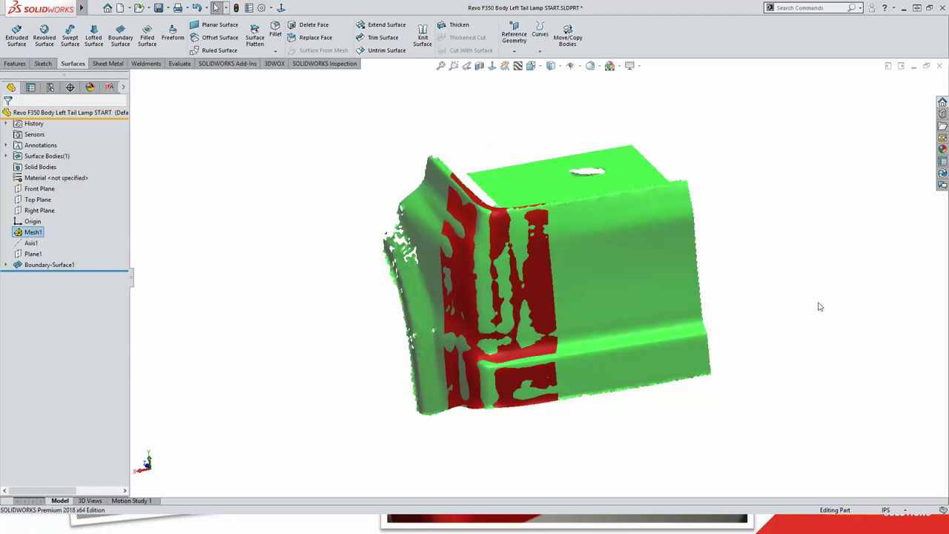
left_click(818, 303)
right_click(33, 232)
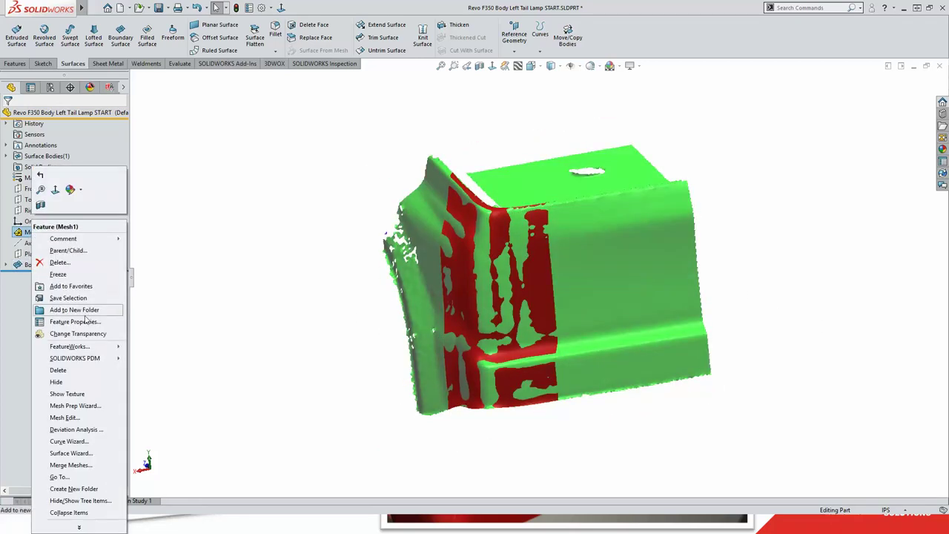
left_click(74, 393)
mouse_move(386, 340)
middle_mouse_down()
mouse_move(486, 231)
mouse_move(497, 320)
mouse_move(500, 223)
middle_mouse_up()
- Hide Mesh1 so that only the boundary surface remains on display
right_click(40, 235)
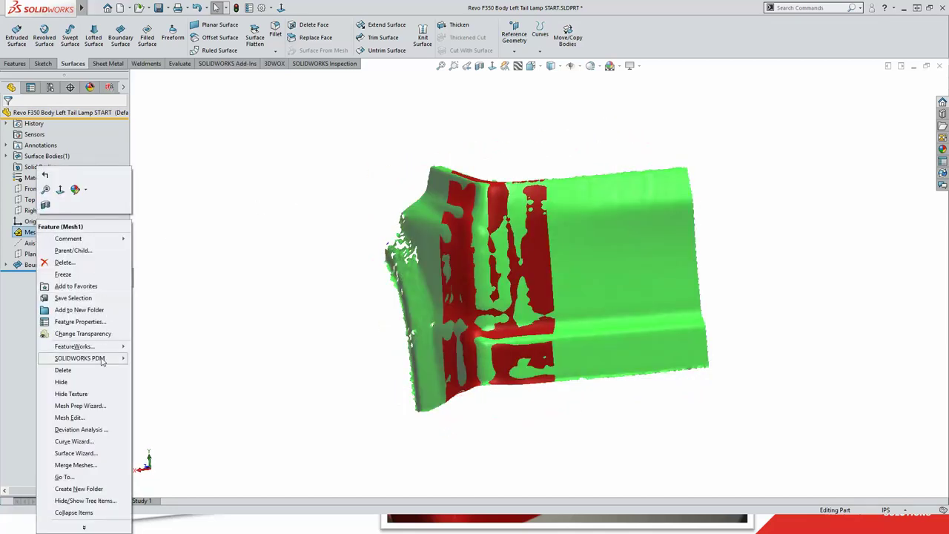
left_click(63, 382)
scroll(485, 263, "down", 4)
mouse_move(486, 264)
middle_mouse_down()
mouse_move(512, 277)
mouse_move(539, 262)
middle_mouse_up()
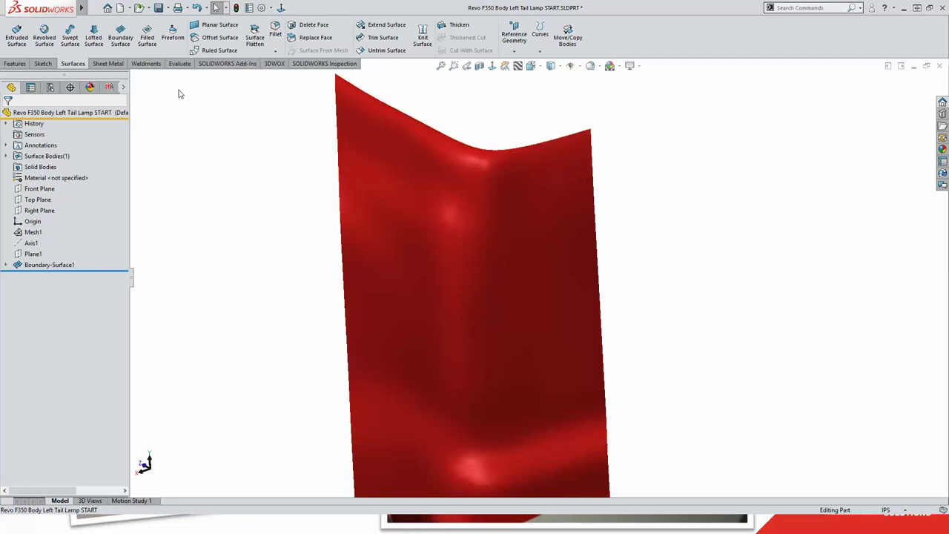
- Draw a closed, rounded tail lamp outline wrapping around the body corner with a spline on the boundary surface
left_click(46, 65)
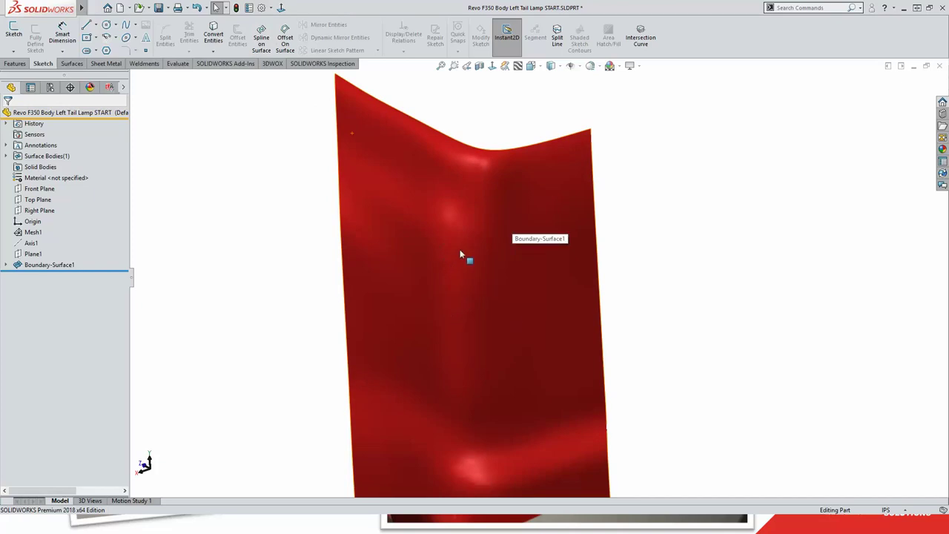
left_click(262, 42)
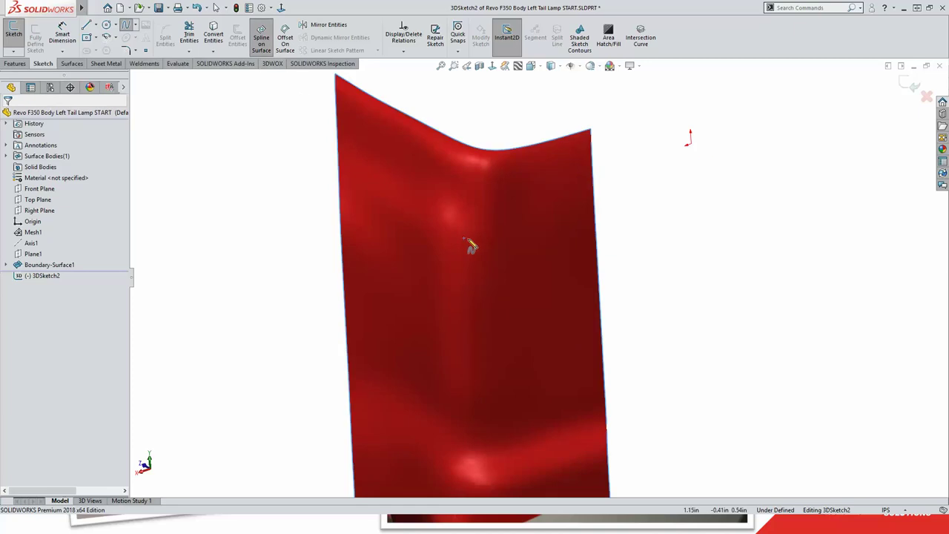
left_click(493, 239)
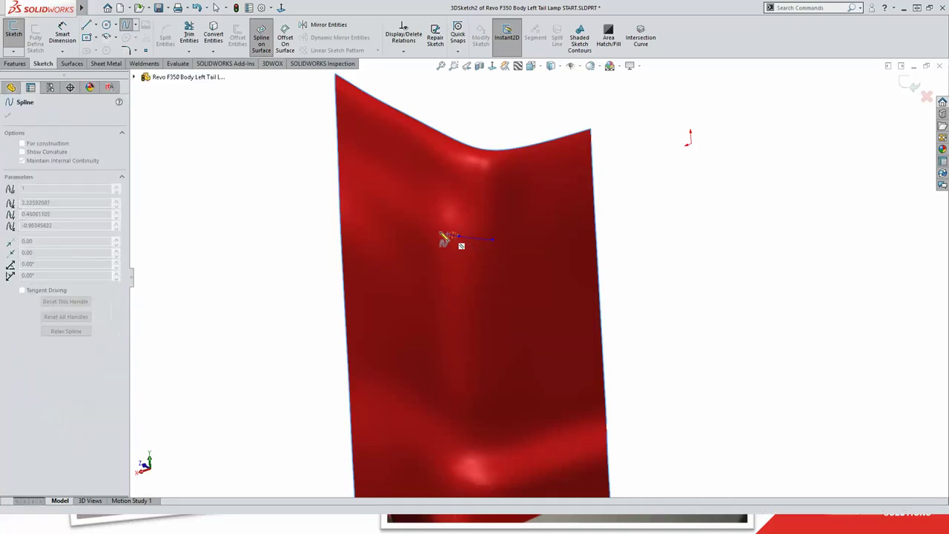
left_click(420, 327)
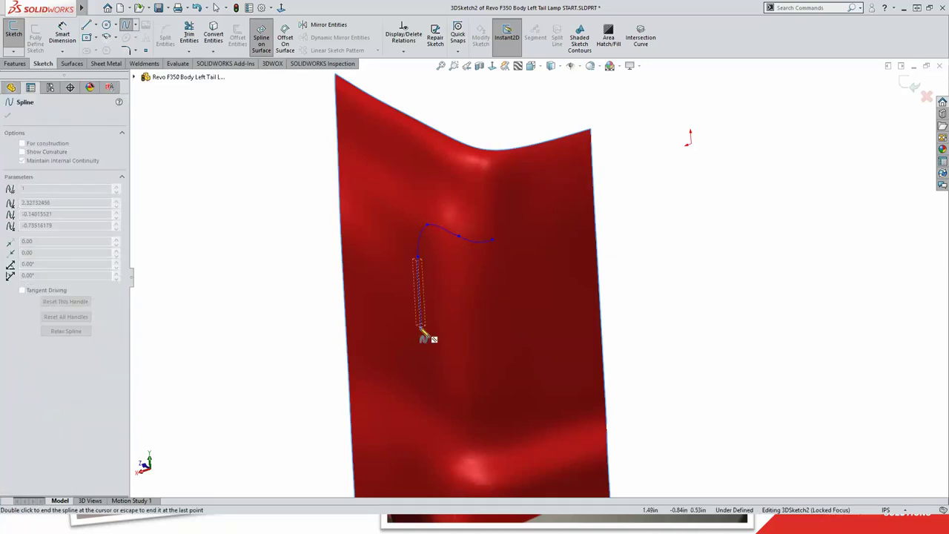
left_click(422, 384)
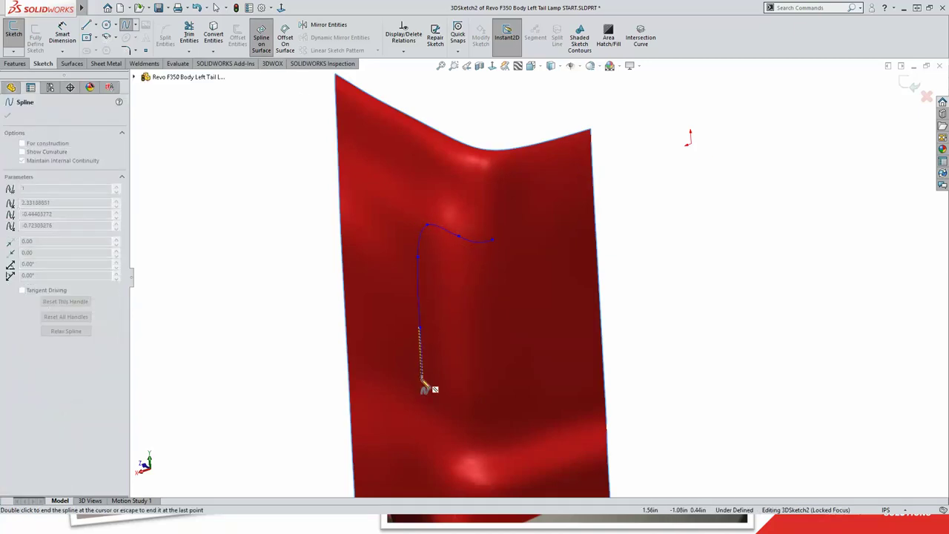
left_click(491, 428)
left_click(508, 393)
left_click(508, 287)
double_click(495, 241)
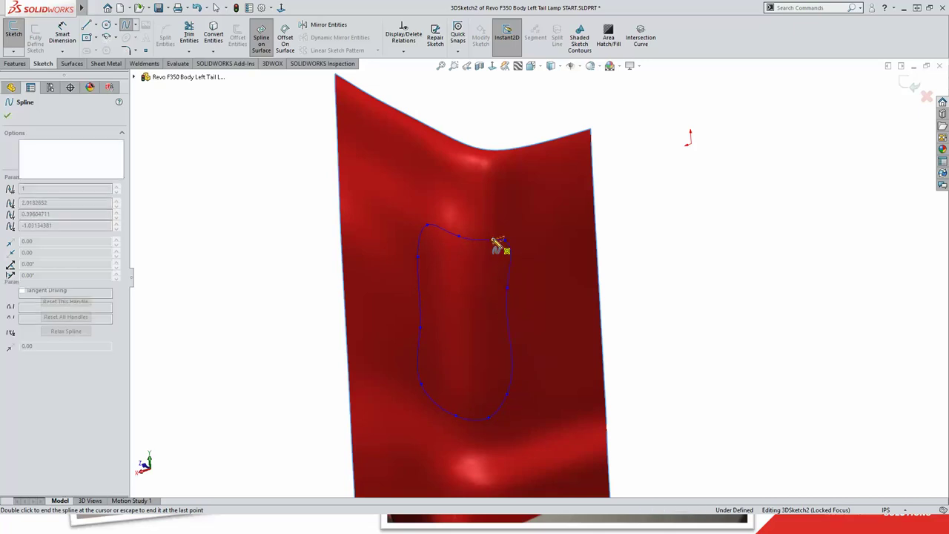
mouse_move(512, 354)
middle_mouse_down()
mouse_move(551, 299)
mouse_move(674, 318)
mouse_move(515, 322)
mouse_move(492, 366)
mouse_move(509, 361)
middle_mouse_up()
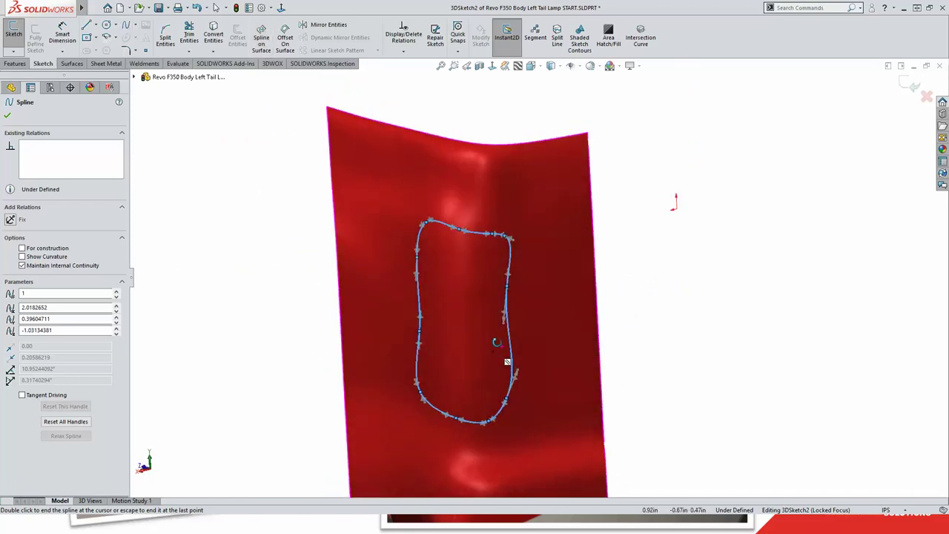
key("Escape")
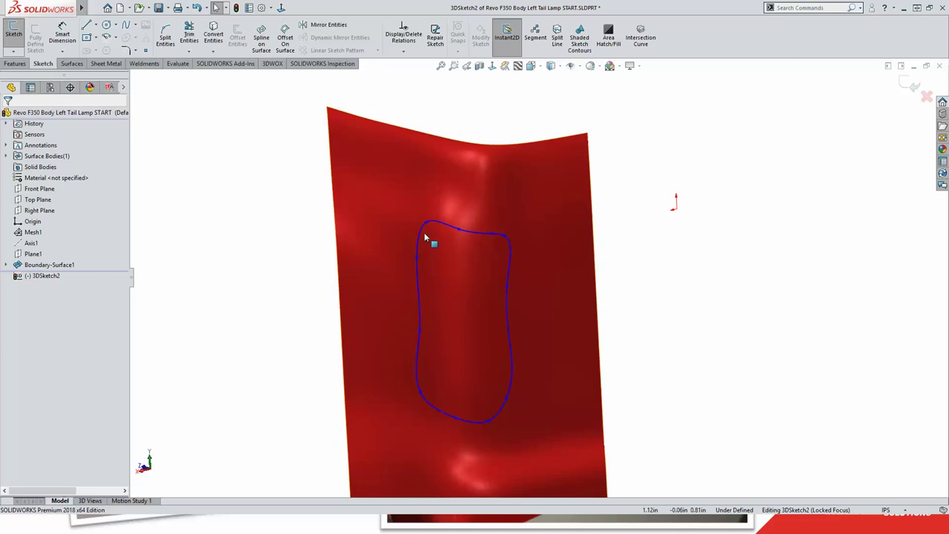
- Reshape the upper-left corner of the lamp outline by repositioning two neighbouring spline points closer together
left_click(427, 224)
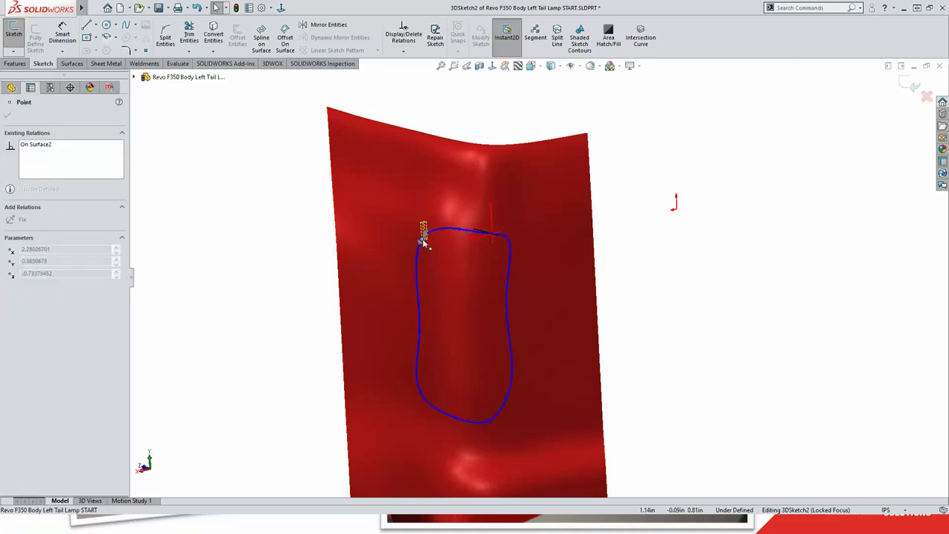
scroll(440, 250, "down", 3)
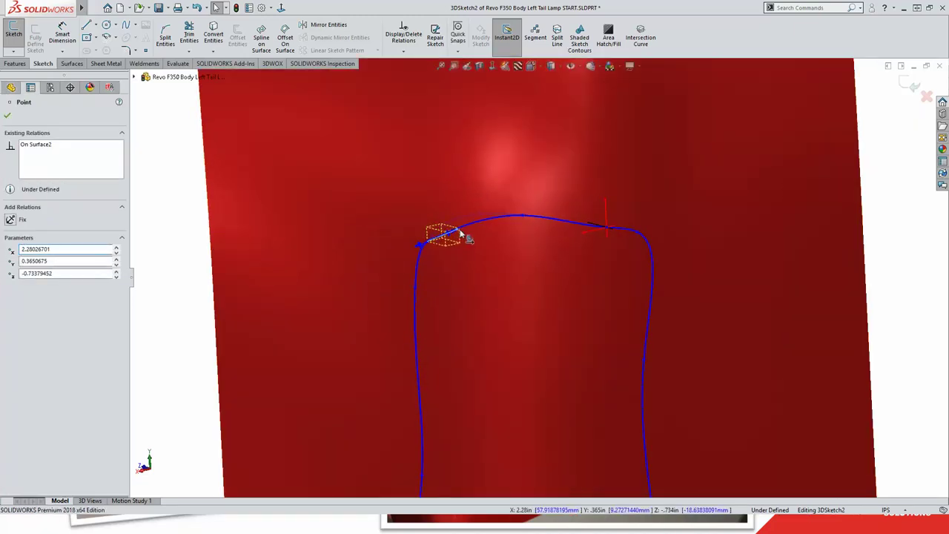
left_click(443, 228)
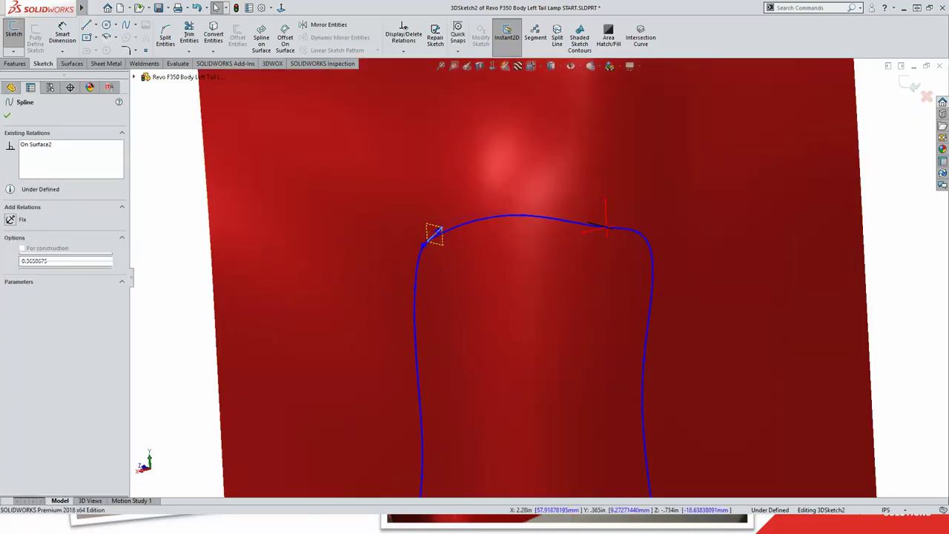
- Reshape the side of the lamp outline on the flat rear face by moving its spline points, and exit the 3D sketch
scroll(454, 245, "up", 3)
middle_click_drag(460, 249, 572, 345)
left_click_drag(589, 349, 592, 314)
left_click(582, 312)
left_click(695, 293)
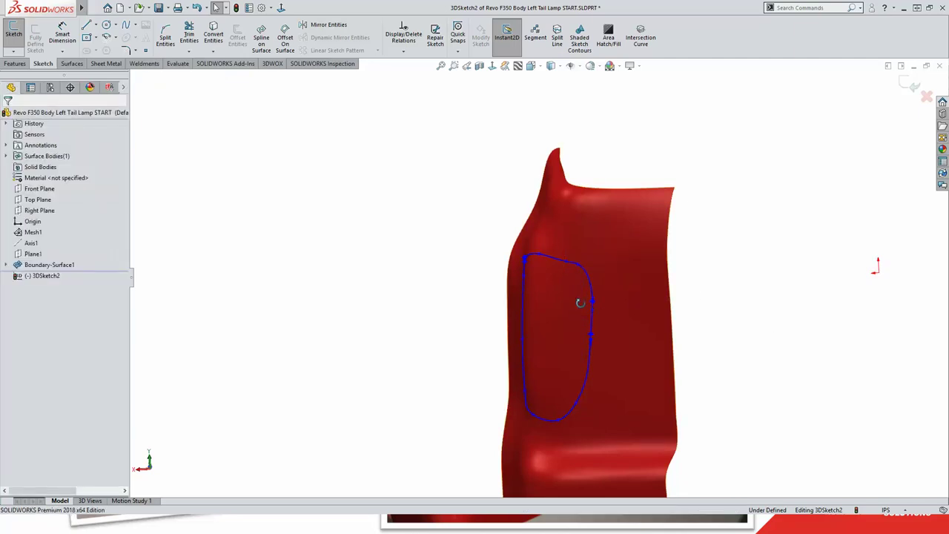
middle_click_drag(581, 303, 602, 365)
scroll(593, 363, "down", 3)
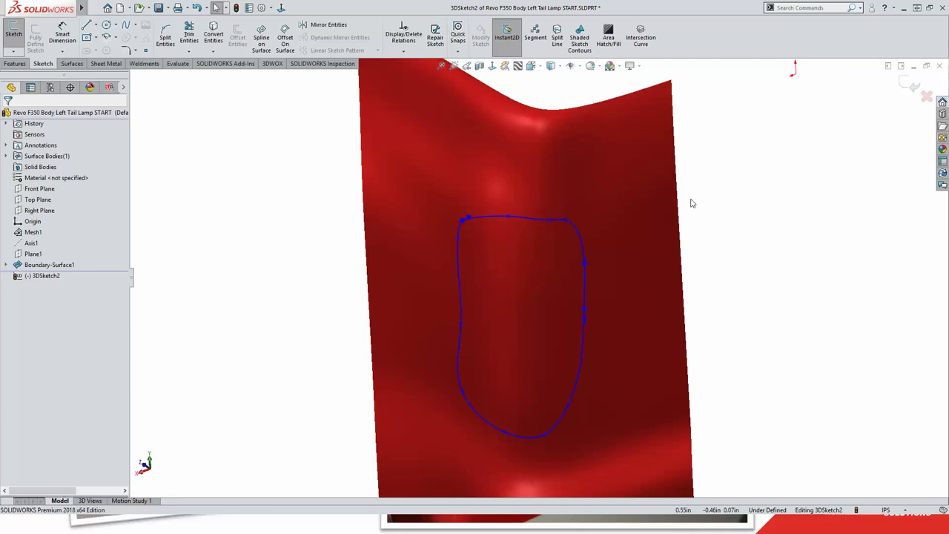
left_click(910, 84)
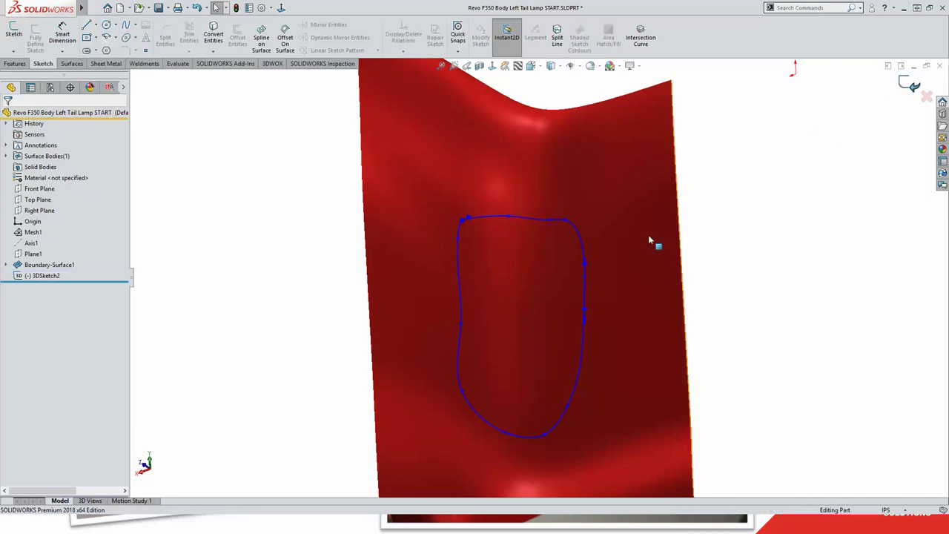
- Create a reference plane offset about 0.51 in from the Front Plane, with the offset direction flipped
middle_click_drag(494, 271, 634, 252)
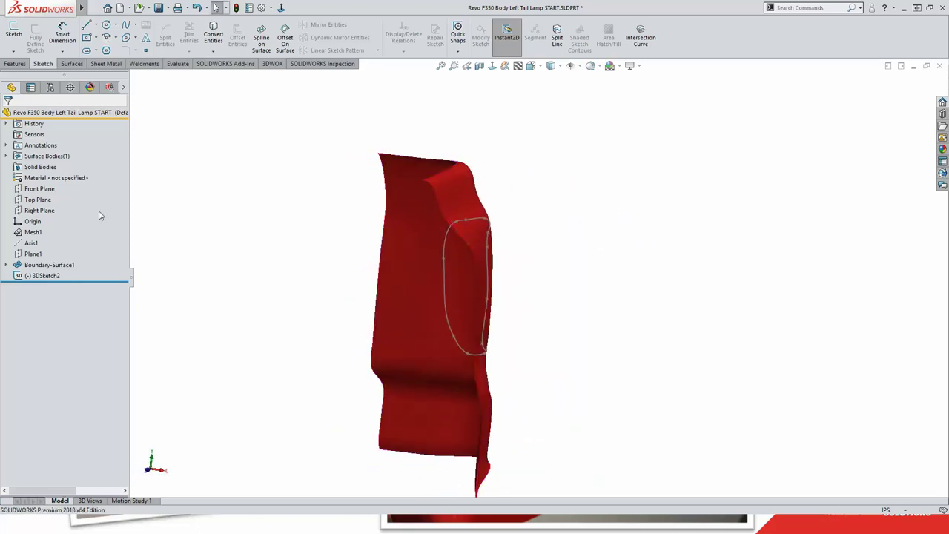
left_click(37, 211)
middle_click_drag(324, 240, 27, 212)
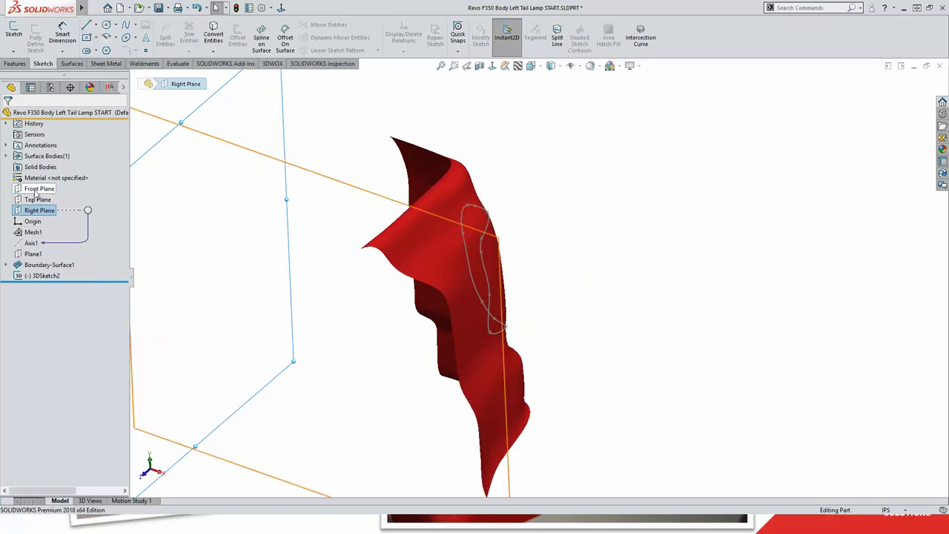
left_click(37, 190)
middle_click_drag(429, 184, 422, 245)
left_click_drag(300, 147, 376, 148, "ctrl")
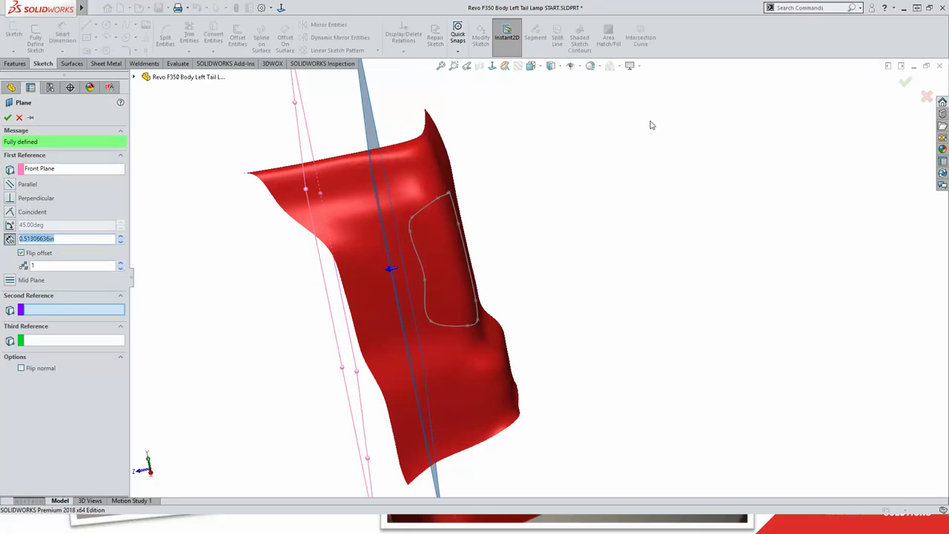
left_click(906, 83)
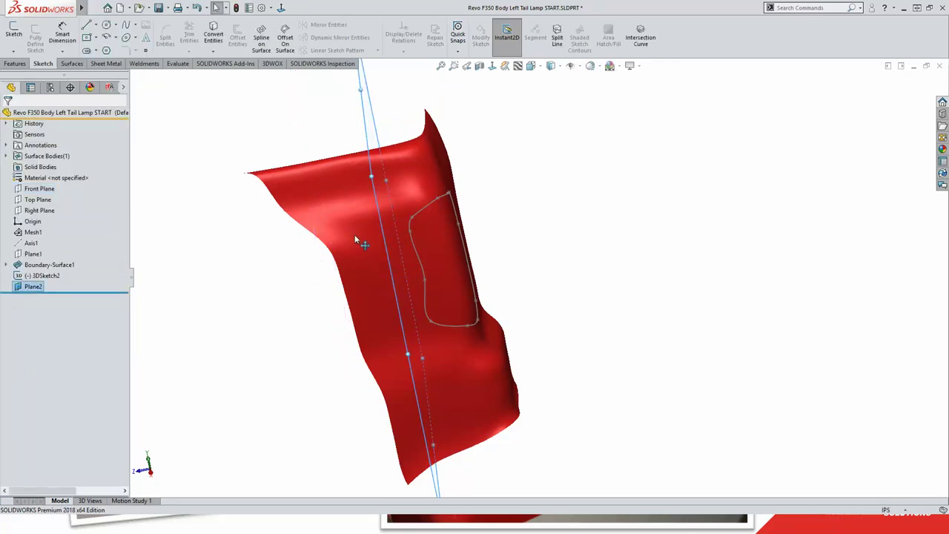
- Sketch a circle with a radius of about 0.12 in on Plane2, within the lamp outline as seen normal to the plane
middle_click_drag(355, 234, 458, 189)
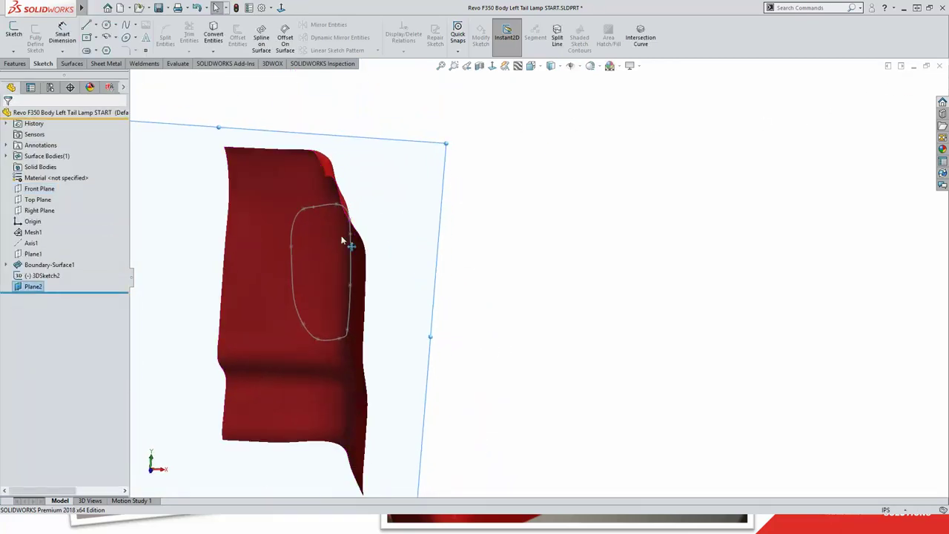
middle_click_drag(346, 239, 457, 273, "ctrl")
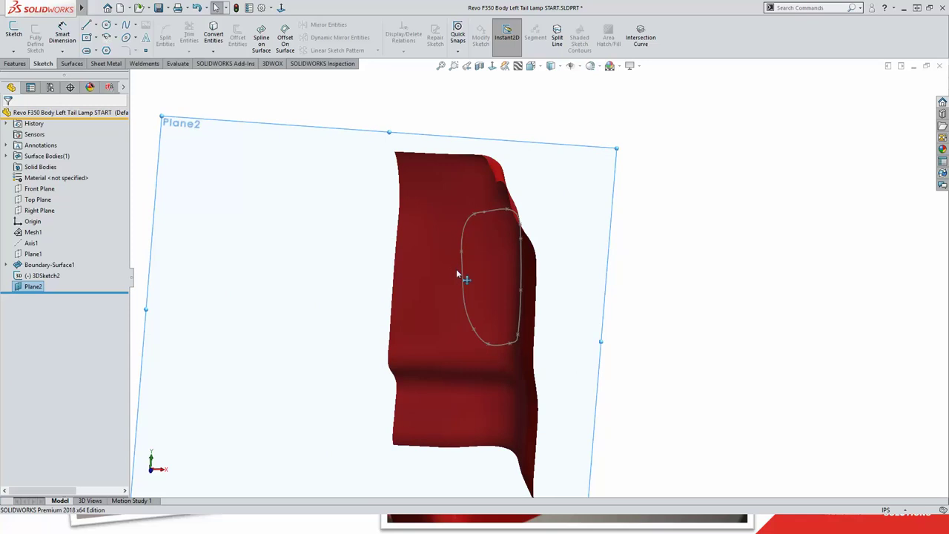
left_click(434, 143)
left_click(475, 82)
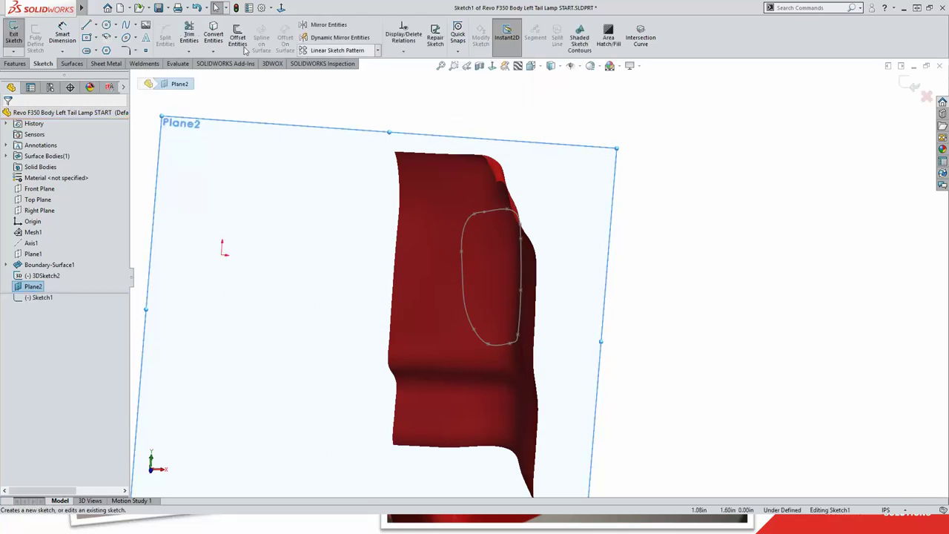
left_click(106, 25)
key("ctrl+8")
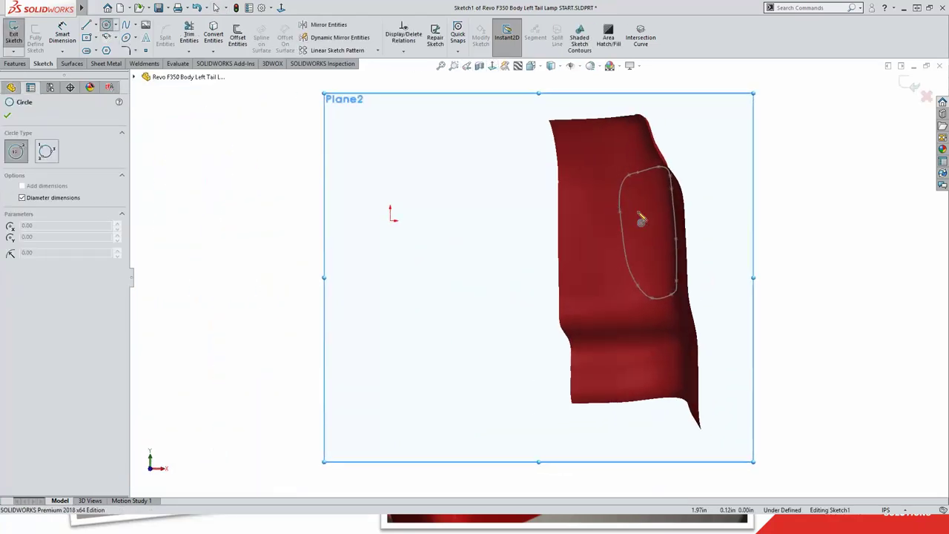
left_click(643, 230)
left_click(657, 235)
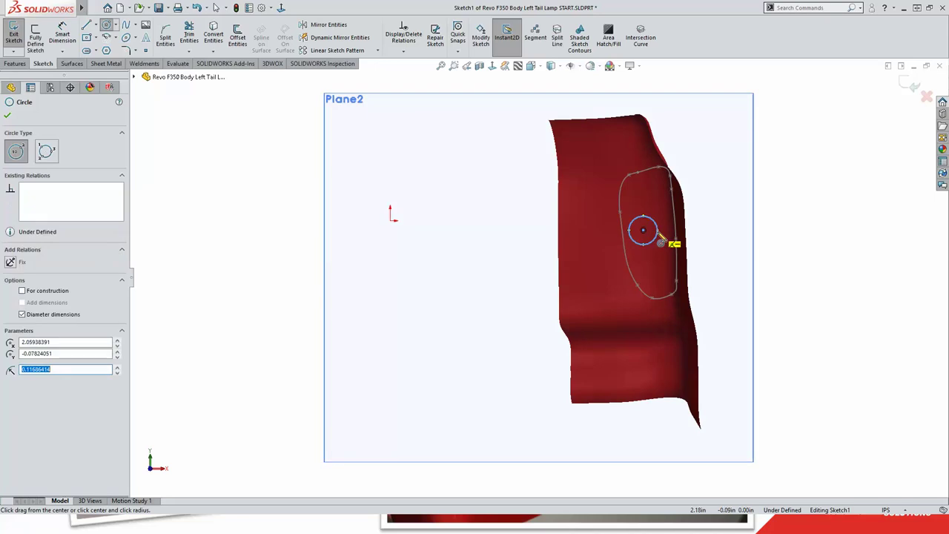
left_click(910, 85)
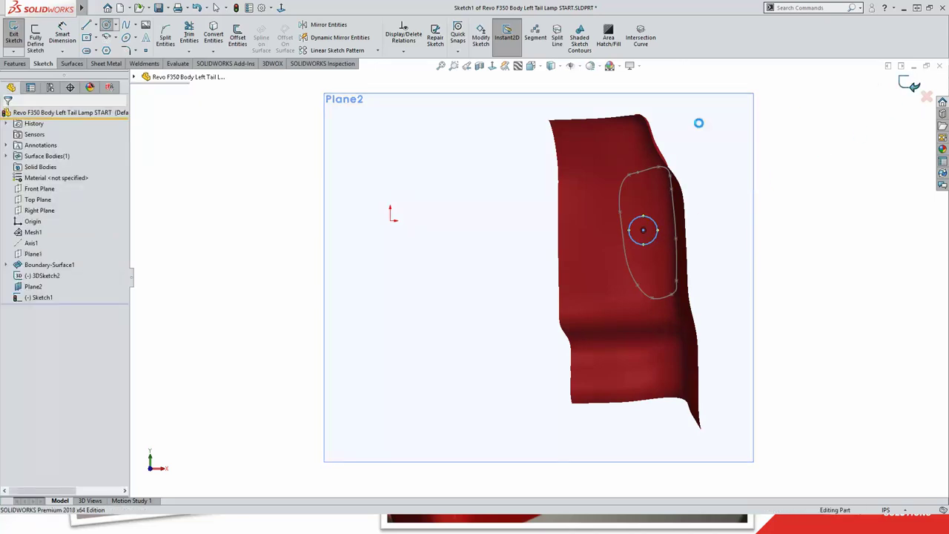
- Hide Plane2 to leave the lamp outline and the circle clear for selection
mouse_move(602, 156)
middle_mouse_down()
mouse_move(603, 146)
mouse_move(646, 187)
mouse_move(534, 153)
middle_mouse_up()
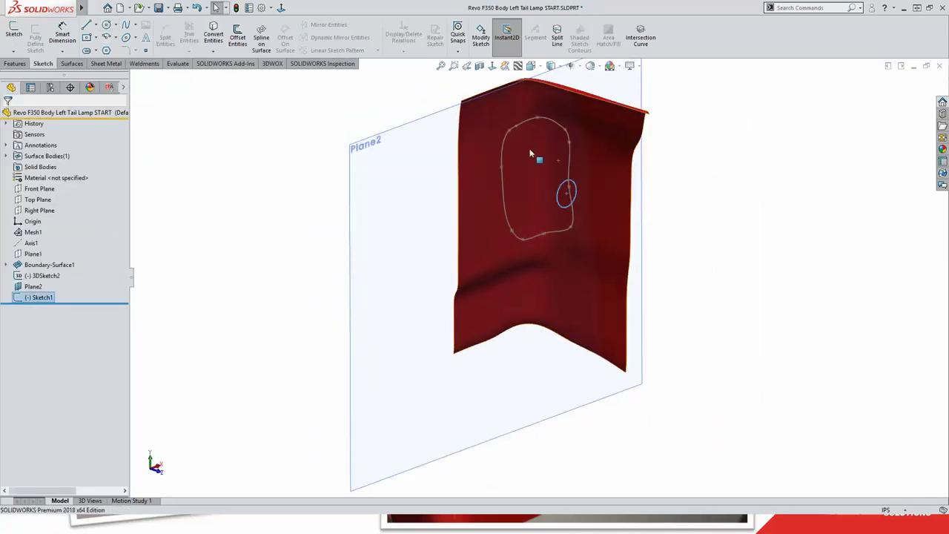
scroll(537, 145, "down", 5)
left_click(531, 65)
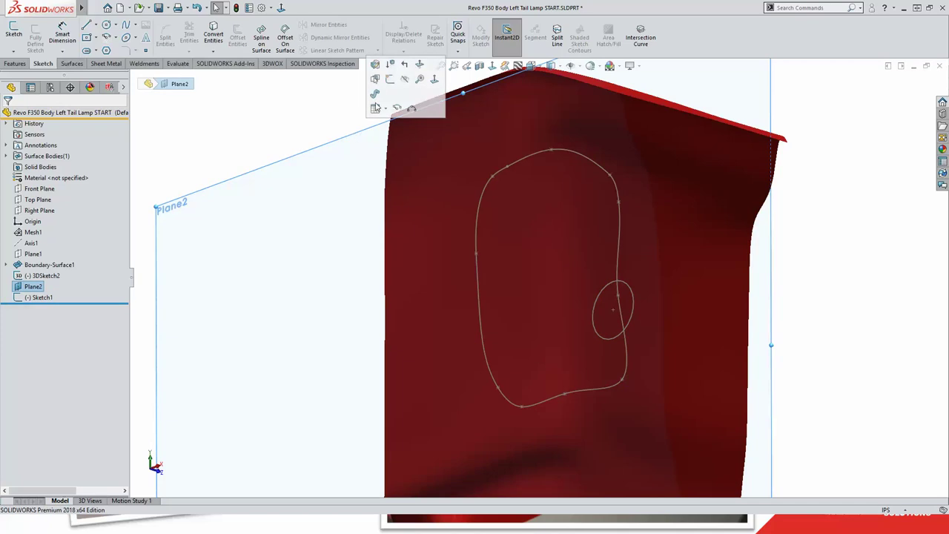
left_click(437, 83)
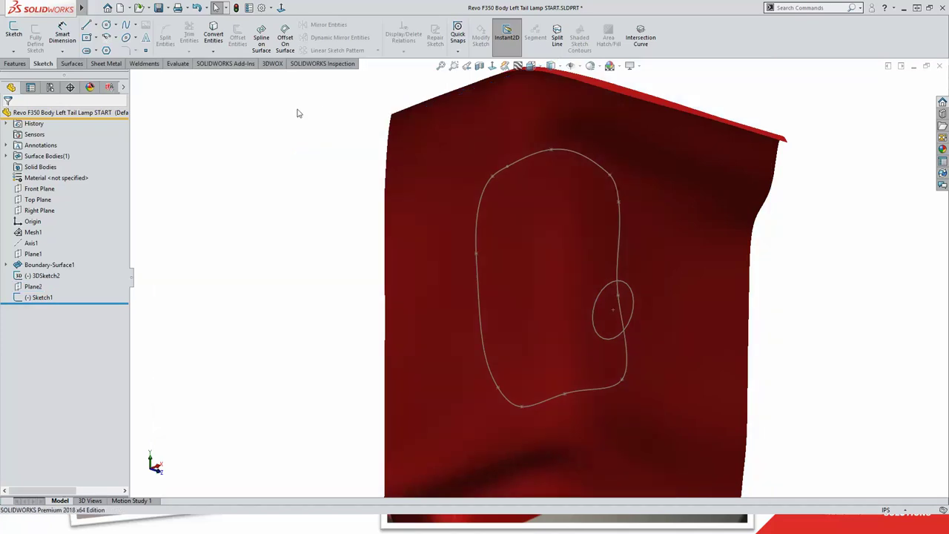
- Create a lofted surface between the tail lamp outline on the rear face and the circle on the offset plane
left_click(72, 63)
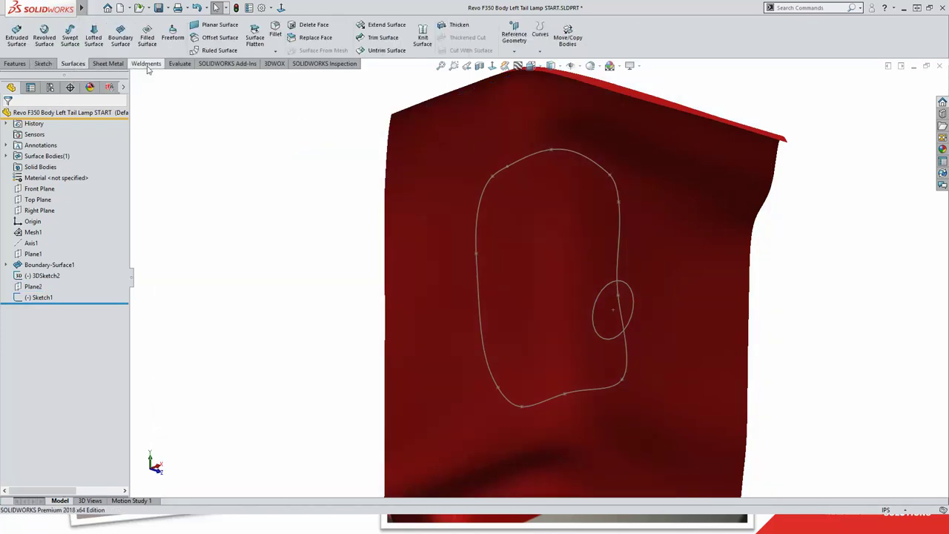
left_click(93, 37)
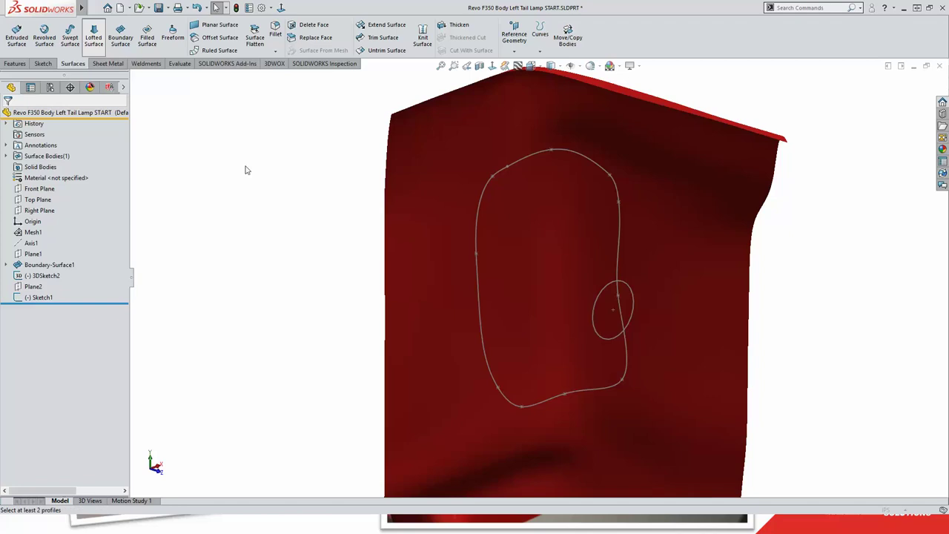
left_click(489, 181)
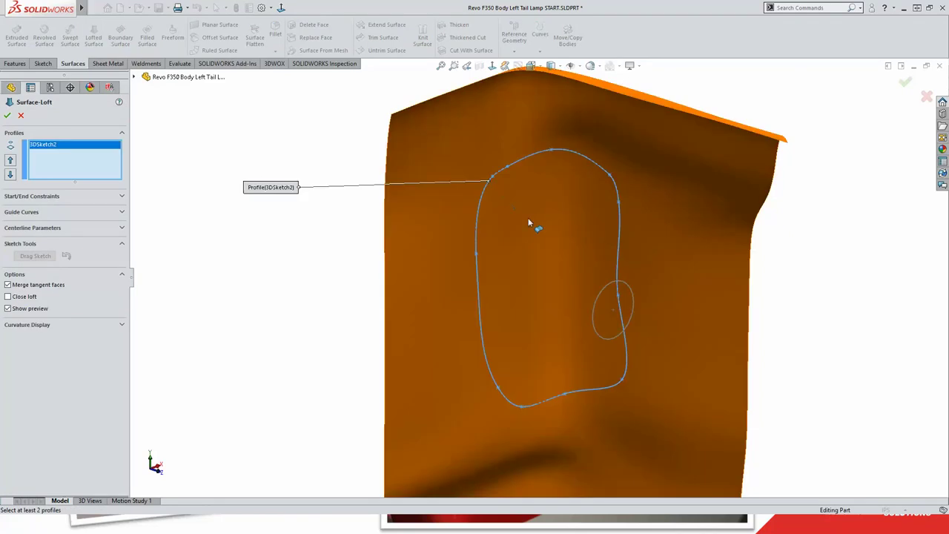
left_click(604, 289)
key("Return")
- Hide the truck body's boundary surface so only the lofted lamp pocket is shown, and view it from the open side
scroll(543, 274, "up", 2)
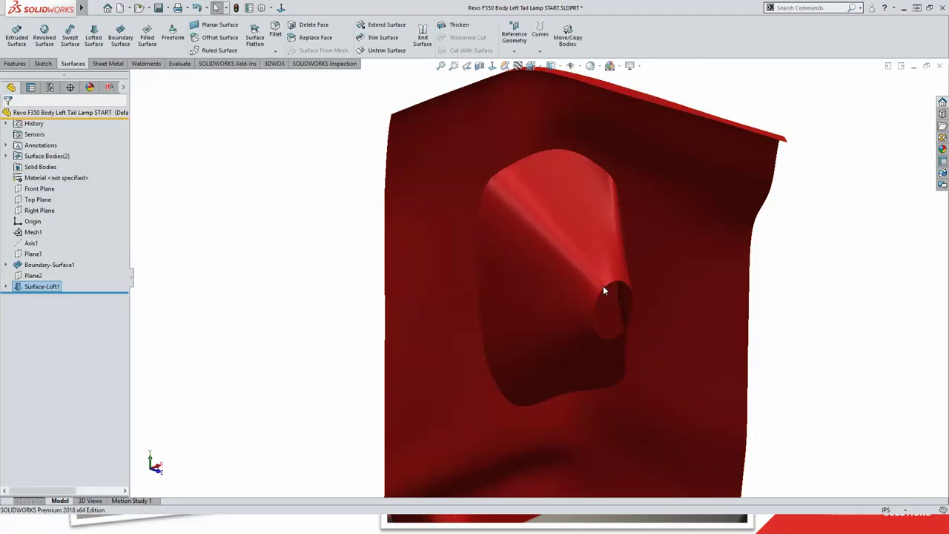
key("Tab")
middle_click_drag(546, 237, 611, 347)
scroll(610, 346, "down", 3)
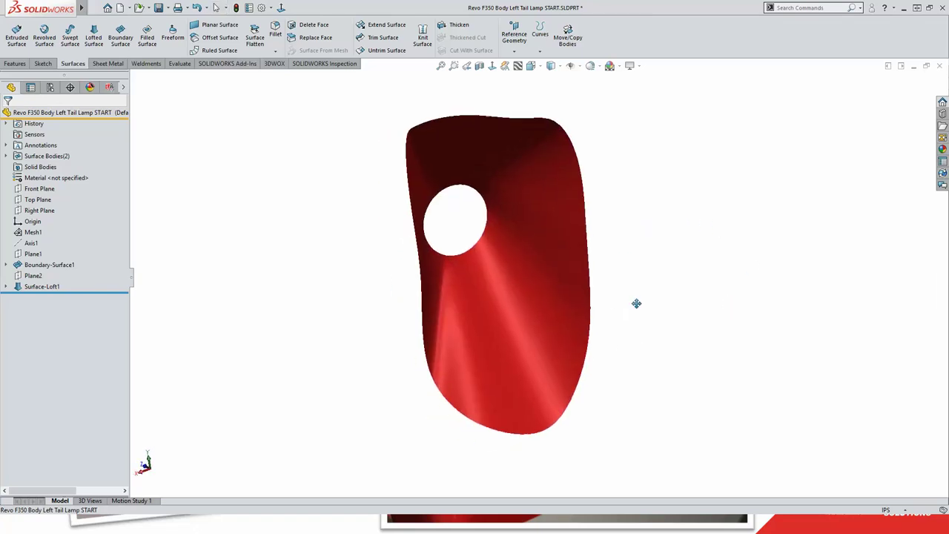
- Thicken the lofted lamp pocket surface outward to a 0.05 in wall, and inspect the resulting solid
left_click(23, 287)
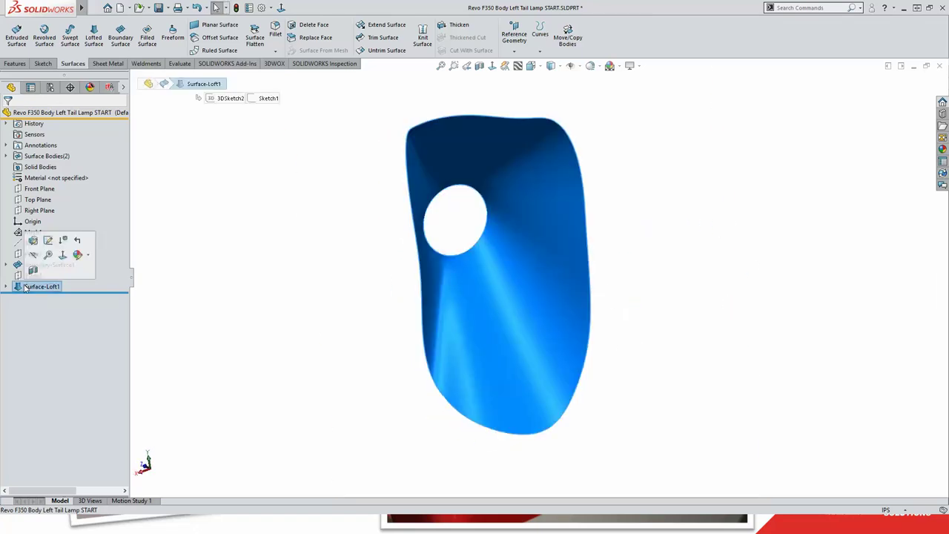
left_click(454, 26)
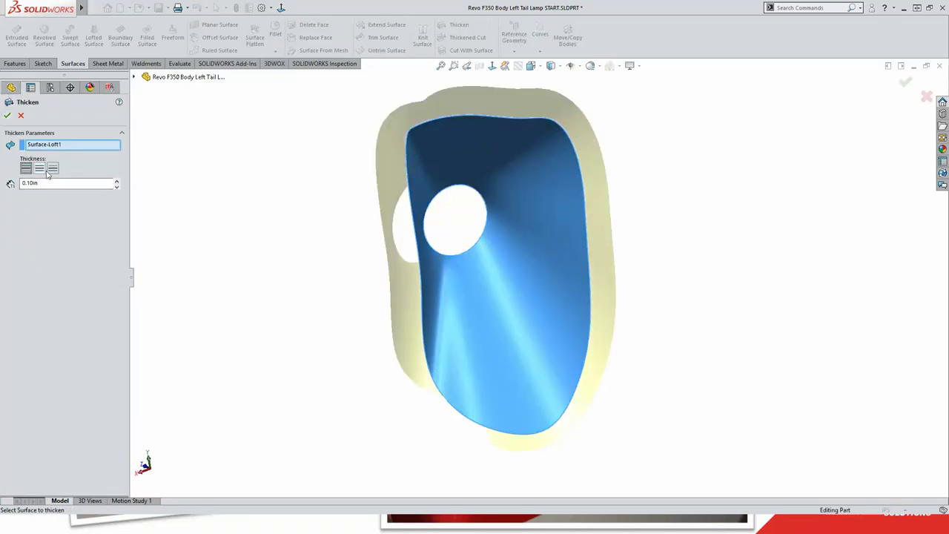
type(".06")
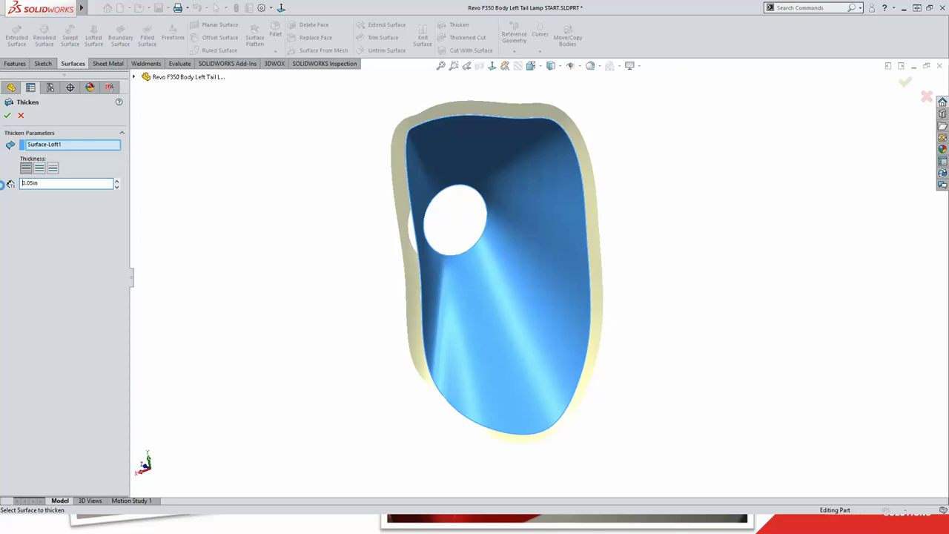
key("Return")
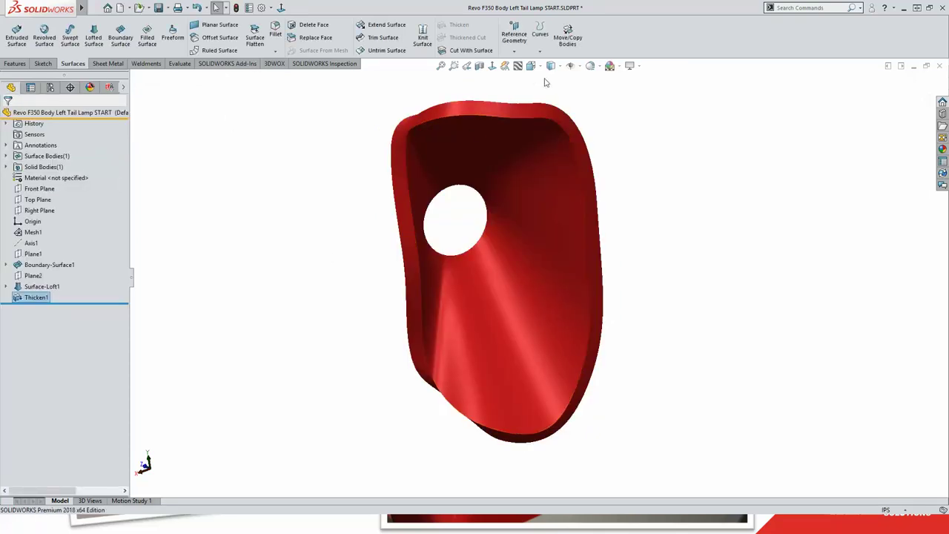
middle_click_drag(539, 118, 522, 268)
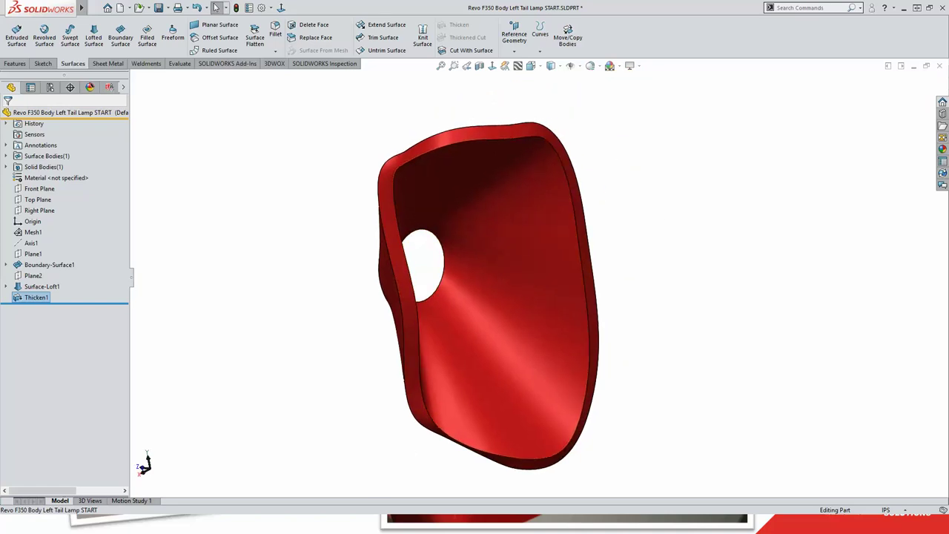